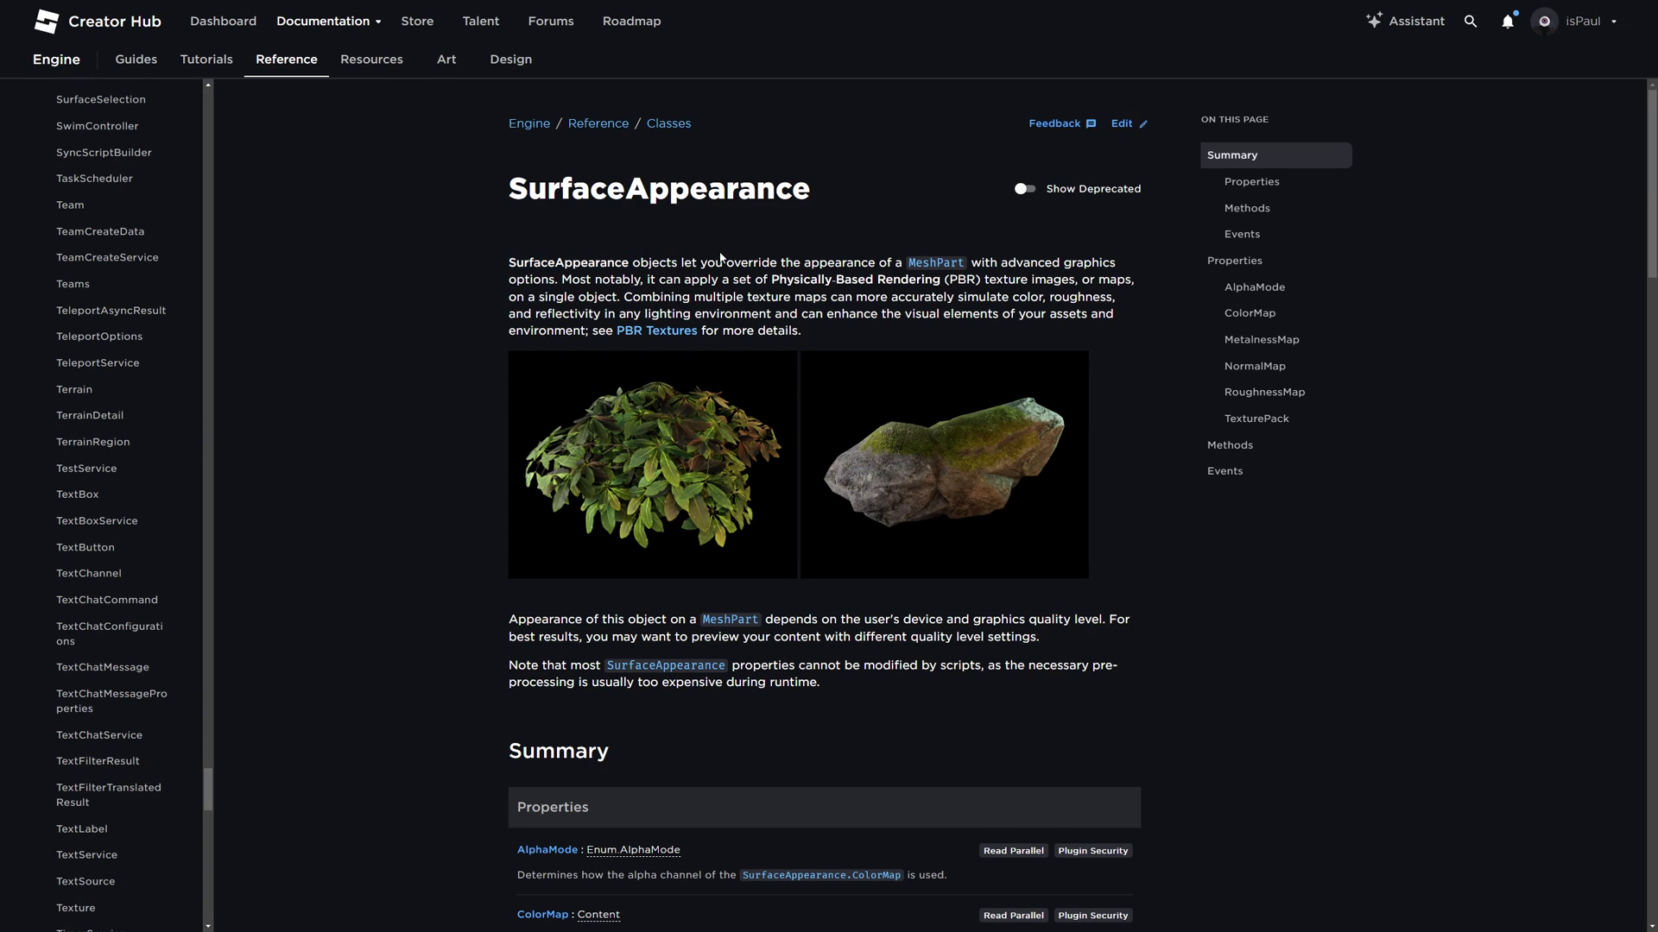
# - Read the SurfaceAppearance introduction on overriding a MeshPart's appearance with PBR texture maps, and enlarge the page text
pyautogui.moveTo(733, 263); pyautogui.dragTo(908, 269)
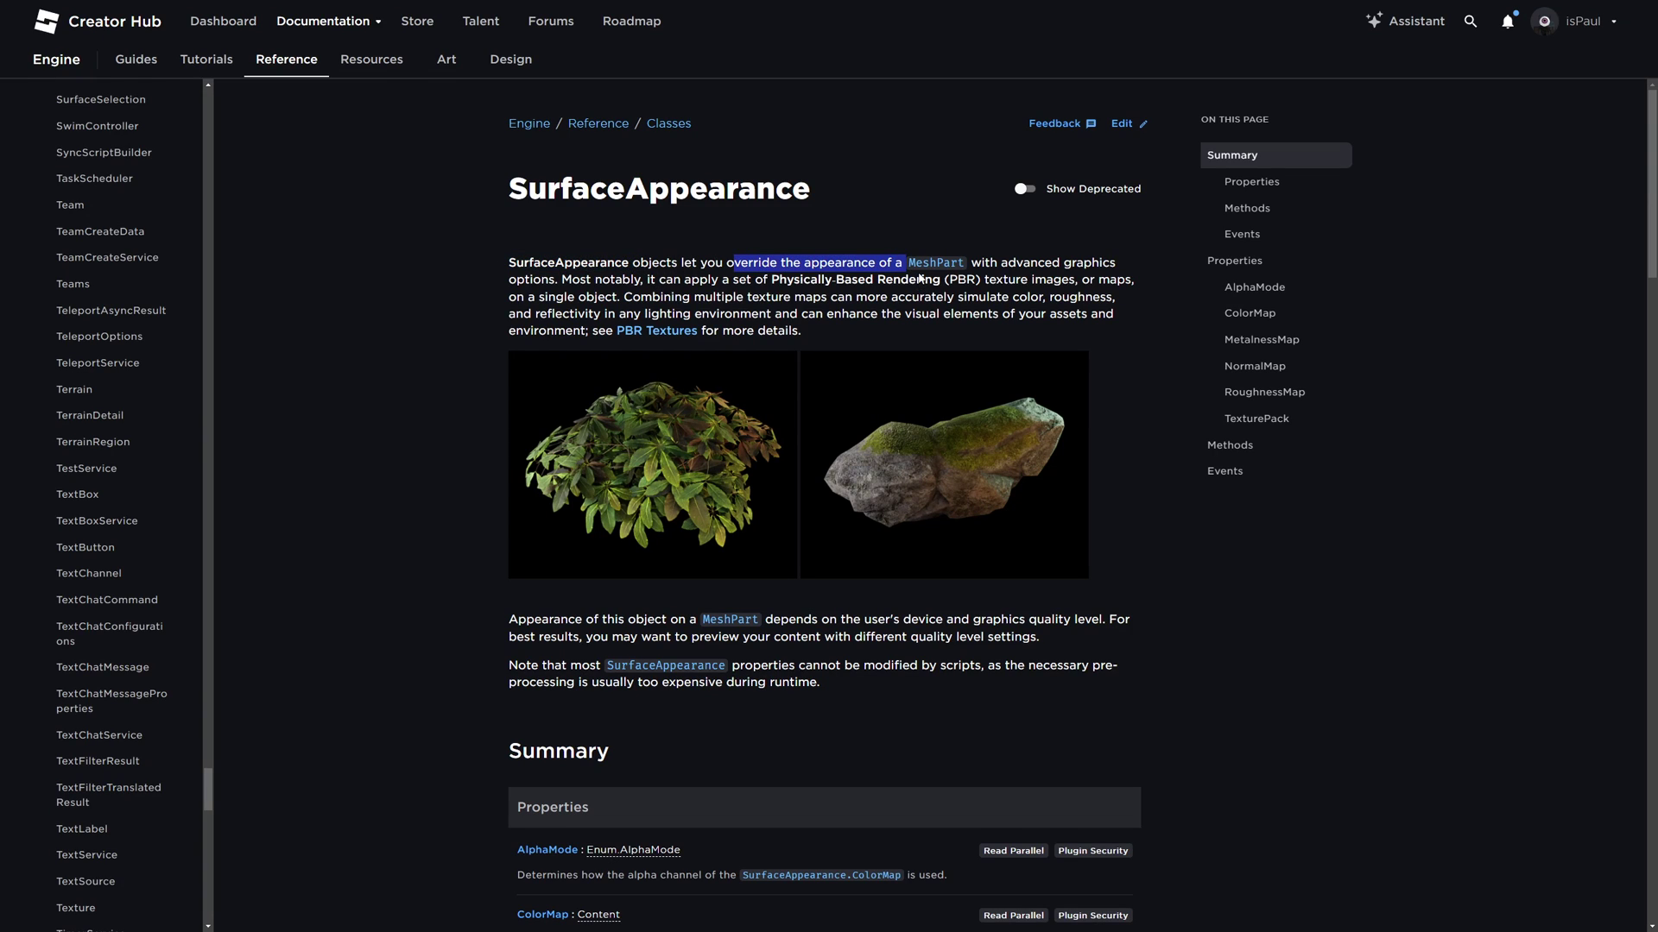
pyautogui.click(982, 269)
pyautogui.moveTo(798, 282); pyautogui.dragTo(967, 284)
pyautogui.click(986, 283)
pyautogui.scroll(-1, 1002, 291)
pyautogui.moveTo(986, 215); pyautogui.dragTo(1072, 215)
pyautogui.click(1071, 215)
pyautogui.hotkey('ctrl', 'a')
pyautogui.click(1127, 267)
pyautogui.hotkey('ctrl', '+')
pyautogui.hotkey('ctrl', '+')
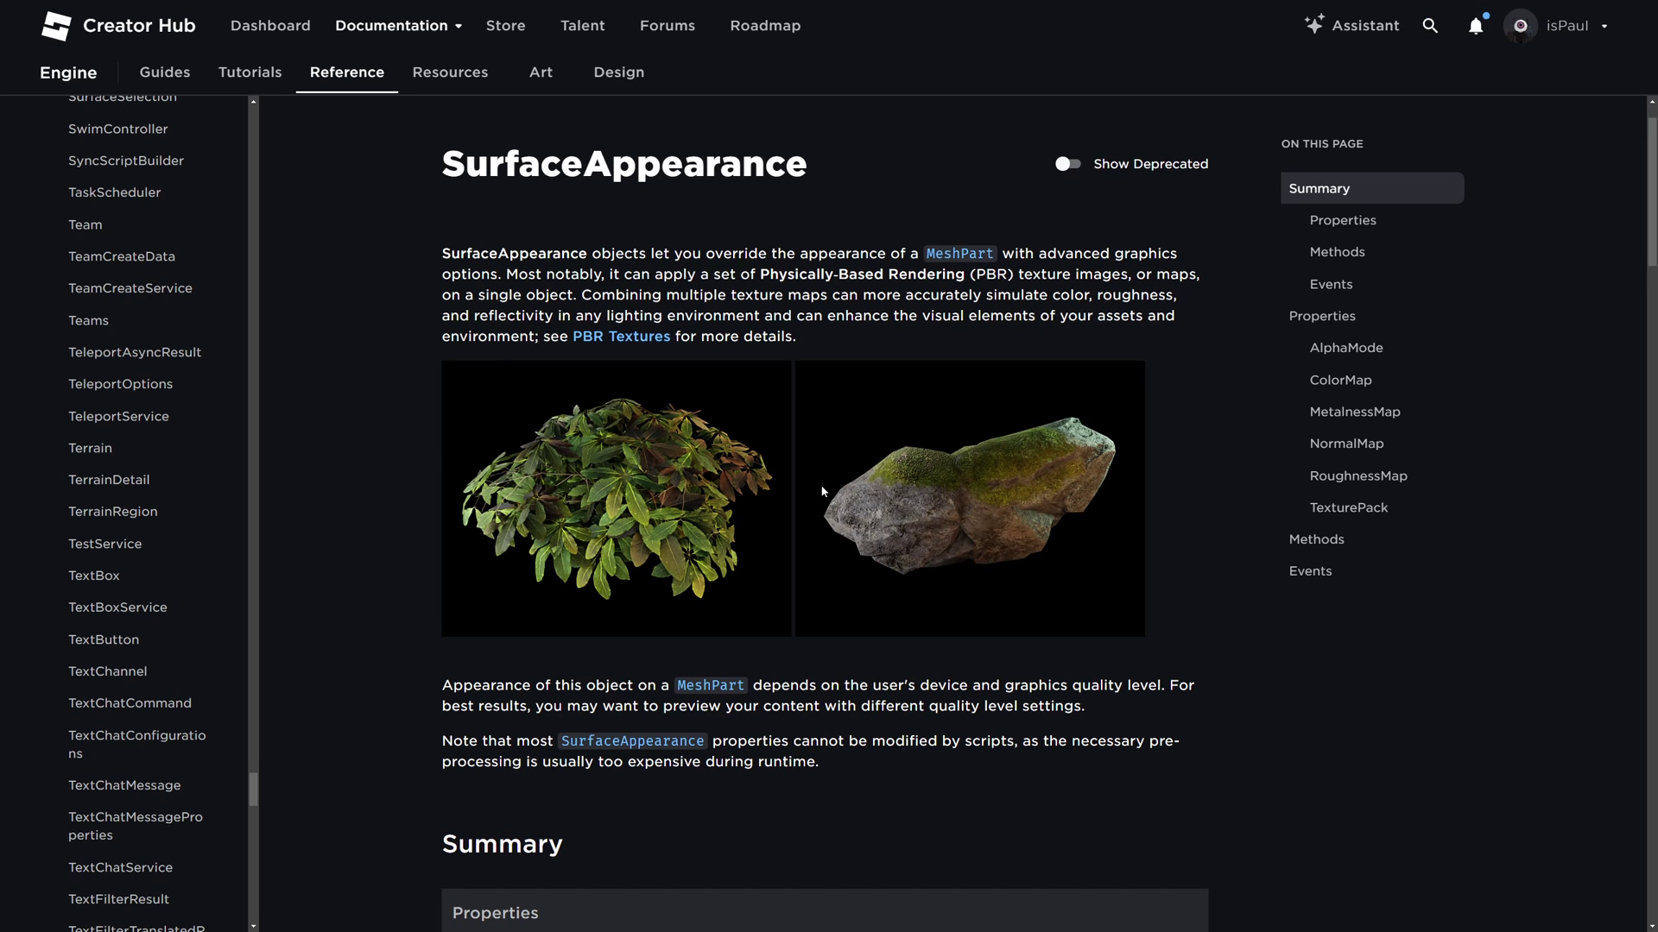
pyautogui.scroll(-1, 976, 484)
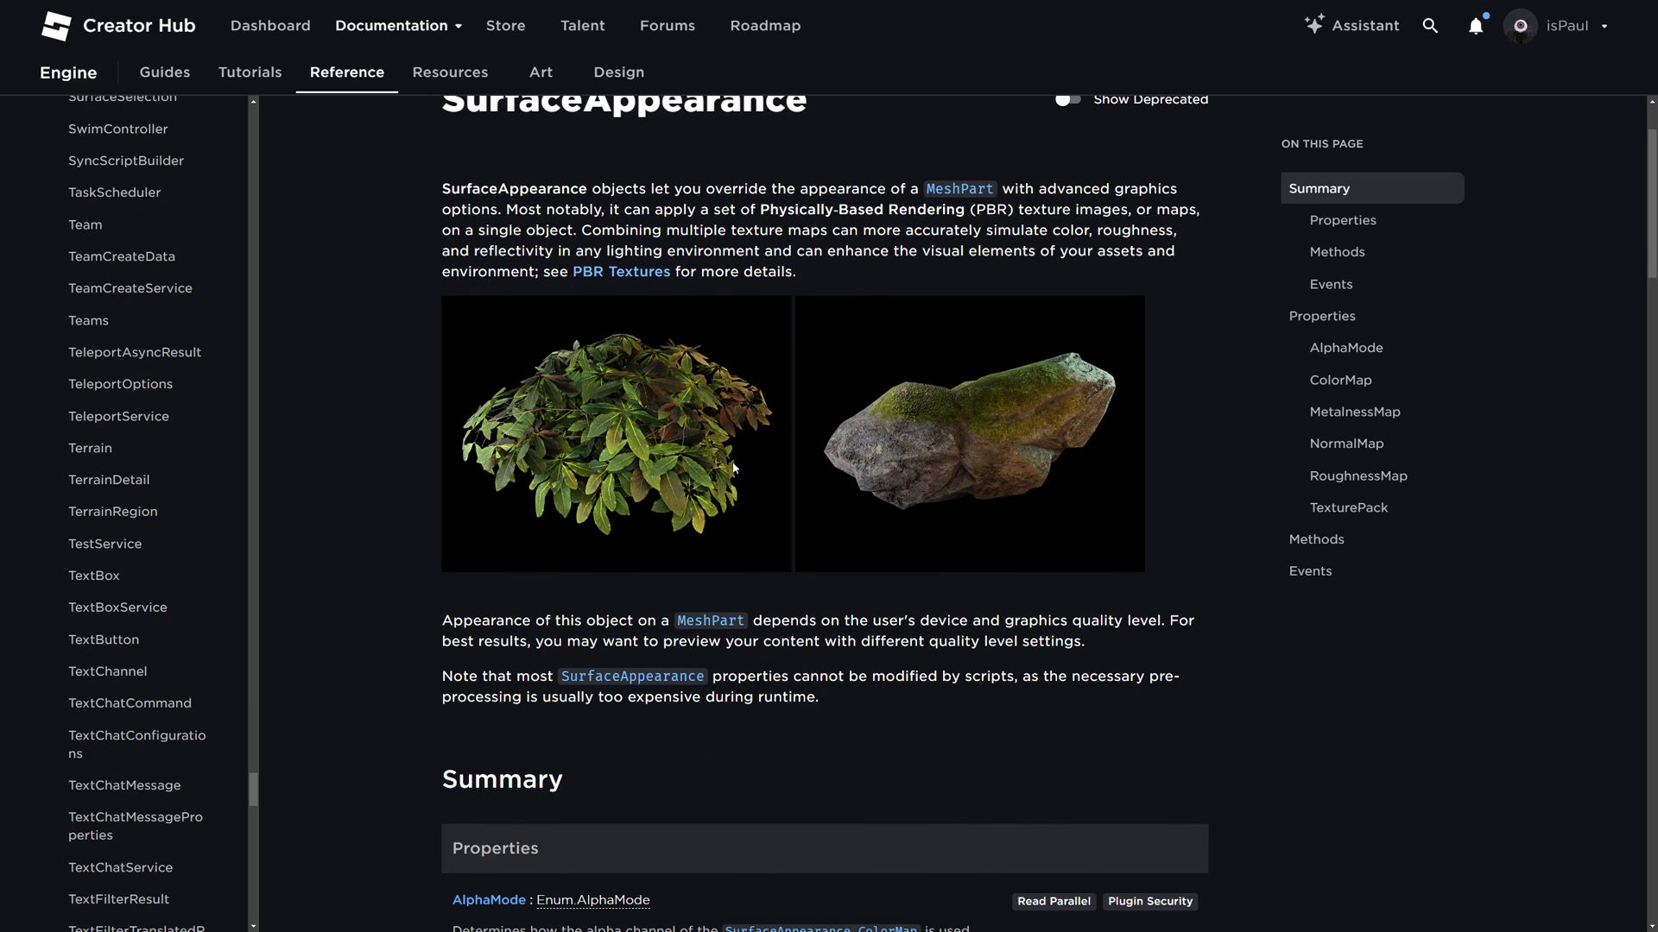
# - Open the linked PBR Textures guide and read its introduction on Physically-Based Rendering textures
pyautogui.click(621, 273)
pyautogui.scroll(-7, 433, 282)
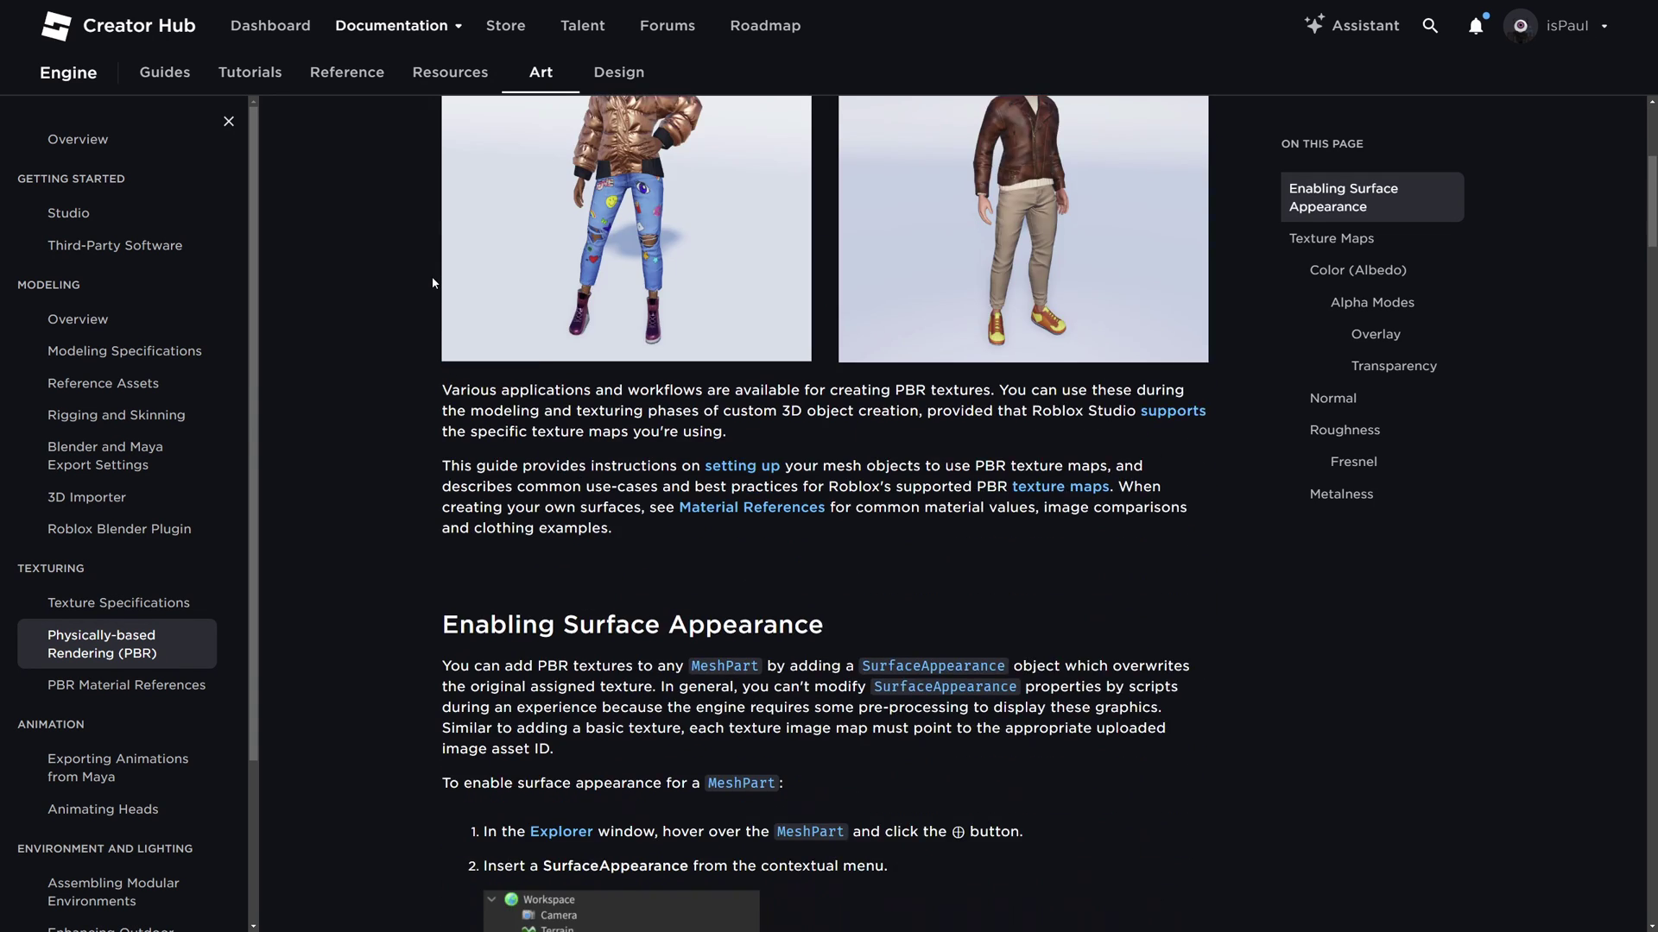
pyautogui.scroll(5, 437, 330)
pyautogui.scroll(5, 437, 335)
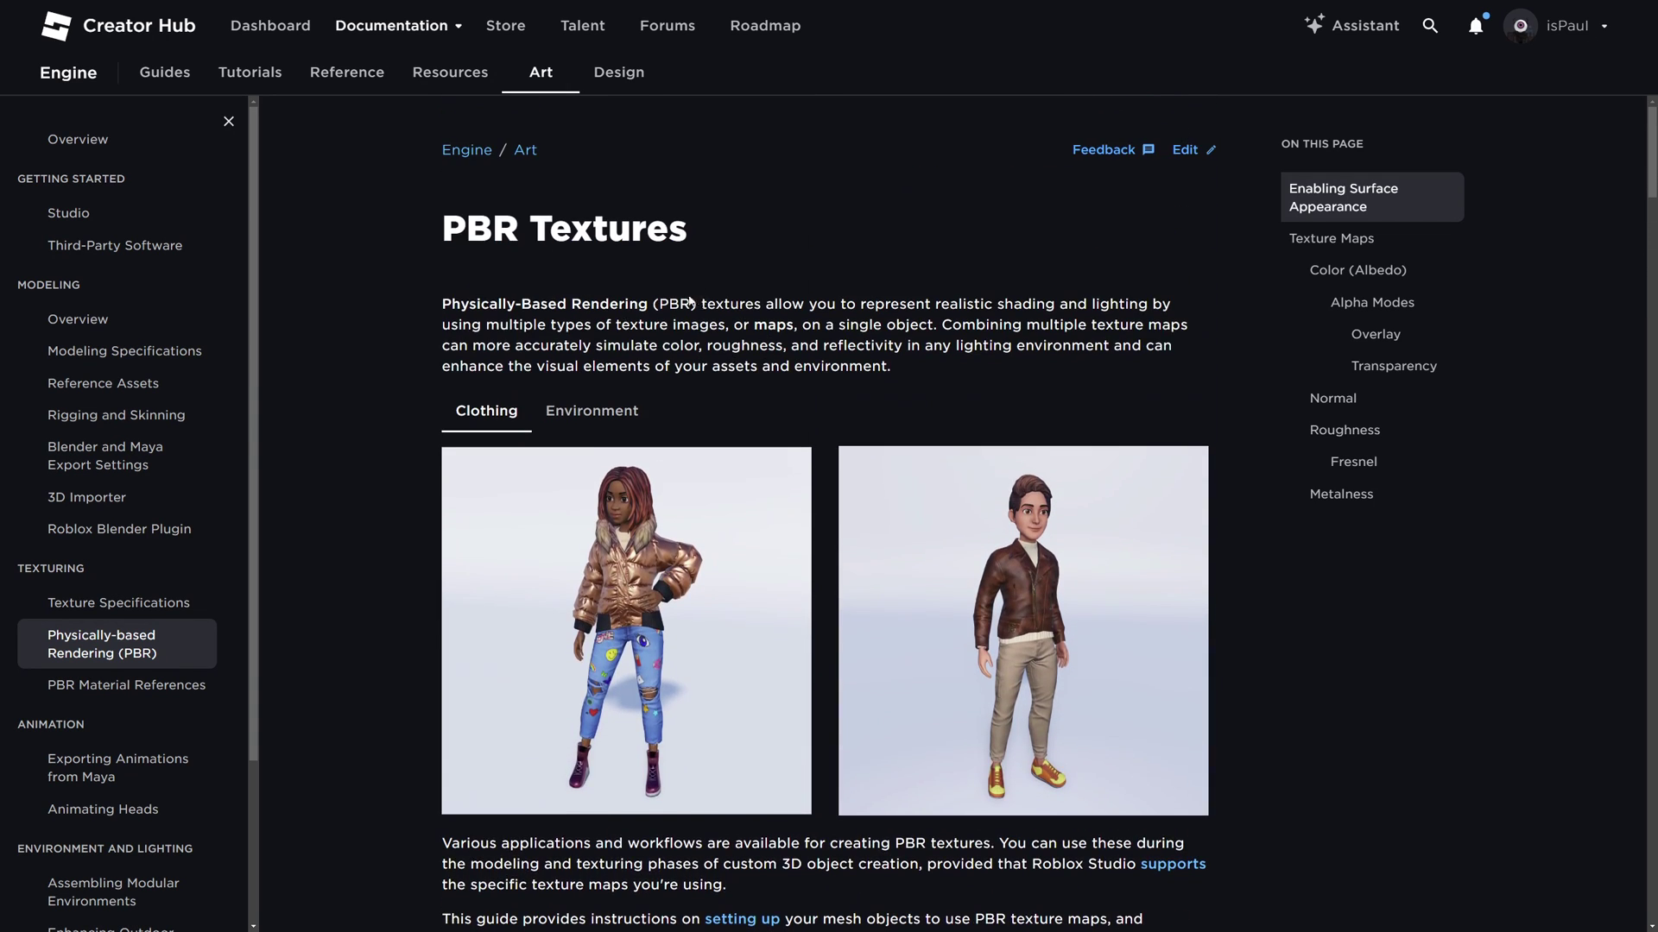
pyautogui.moveTo(669, 304); pyautogui.dragTo(907, 304)
pyautogui.click(846, 384)
pyautogui.click(966, 387)
pyautogui.scroll(-1, 1172, 330)
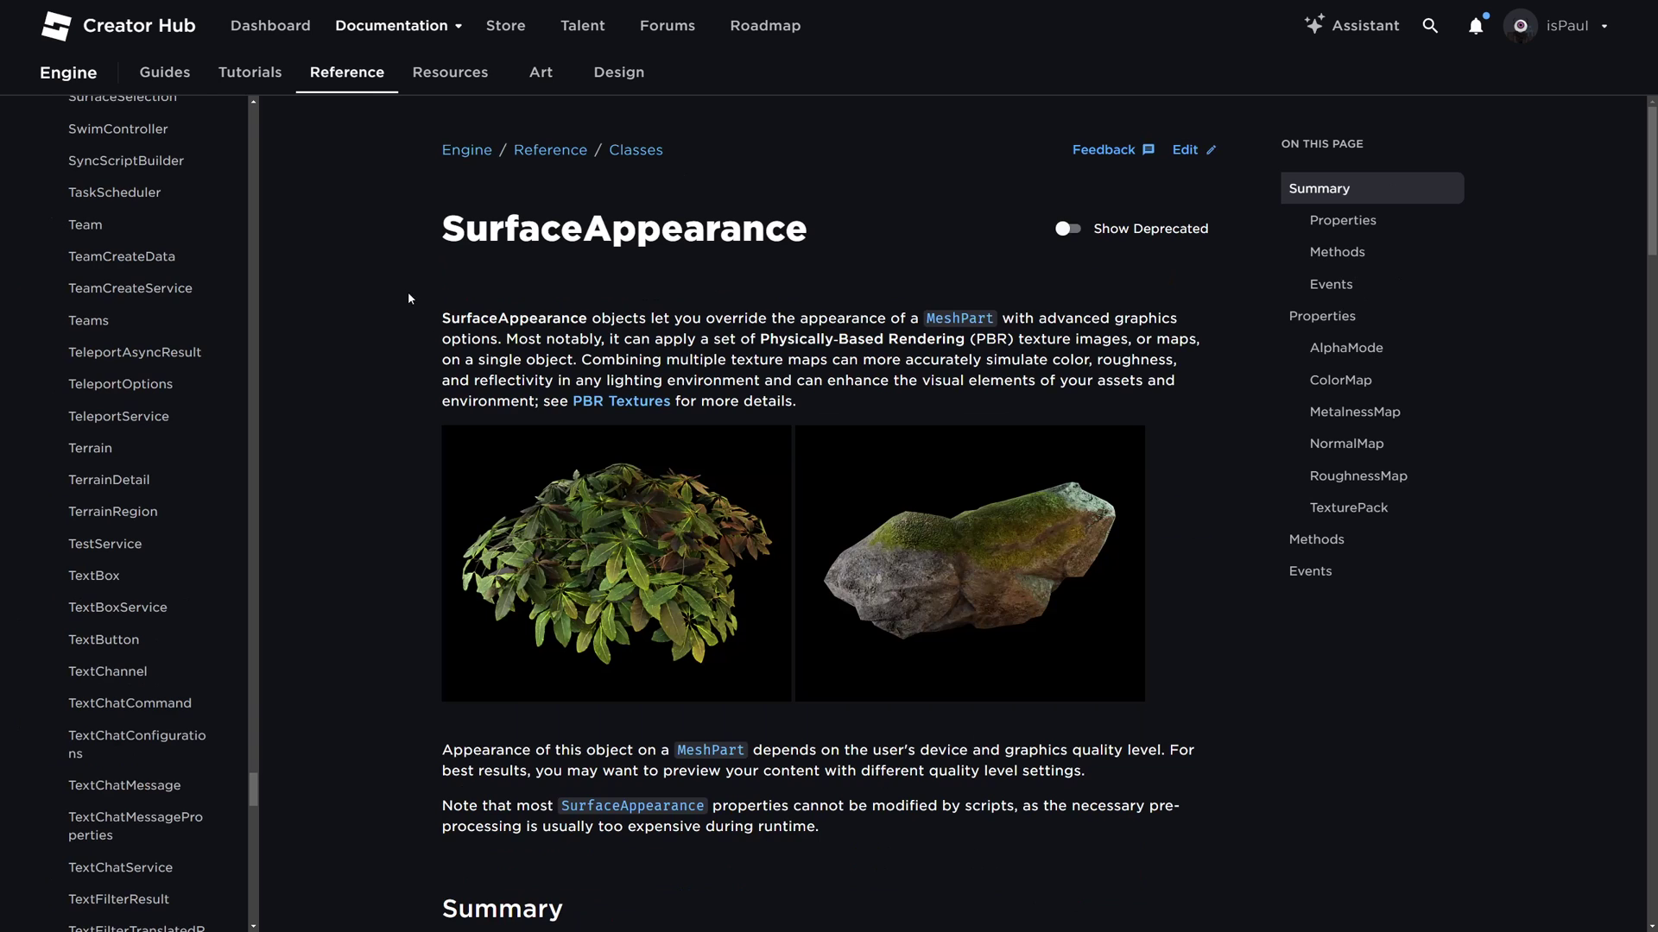
# - Review the SurfaceAppearance reference page, covering the notes on graphics quality and scripts and the properties summary
pyautogui.moveTo(442, 229); pyautogui.dragTo(706, 229)
pyautogui.scroll(-1, 763, 264)
pyautogui.scroll(-3, 685, 442)
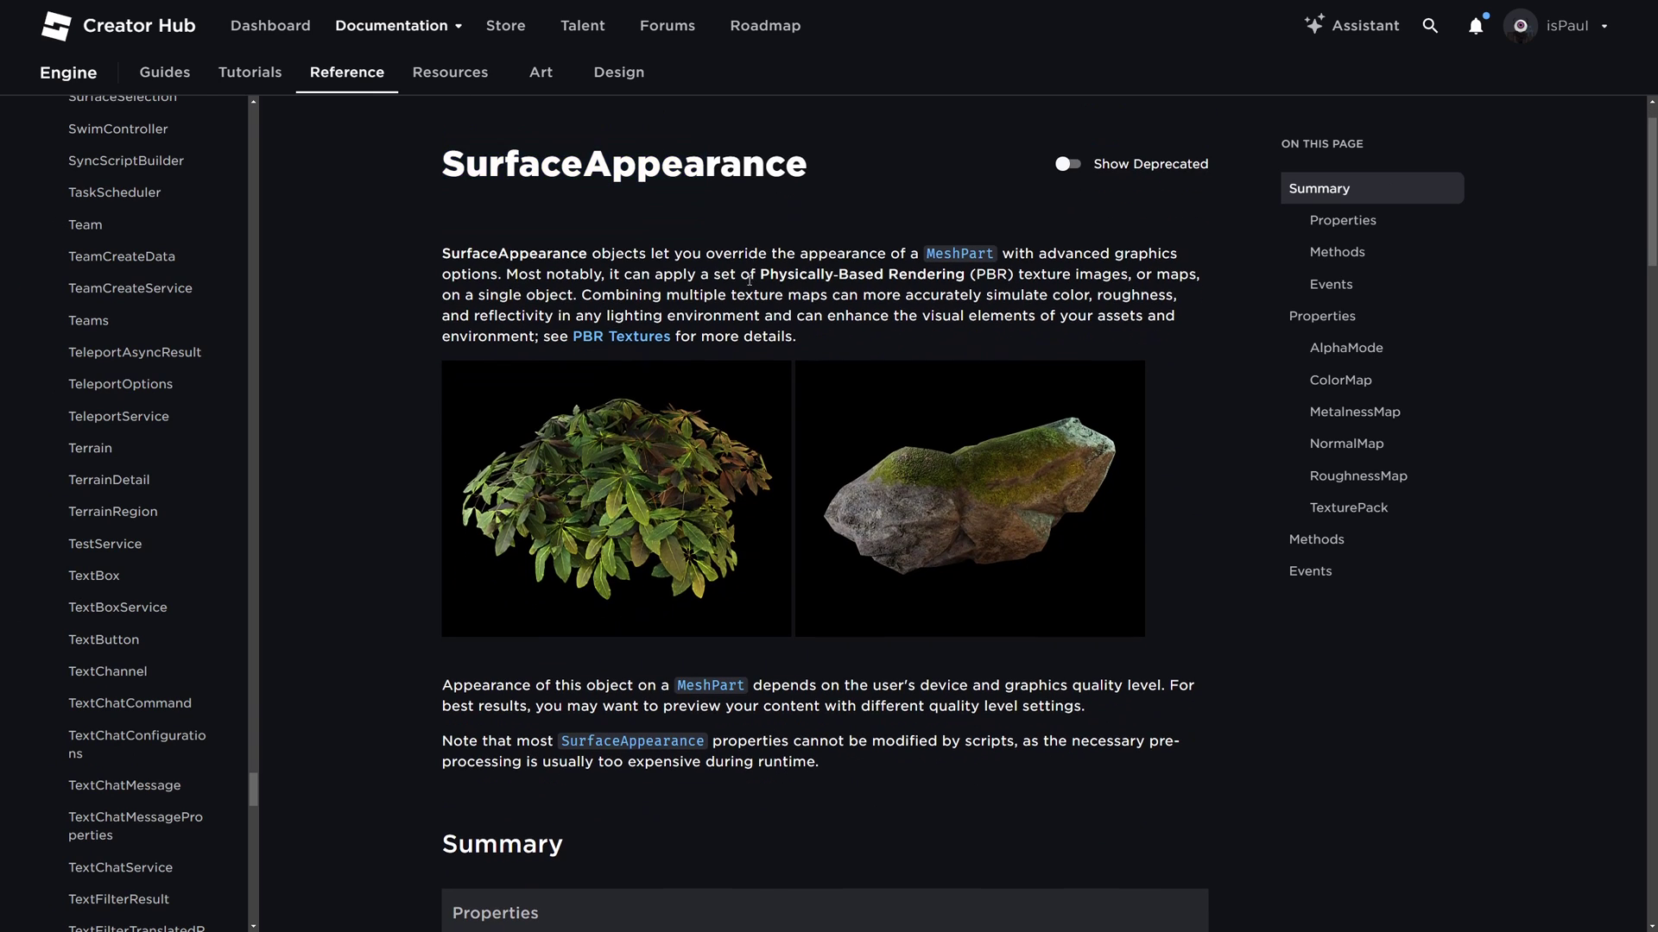
pyautogui.scroll(-3, 918, 481)
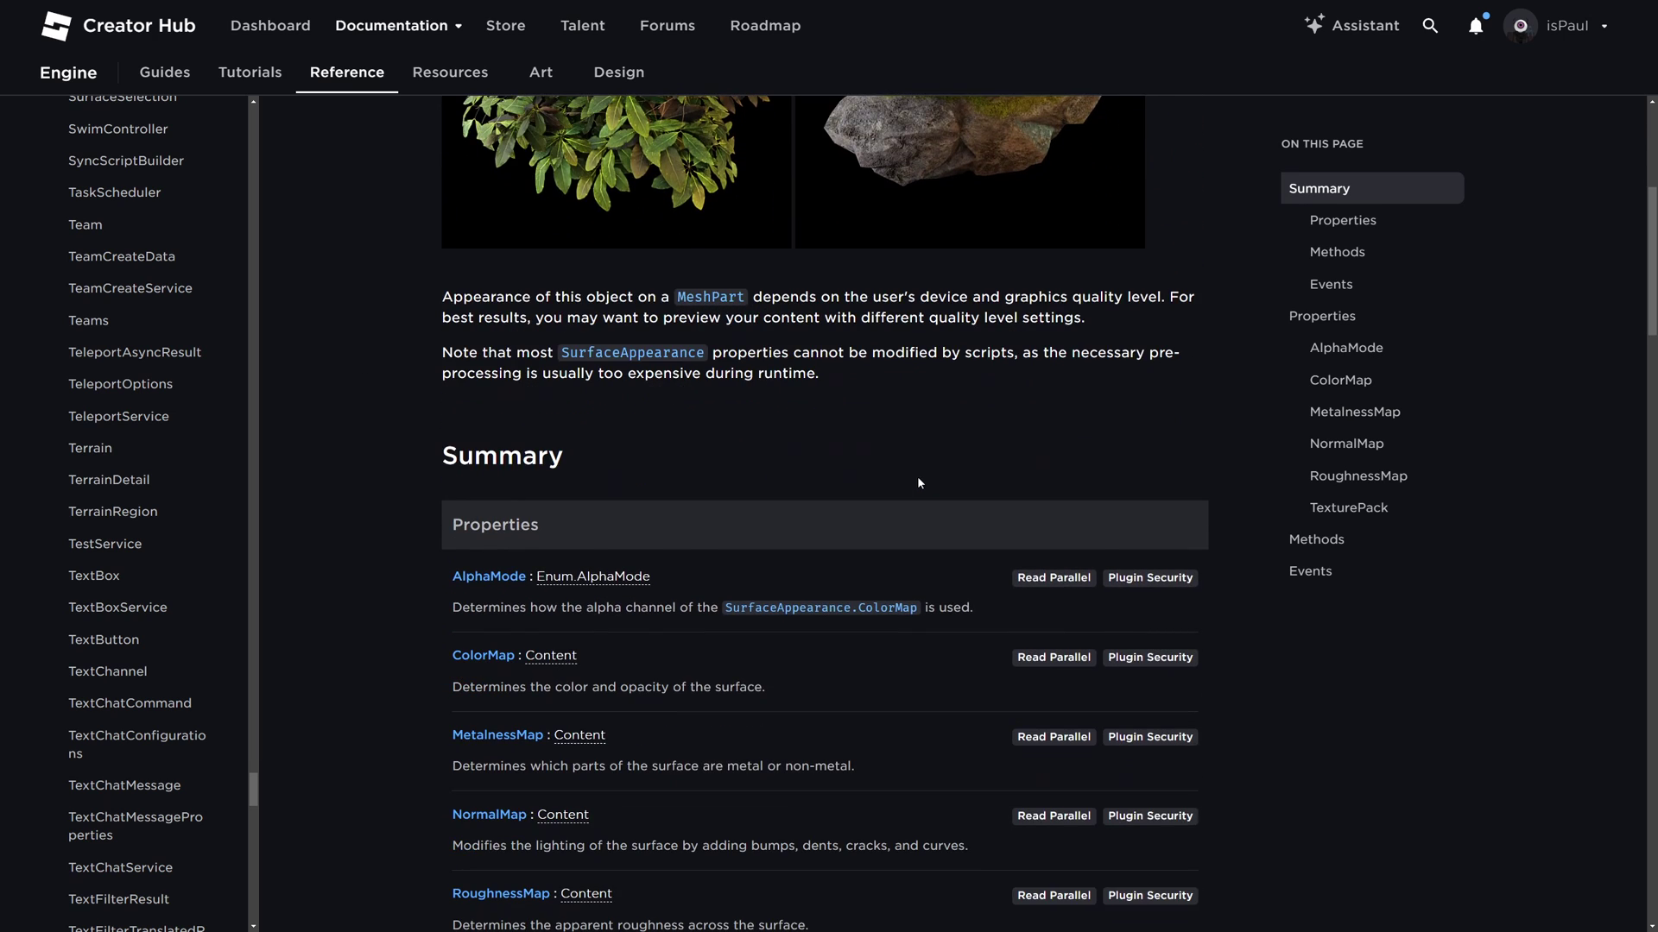
pyautogui.moveTo(565, 390); pyautogui.dragTo(440, 390)
pyautogui.scroll(-1, 698, 395)
pyautogui.click(643, 370)
pyautogui.scroll(-2, 615, 384)
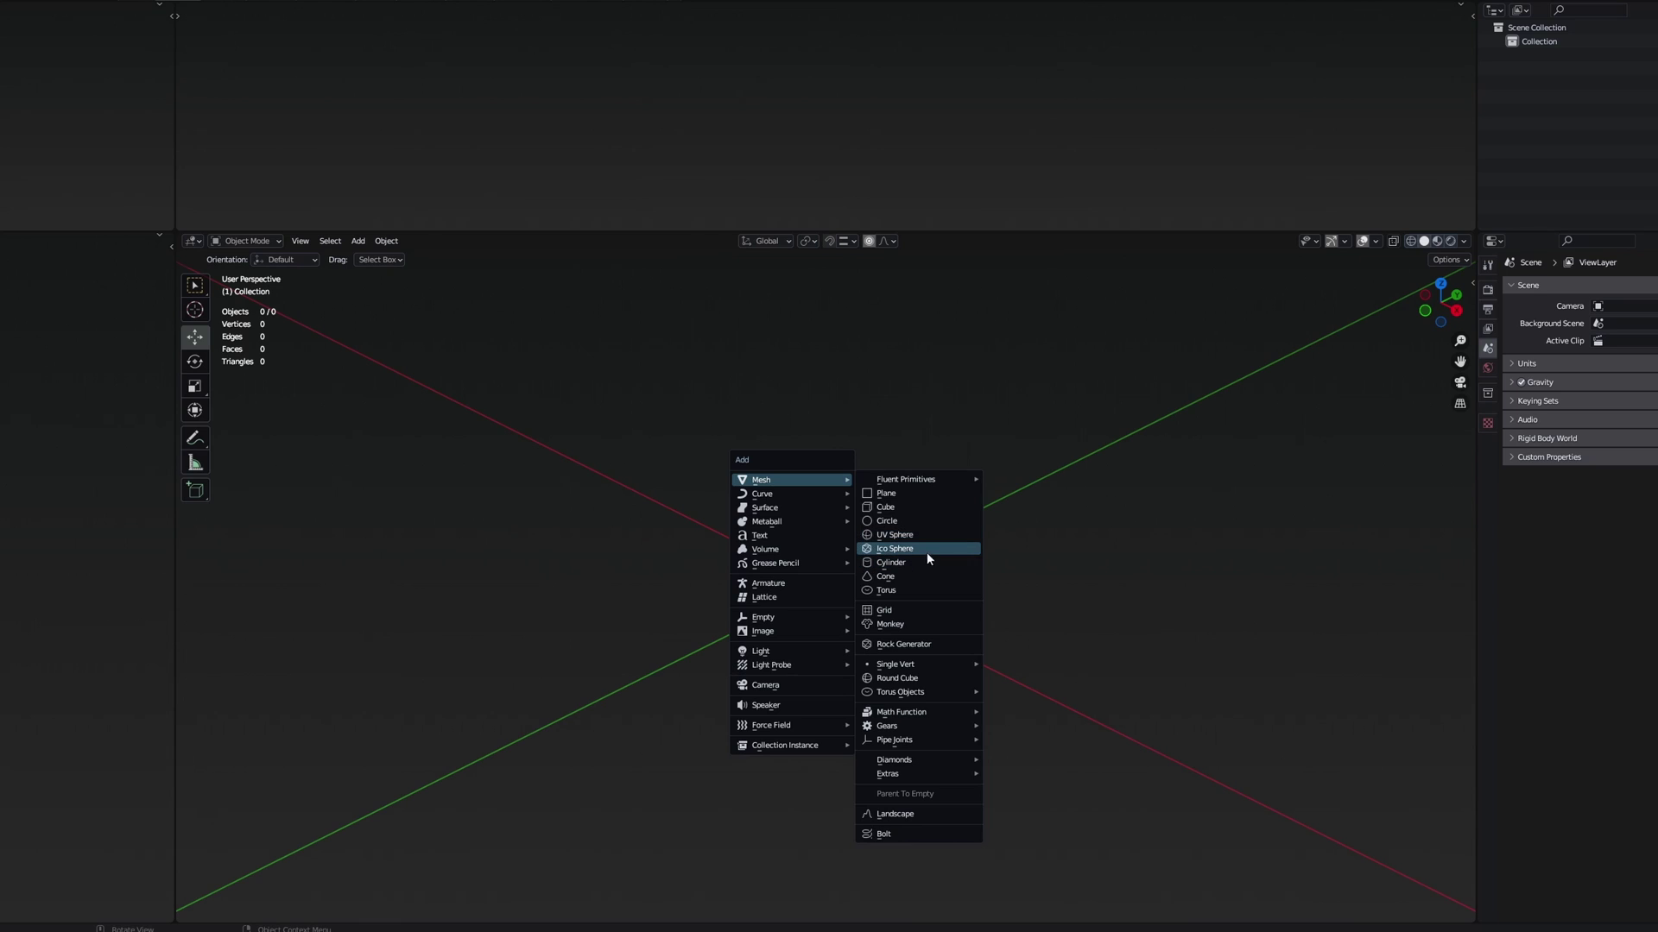
# - Add a UV sphere mesh to the empty scene
pyautogui.press('Escape')
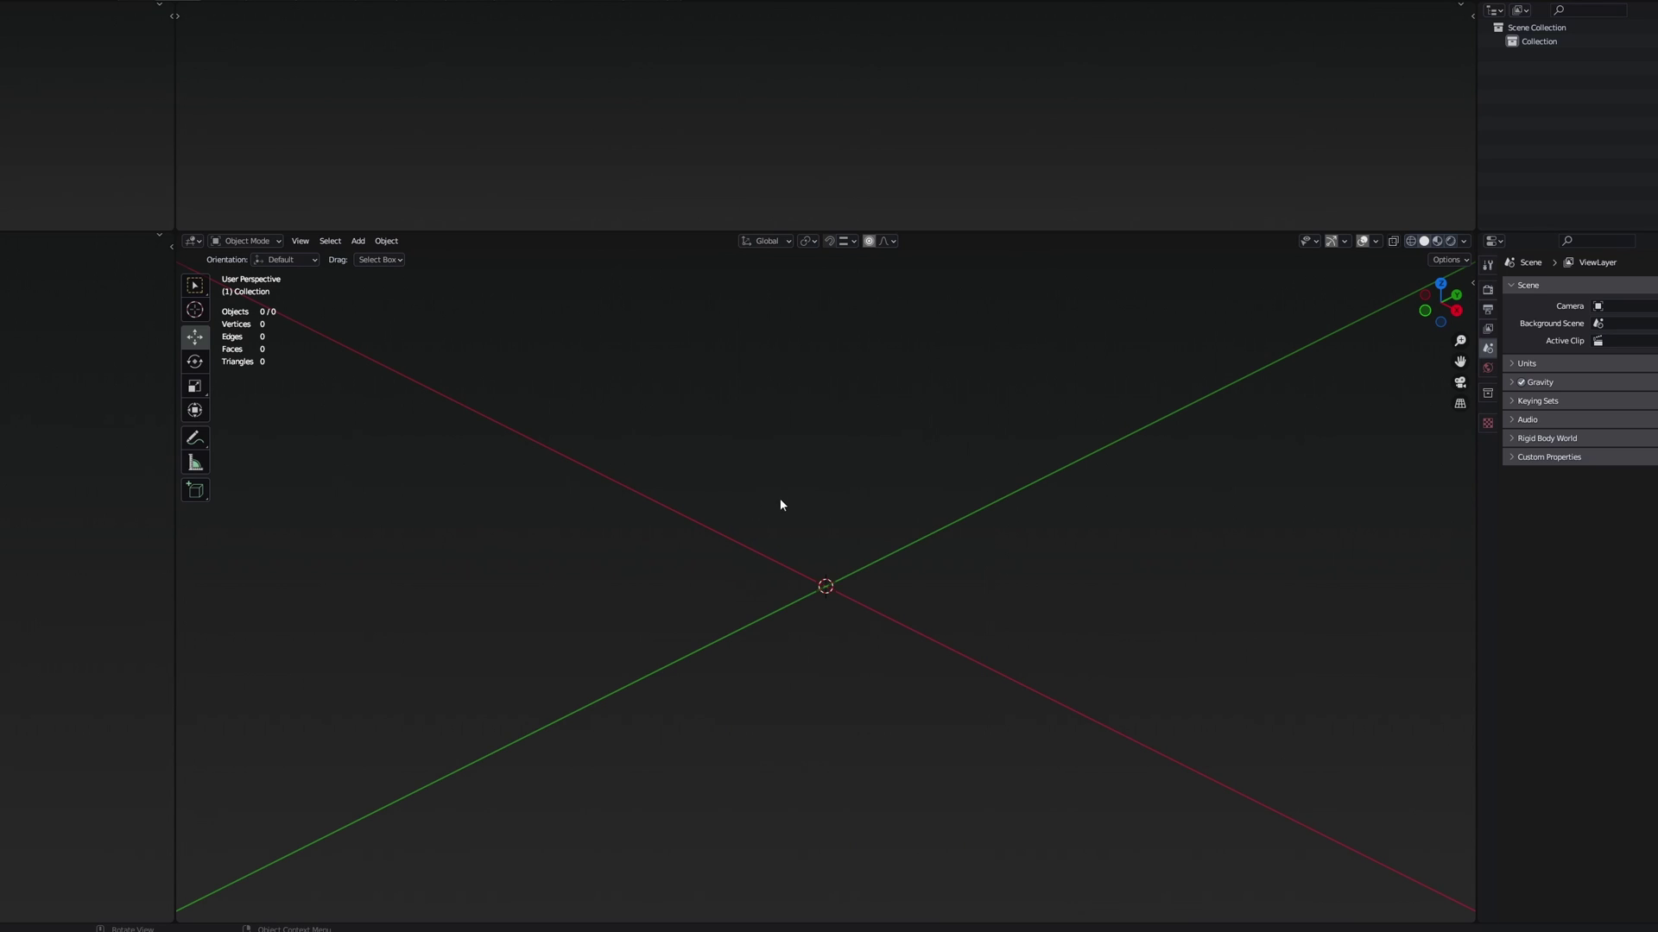
pyautogui.hotkey('shift', 'a')
pyautogui.moveTo(780, 499)
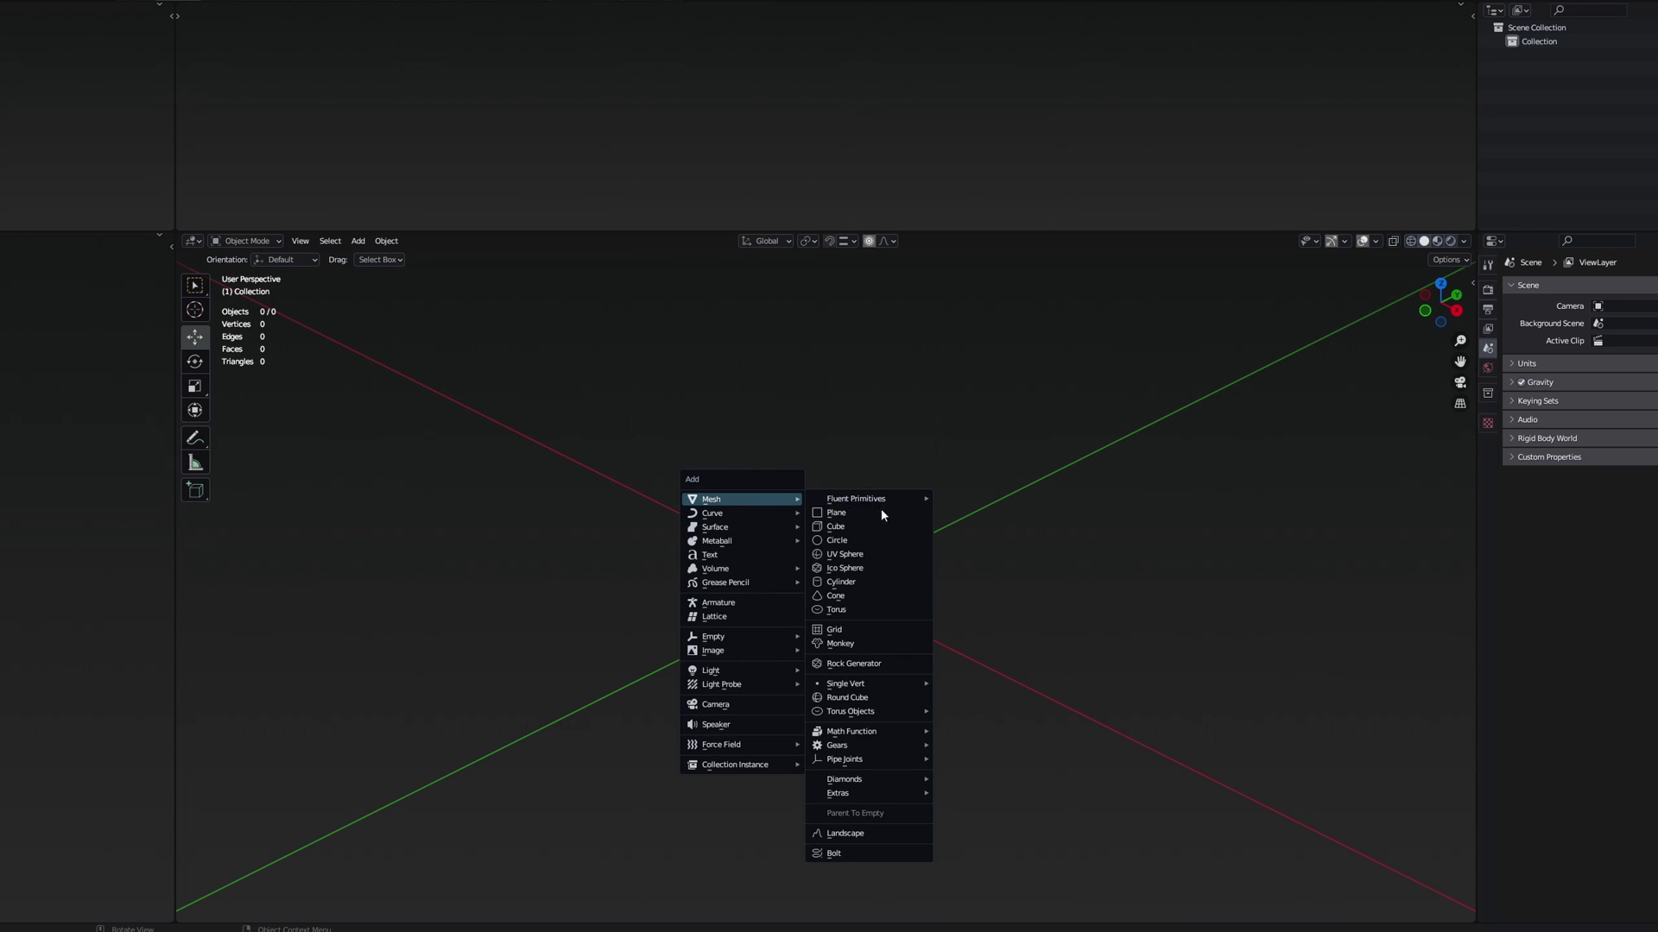
pyautogui.click(872, 554)
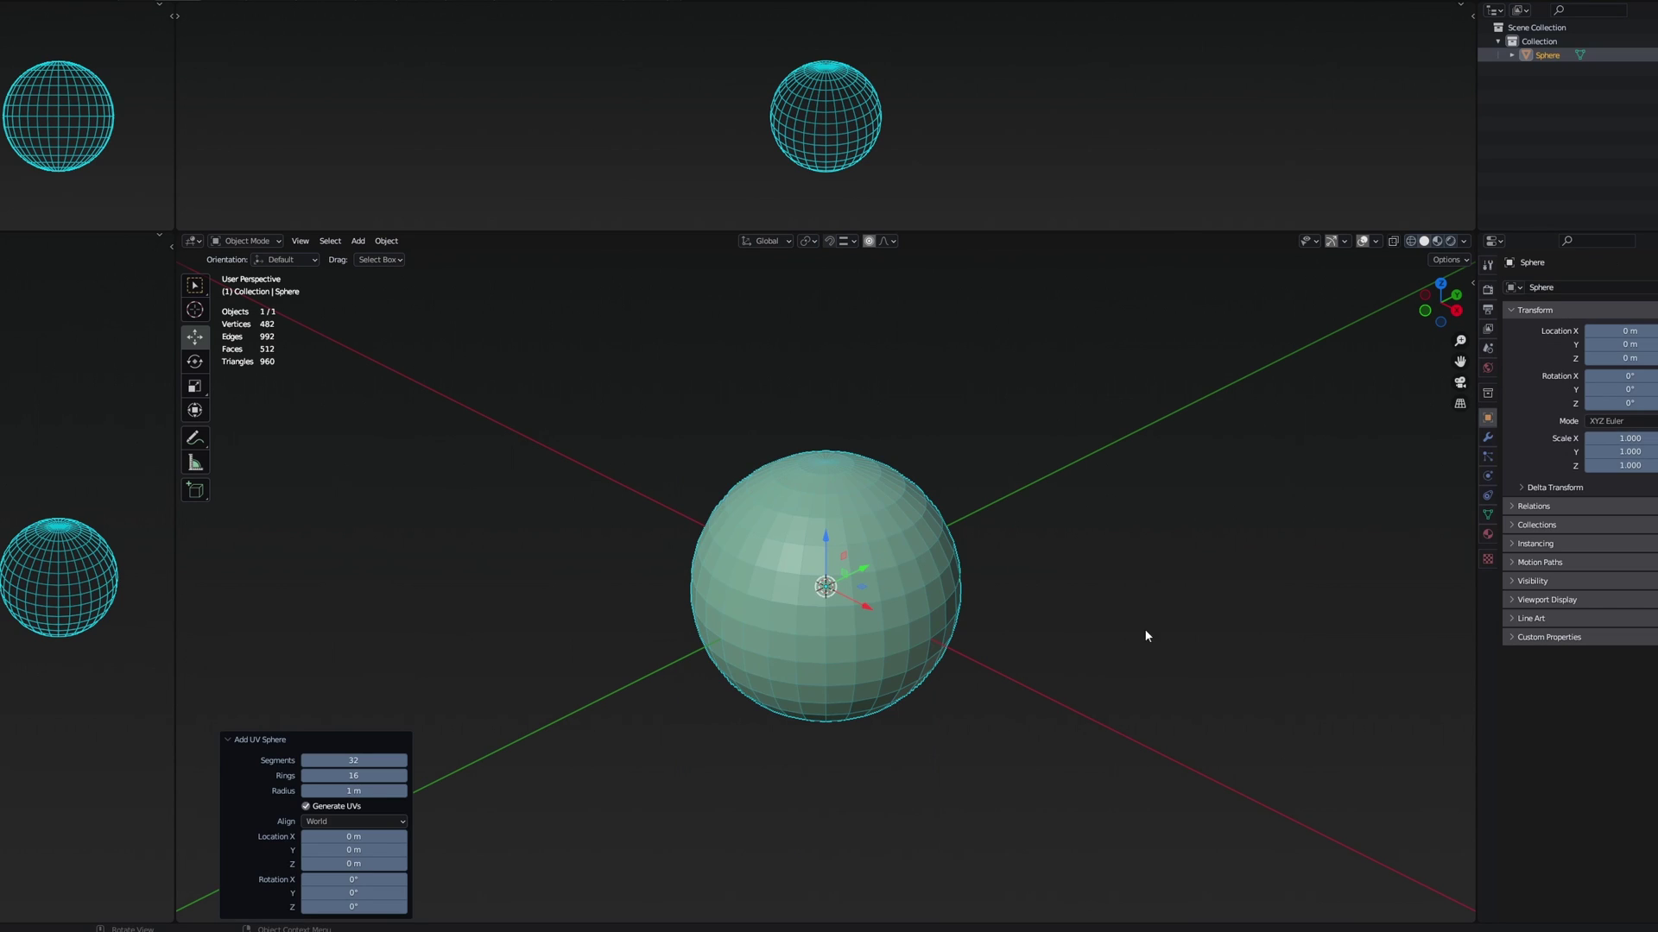
# - Apply smooth shading to all faces of the sphere in Edit Mode and return to Object Mode
pyautogui.moveTo(1154, 632); pyautogui.dragTo(918, 584, button='middle')
pyautogui.press('Tab')
pyautogui.rightClick(851, 610)
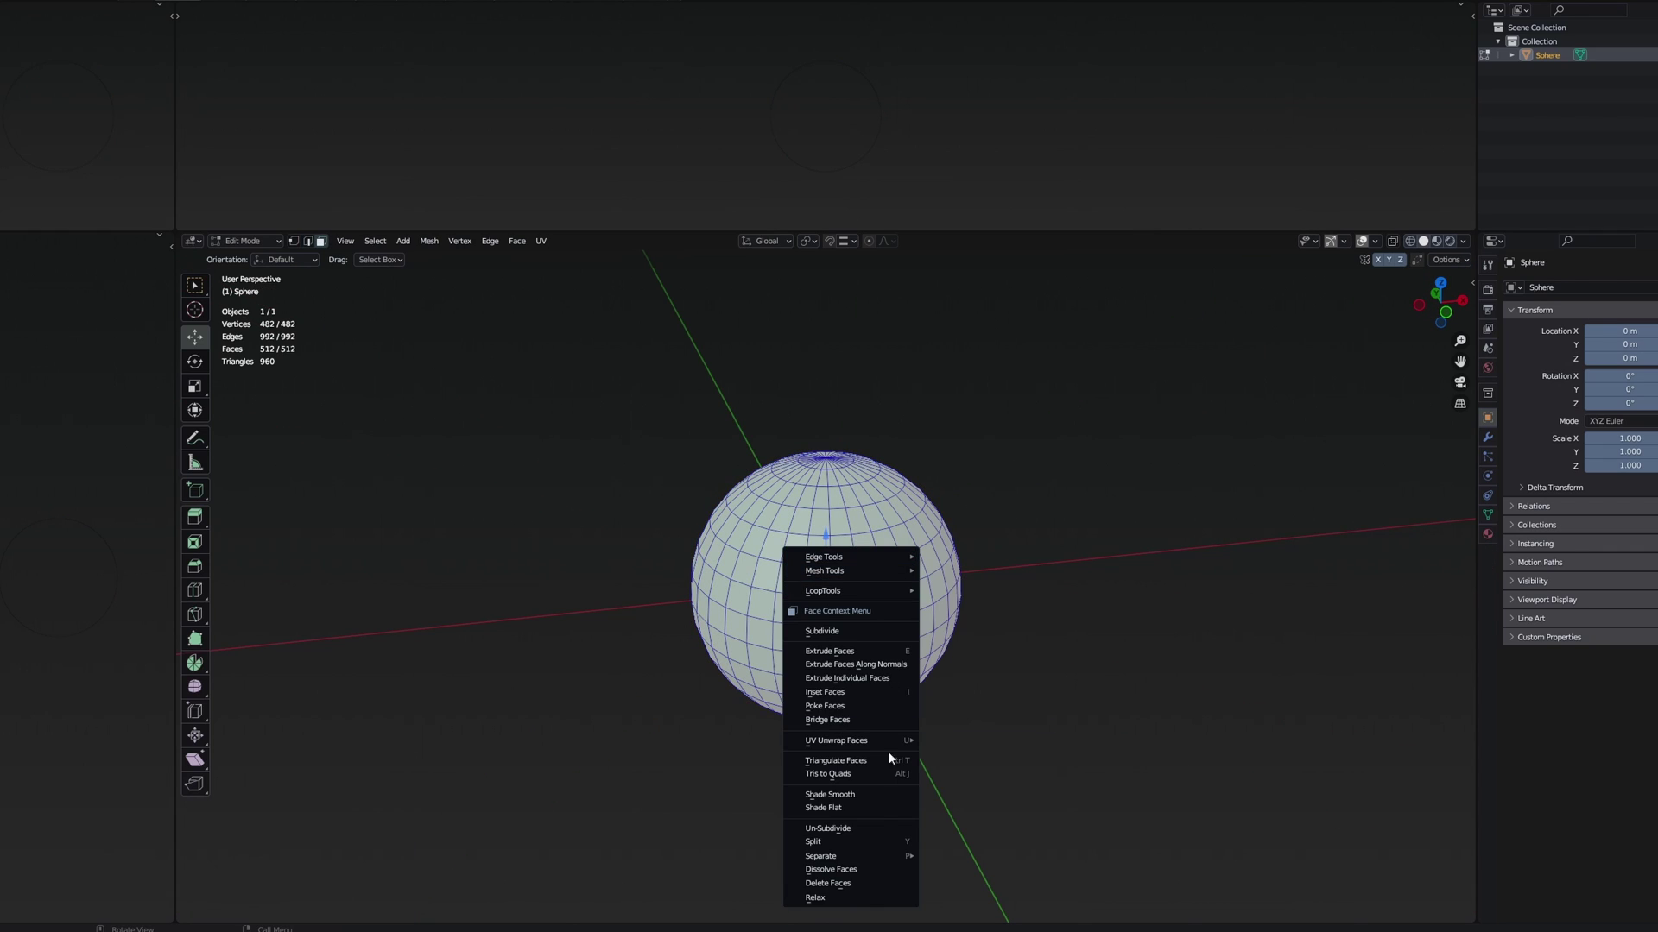
pyautogui.click(855, 792)
pyautogui.press('Tab')
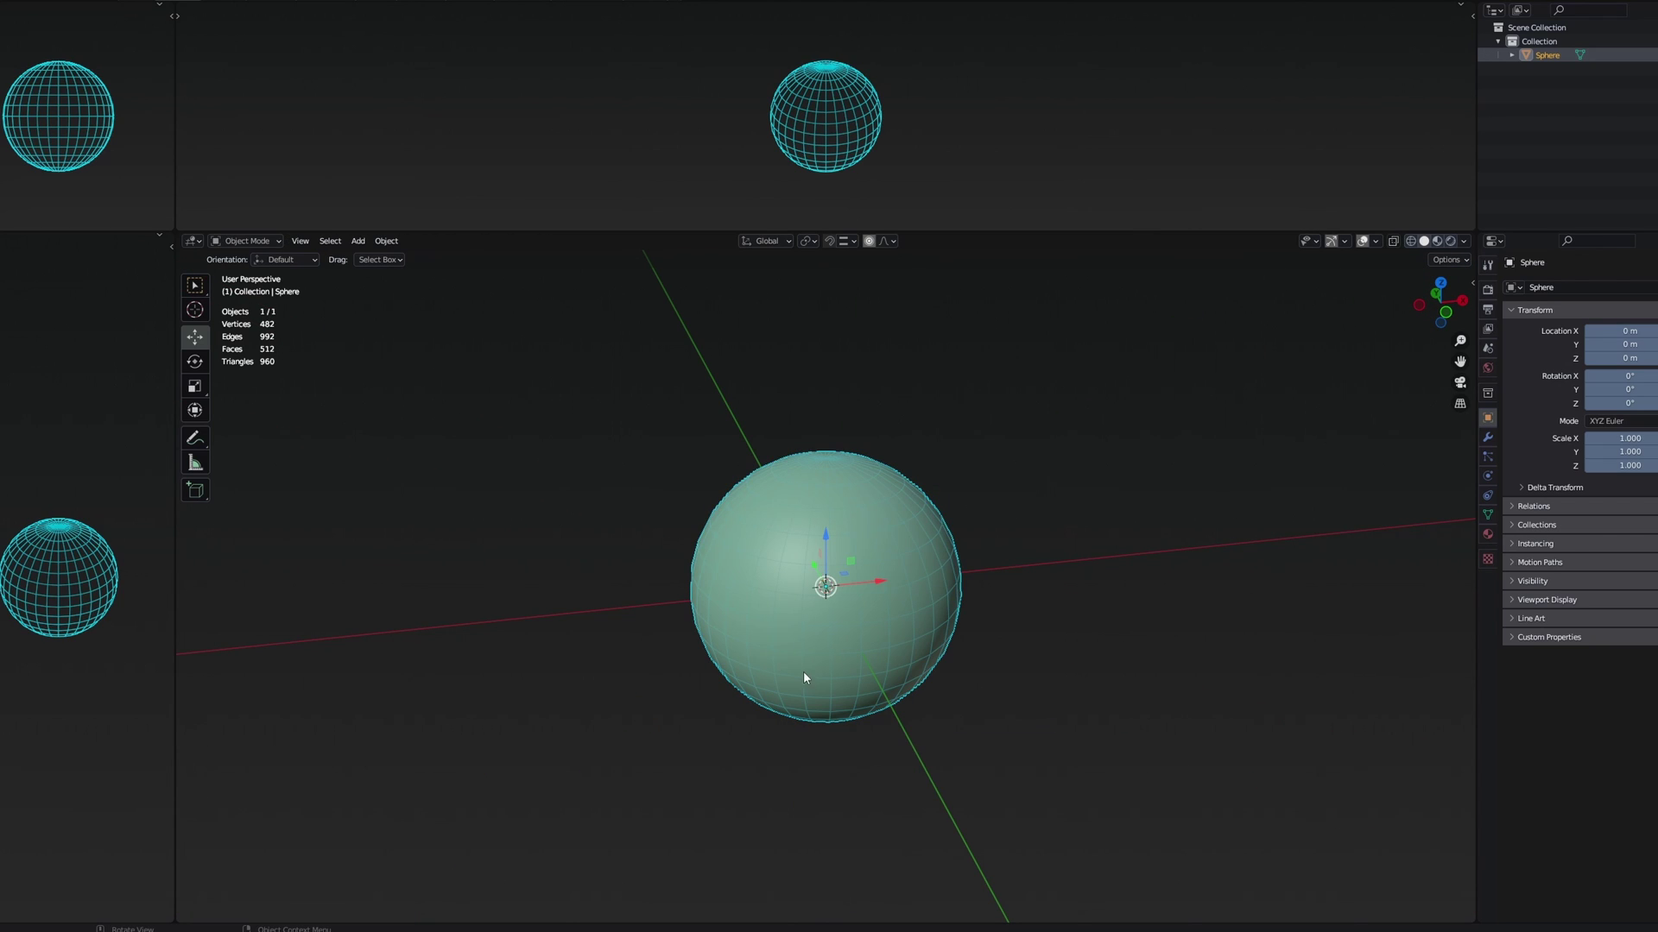
pyautogui.click(1053, 739)
pyautogui.click(898, 648)
pyautogui.click(7, 1)
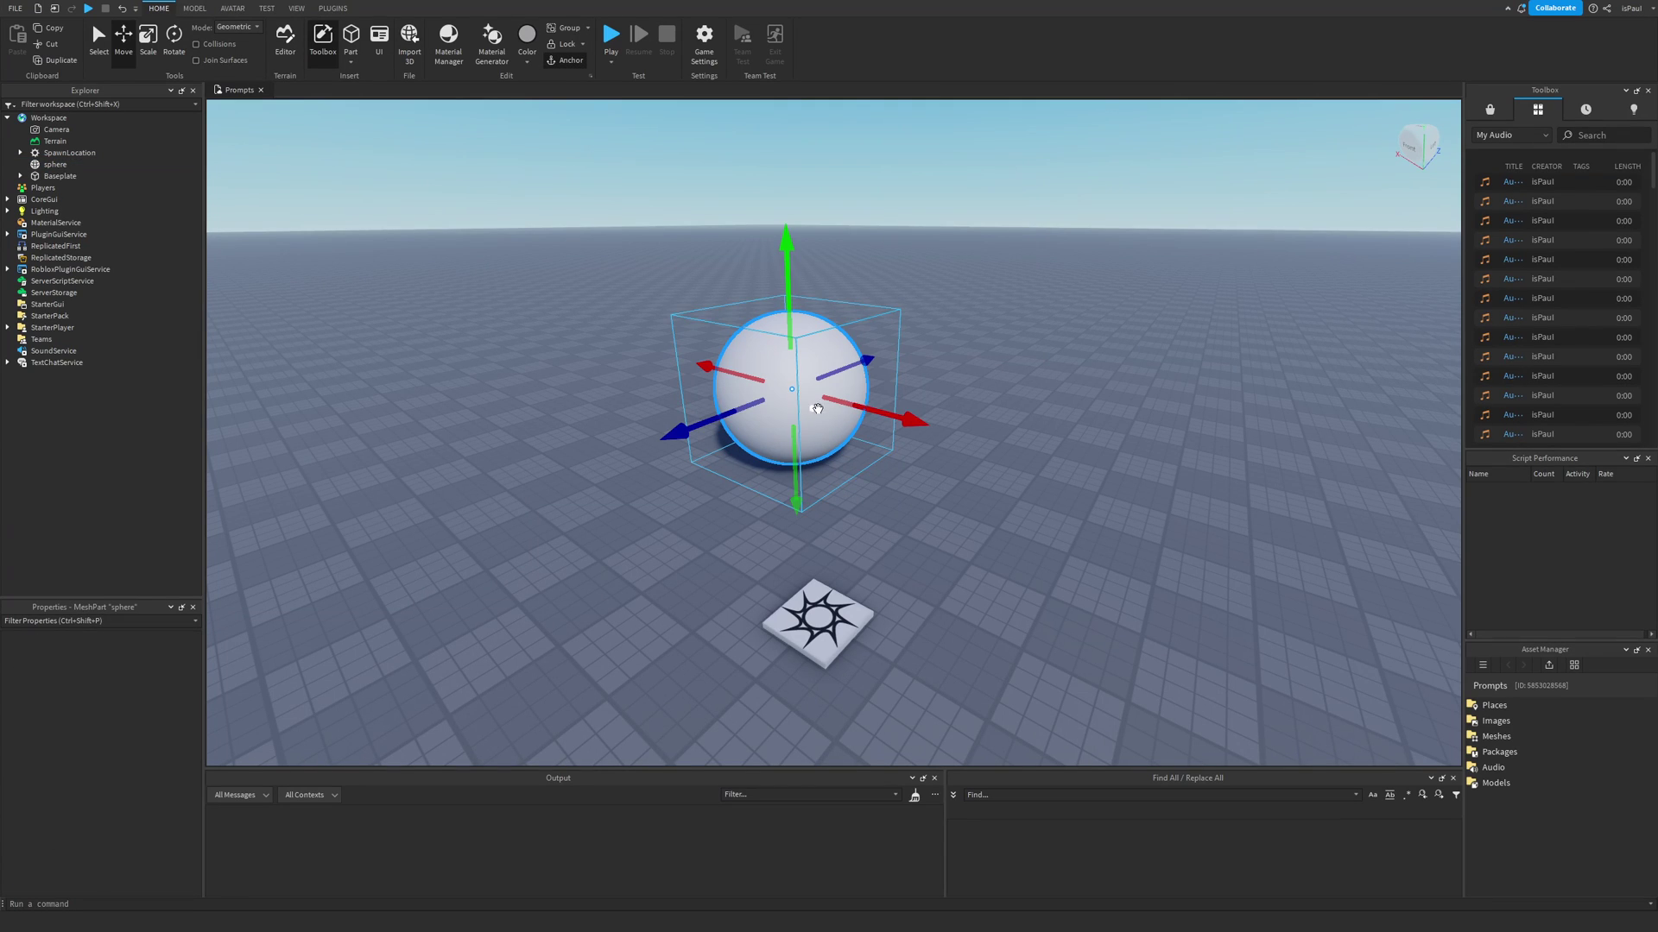
# - Move the sphere mesh along its red axis away from the spawn location, then focus the view on it and select it
pyautogui.moveTo(868, 410); pyautogui.dragTo(1036, 455)
pyautogui.click(1130, 599)
pyautogui.moveTo(985, 492); pyautogui.dragTo(999, 518, button='right')
pyautogui.scroll(2, 1001, 525)
pyautogui.click(918, 507)
pyautogui.press('f')
pyautogui.click(1051, 541)
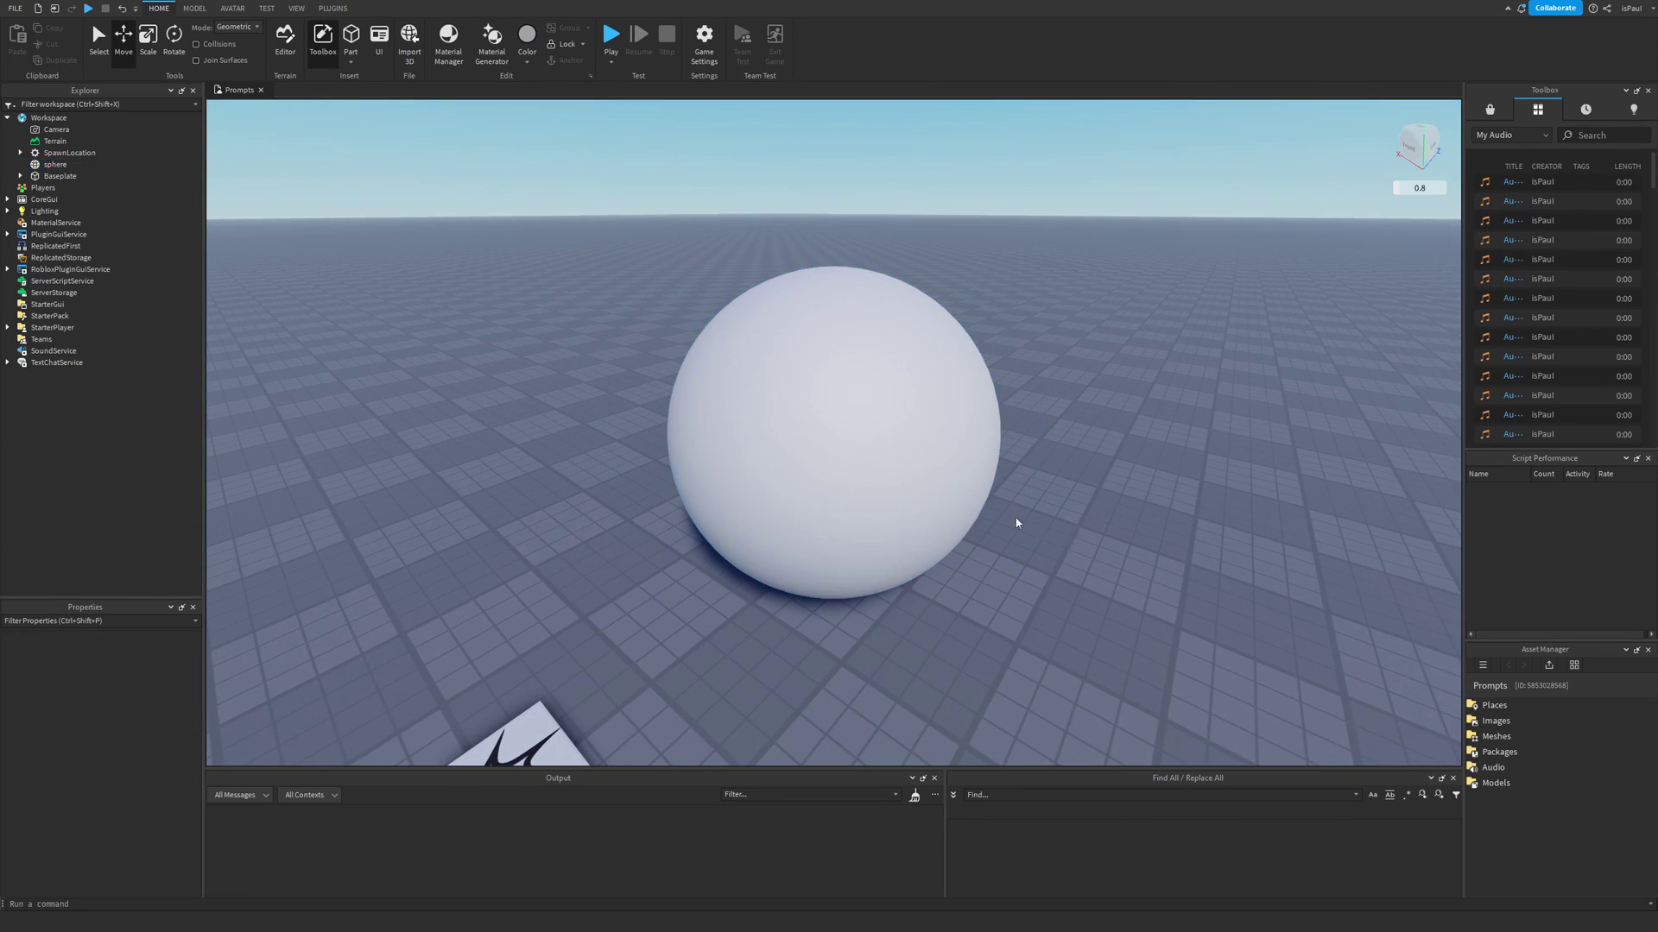
pyautogui.click(996, 518)
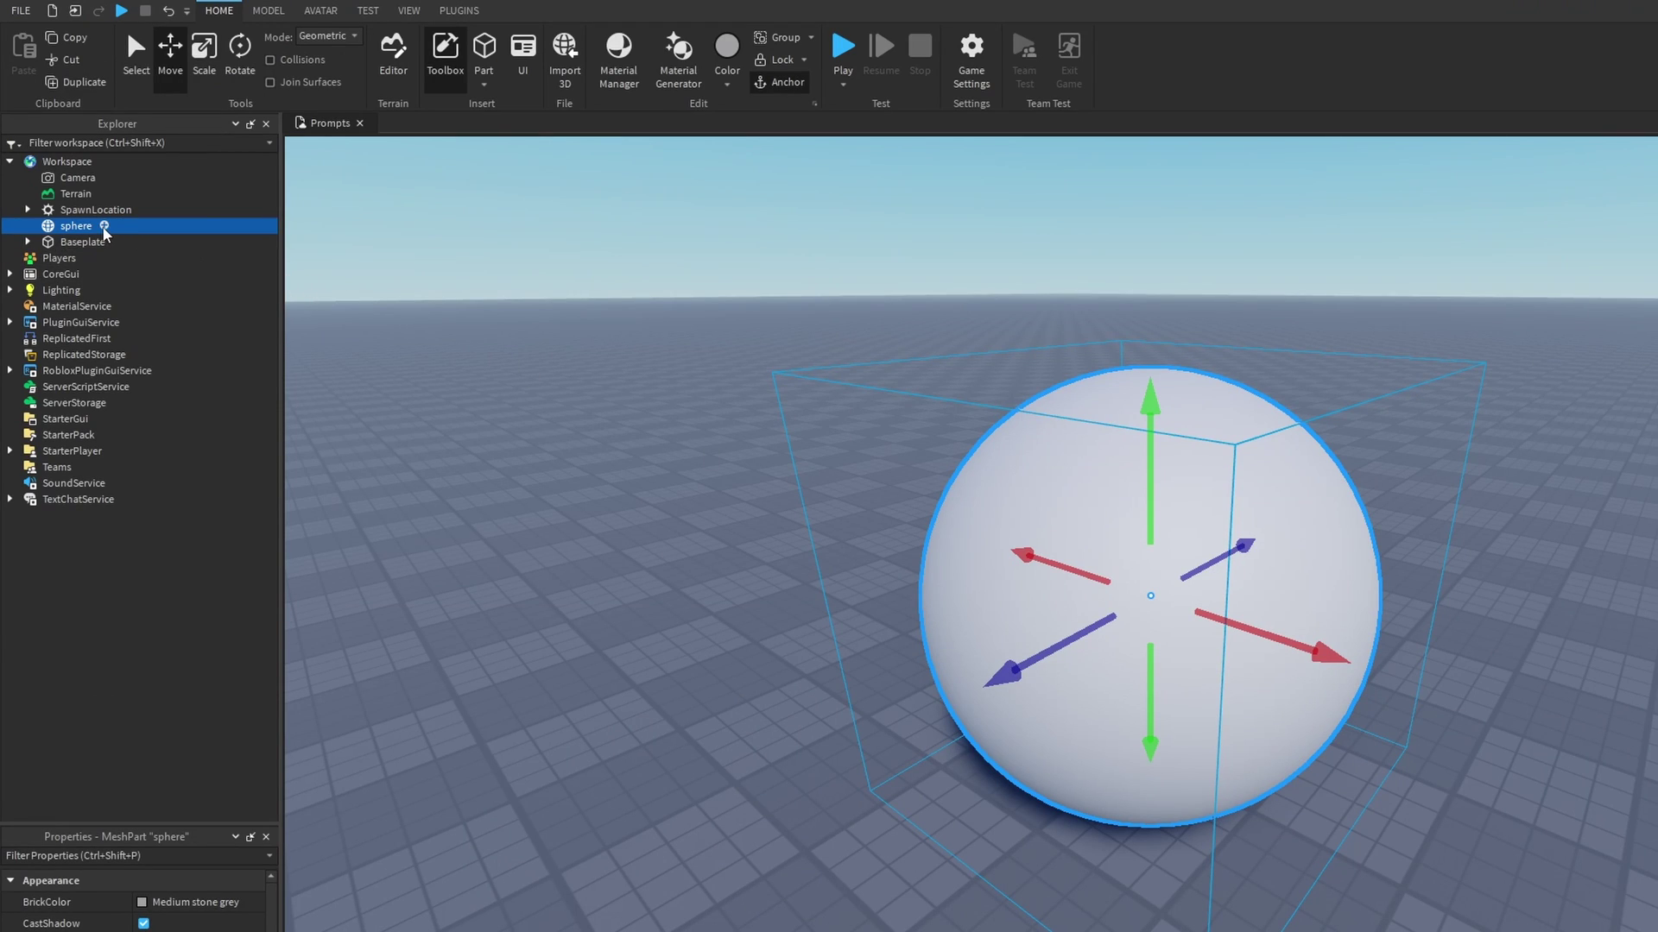
# - Insert a SurfaceAppearance object into the sphere MeshPart
pyautogui.click(104, 227)
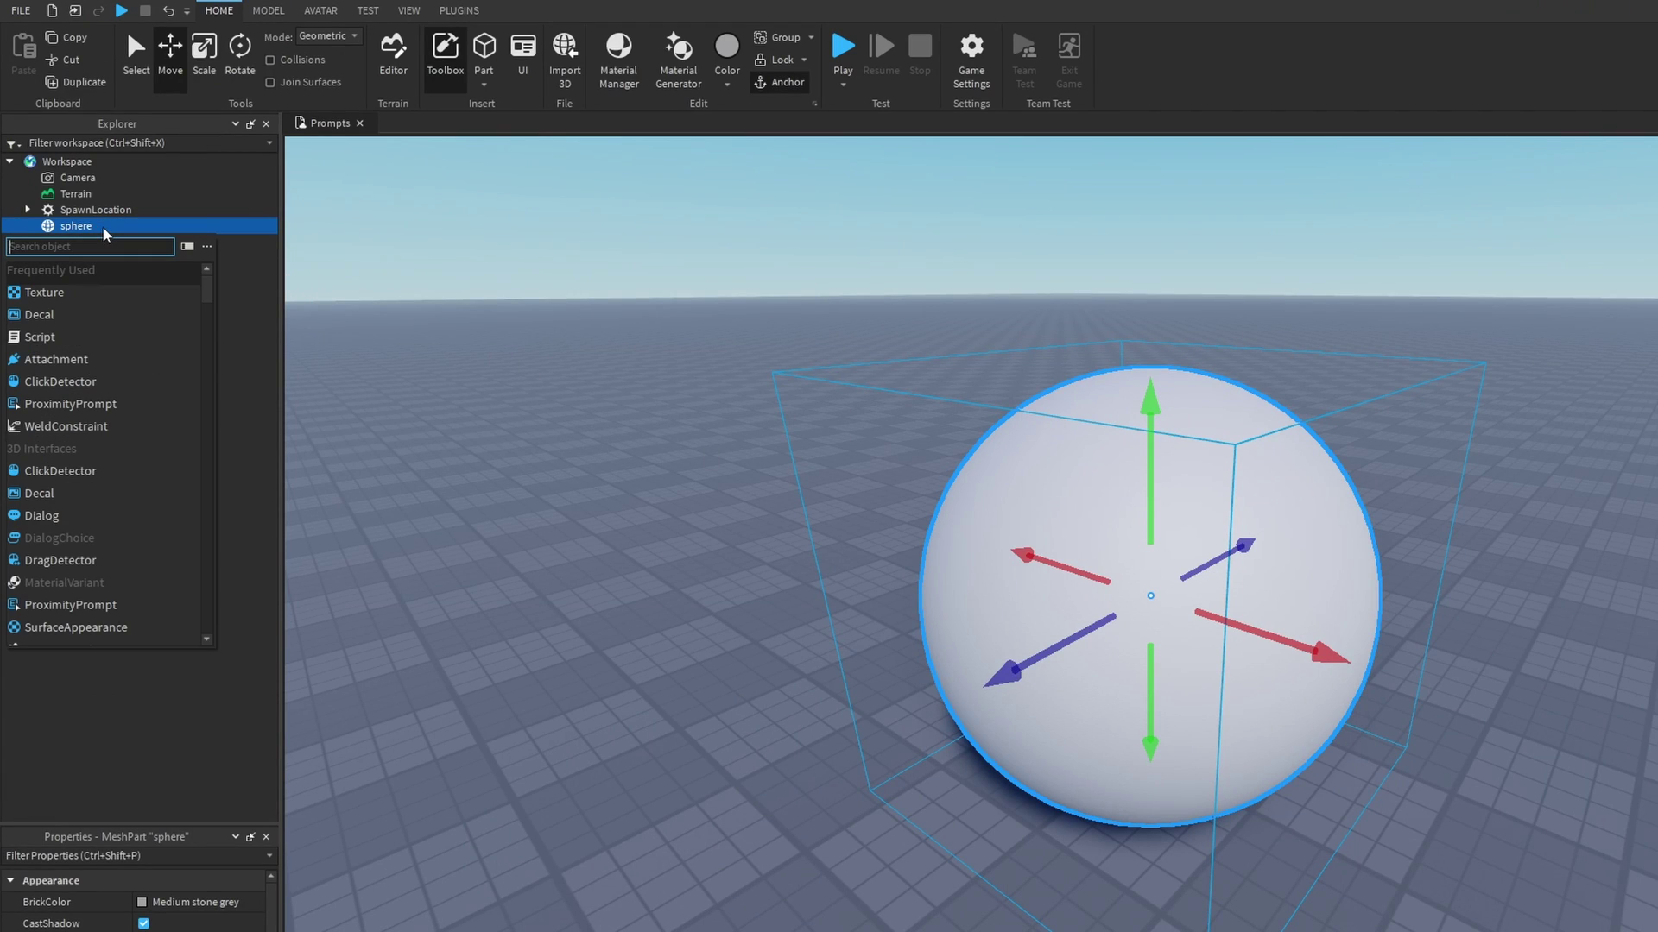
pyautogui.write('surface')
pyautogui.click(118, 339)
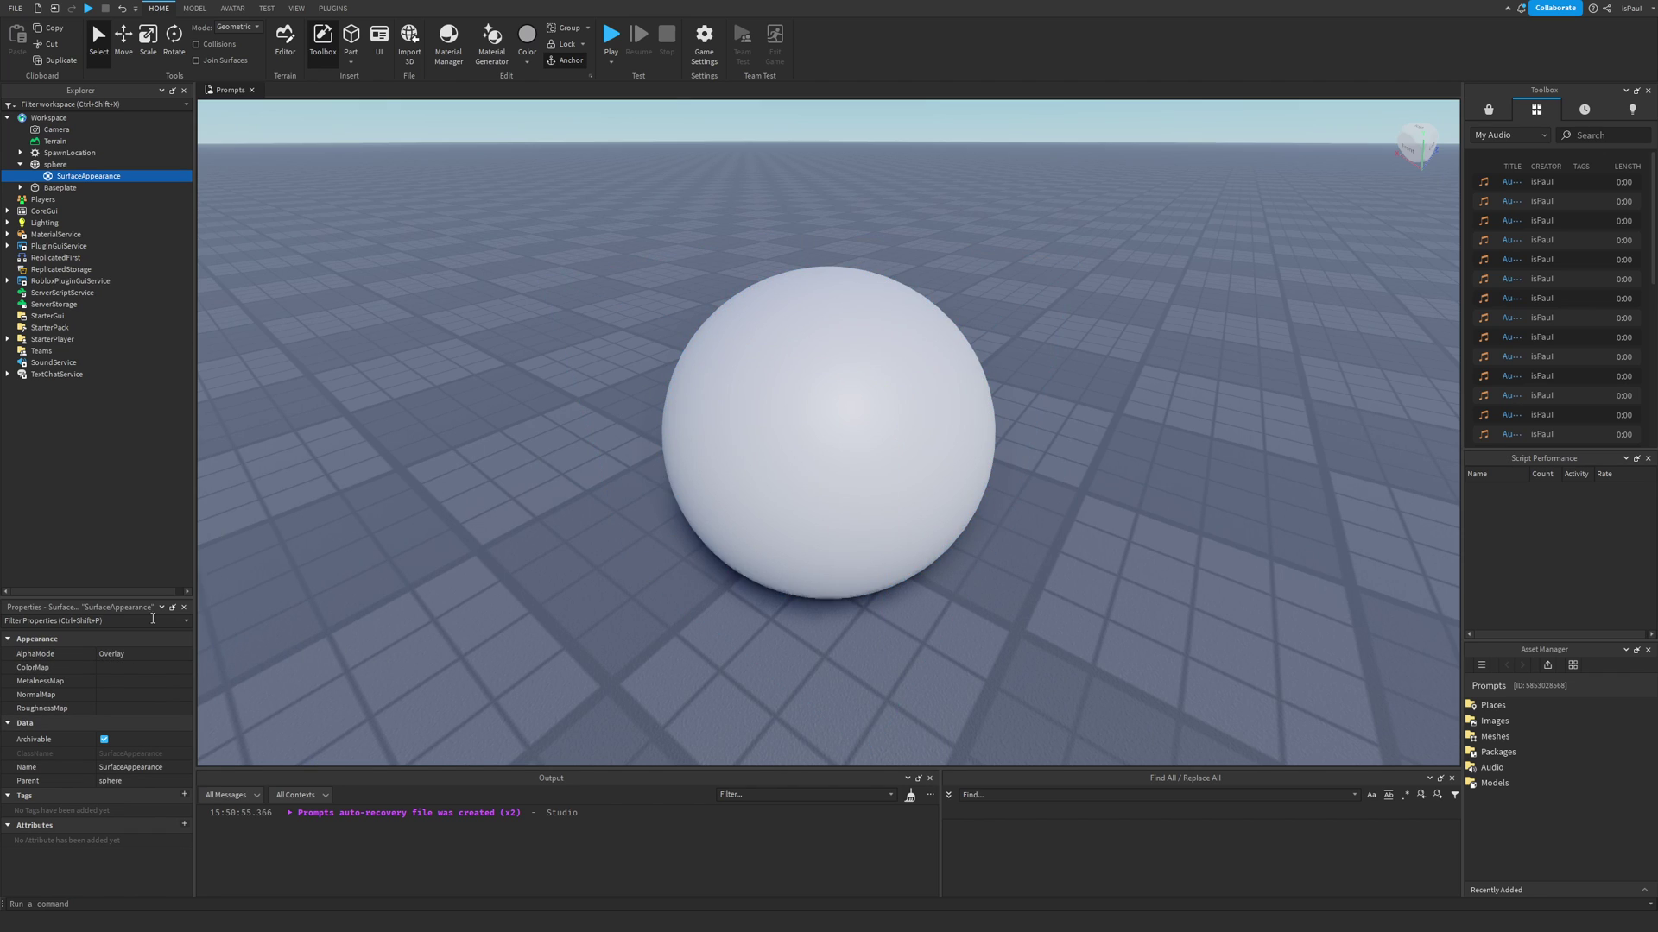
# - Examine the AlphaMode options of the sphere's SurfaceAppearance
pyautogui.click(126, 656)
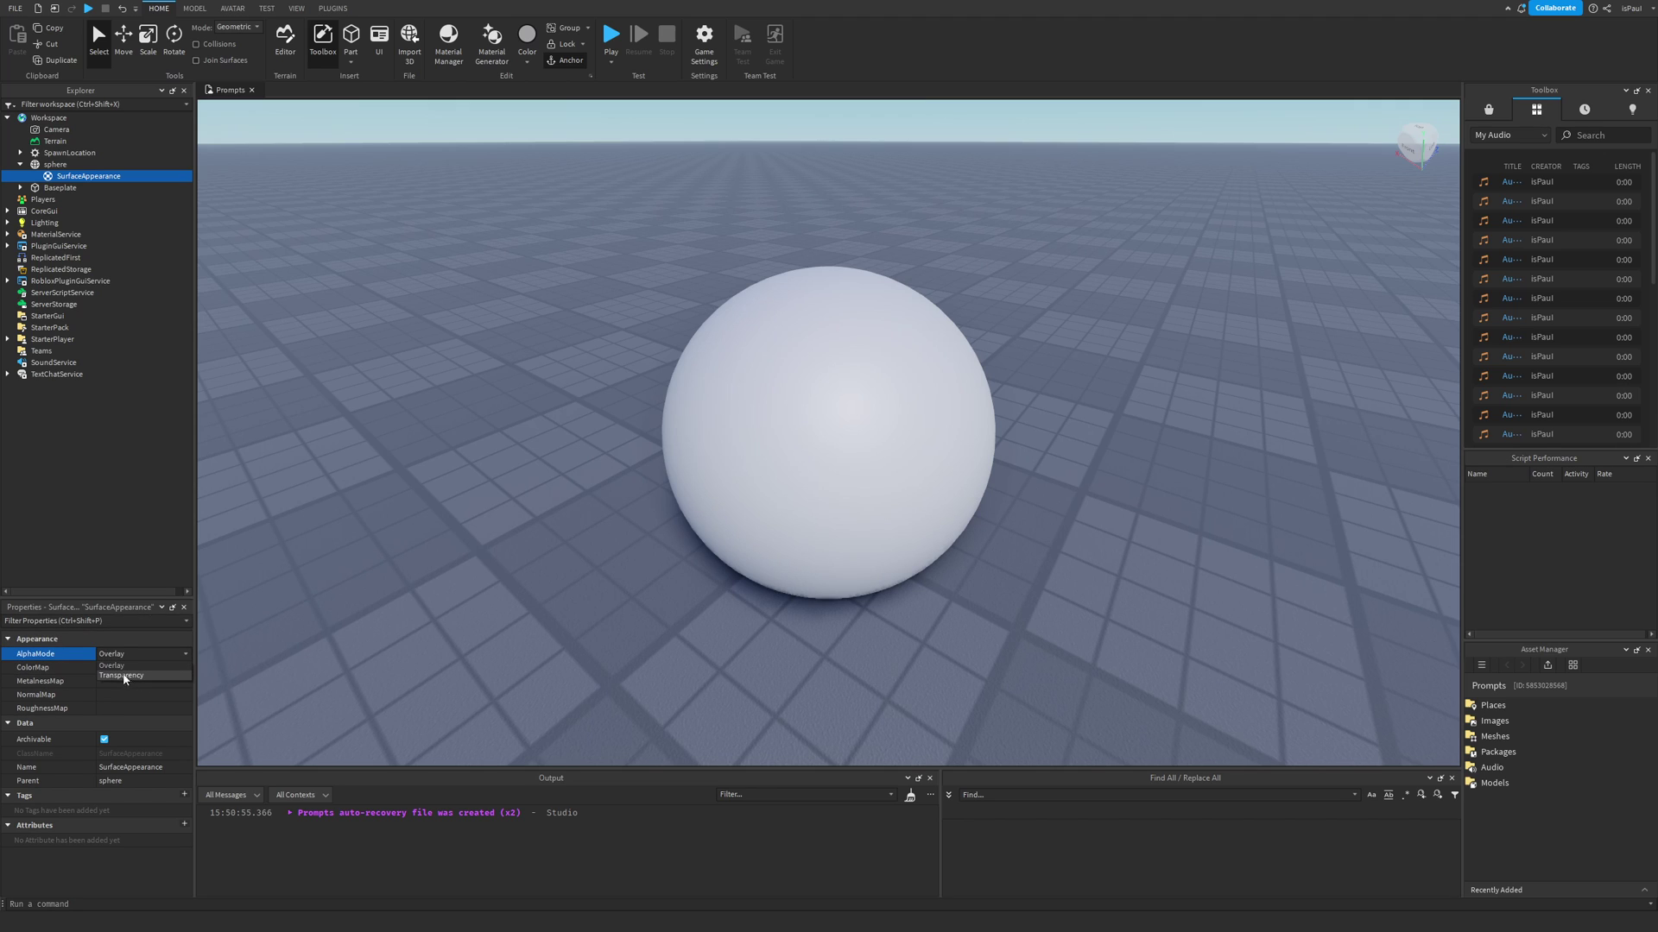
pyautogui.click(102, 656)
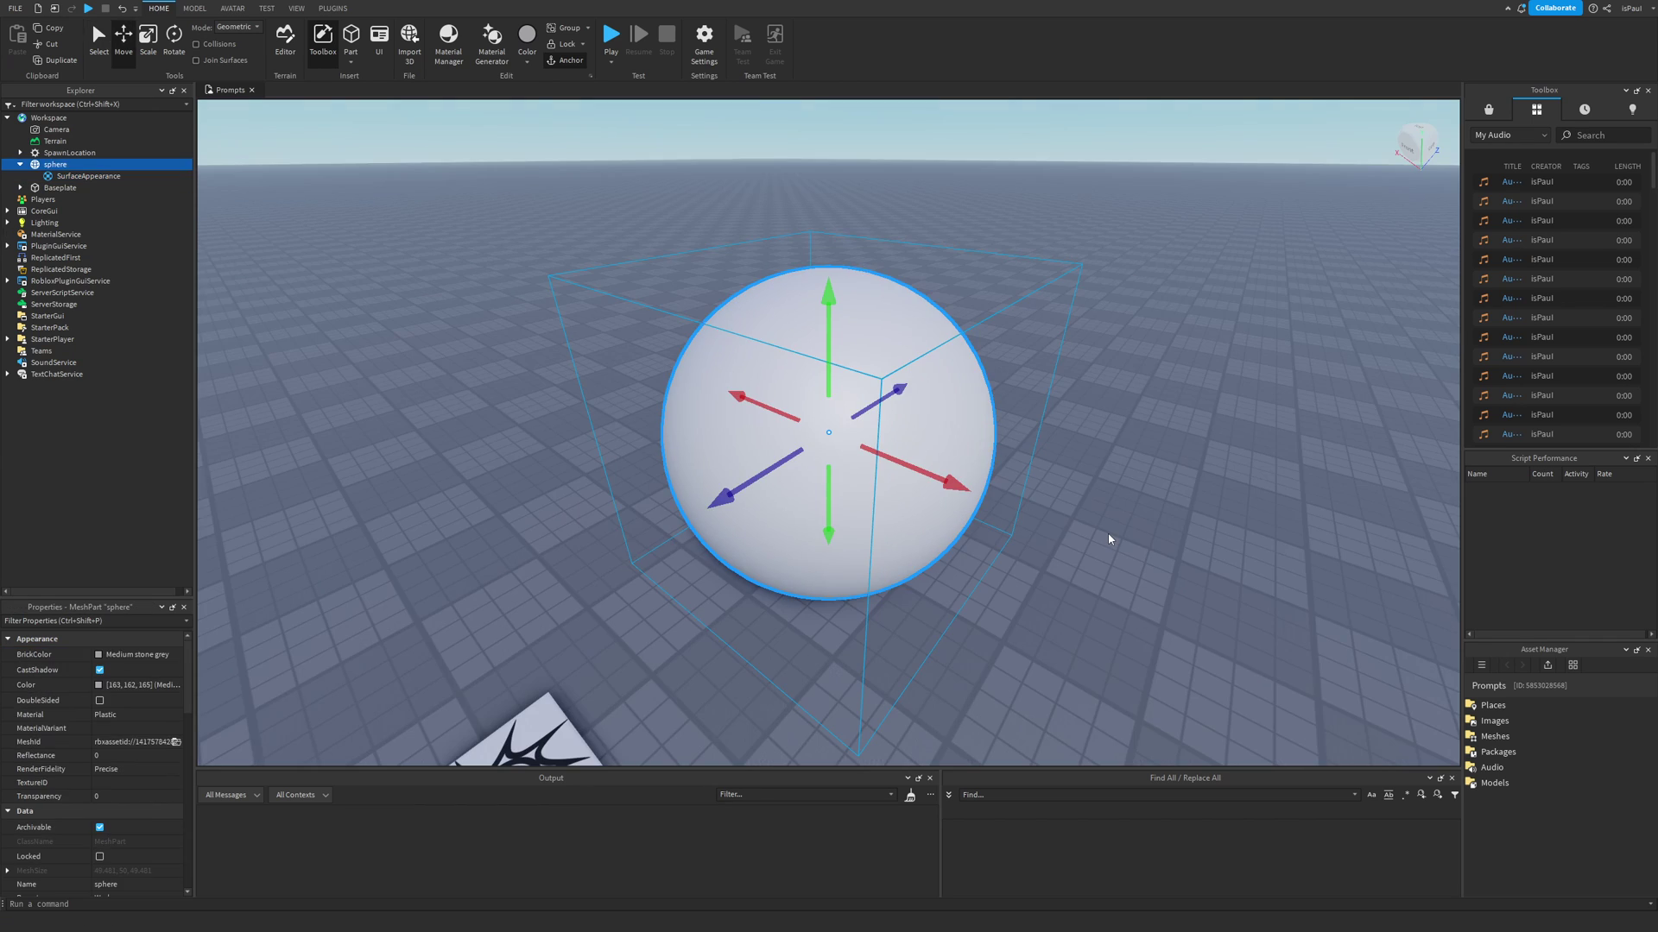
pyautogui.moveTo(1065, 524); pyautogui.dragTo(1066, 524, button='right')
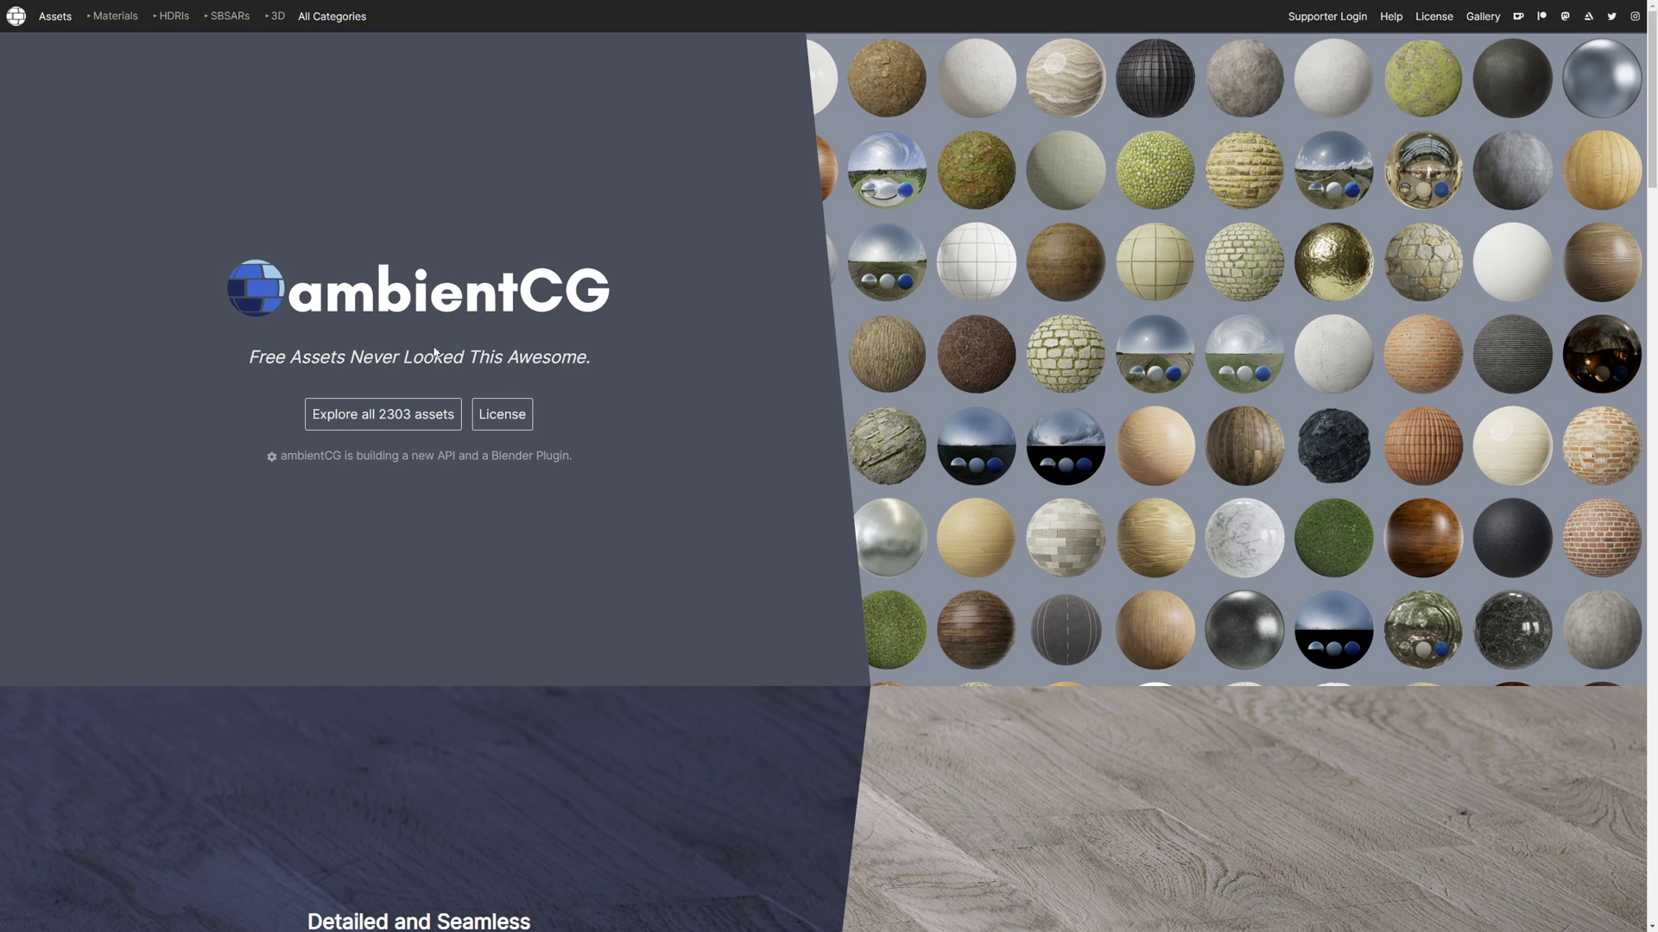
# - Browse the ambientCG materials and download the Marble 006 material as 1K-JPG
pyautogui.click(97, 19)
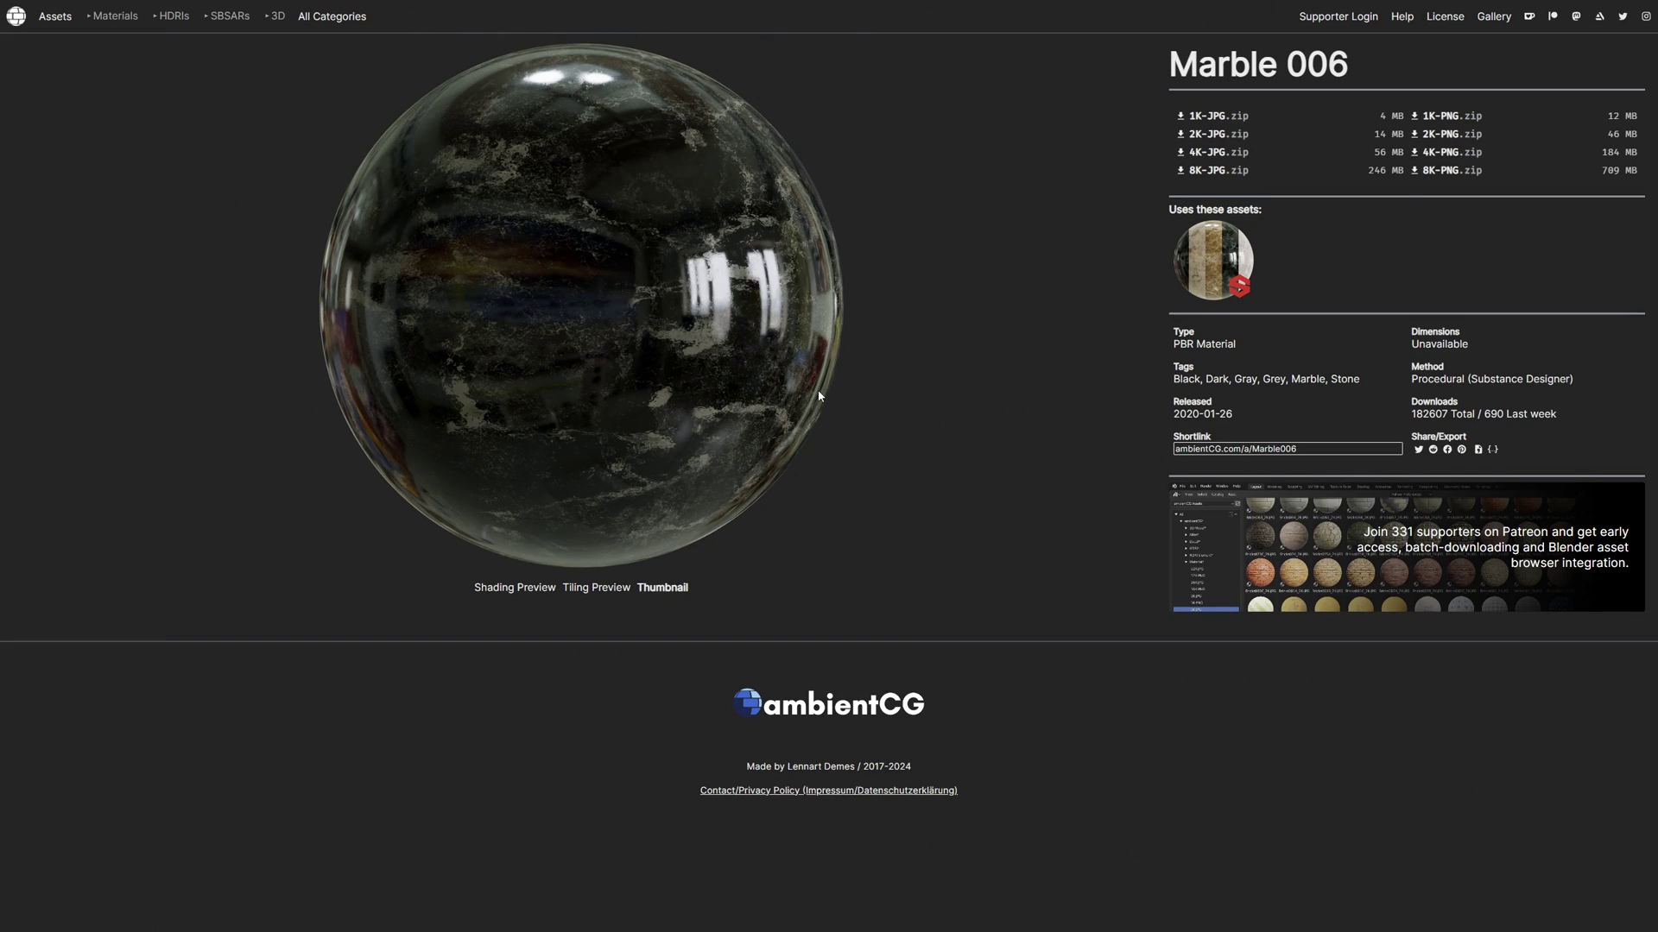
pyautogui.click(1230, 121)
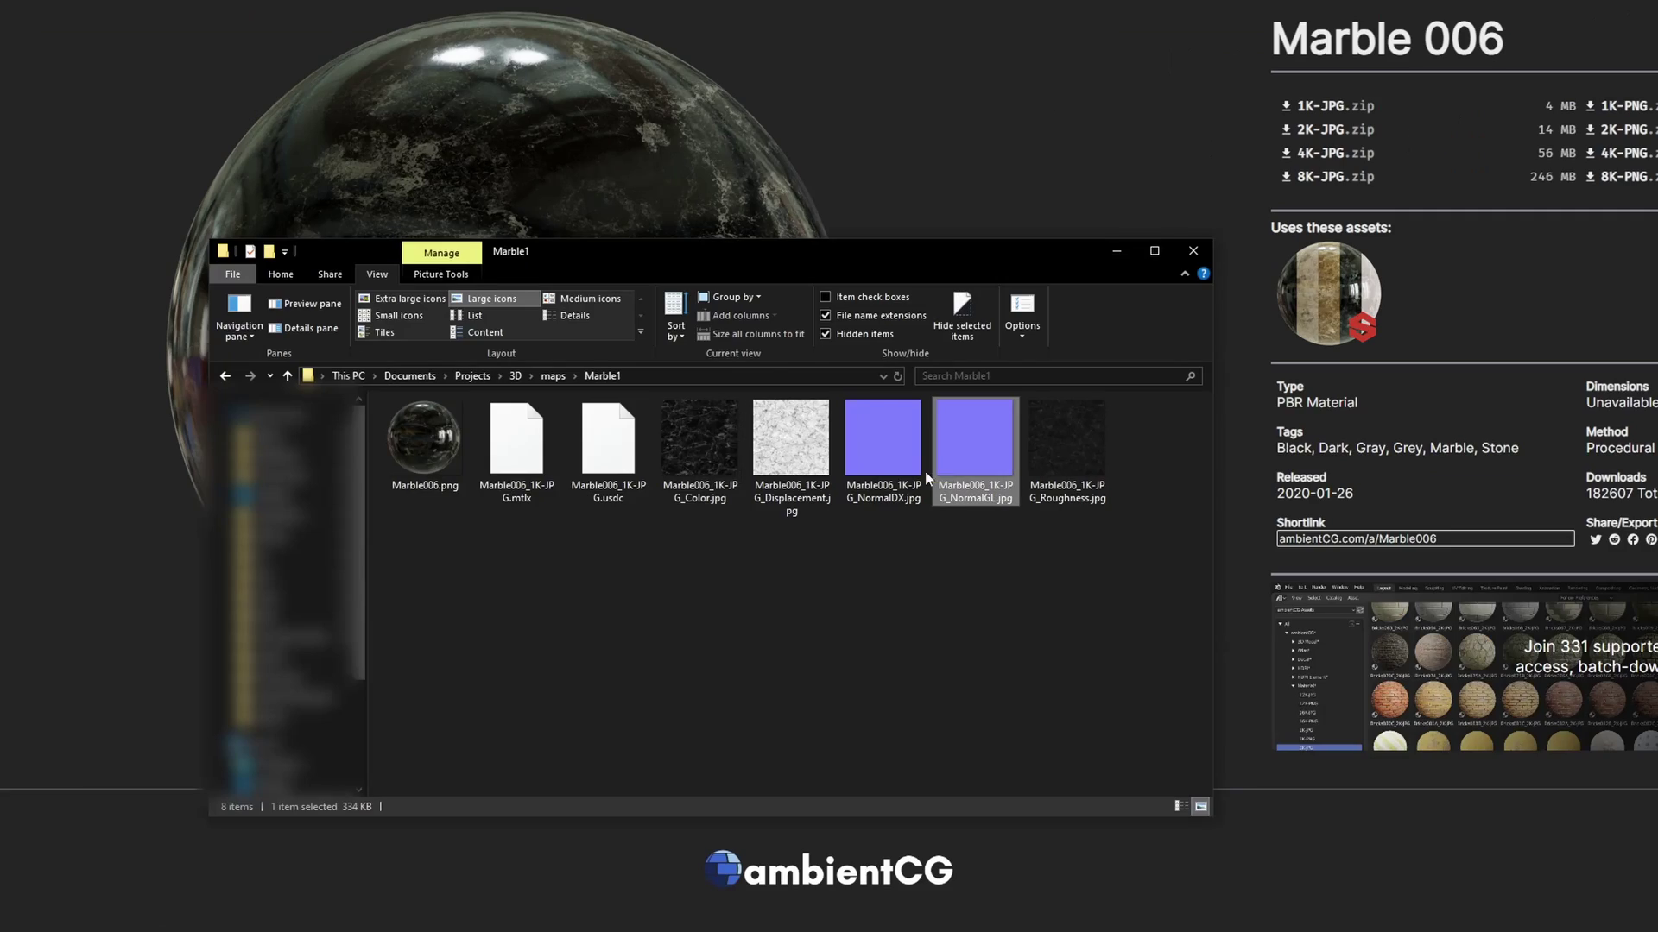
# - Look through the extracted Marble006 color, displacement, NormalDX, NormalGL and roughness map files in the Marble1 folder
pyautogui.click(723, 580)
pyautogui.click(702, 475)
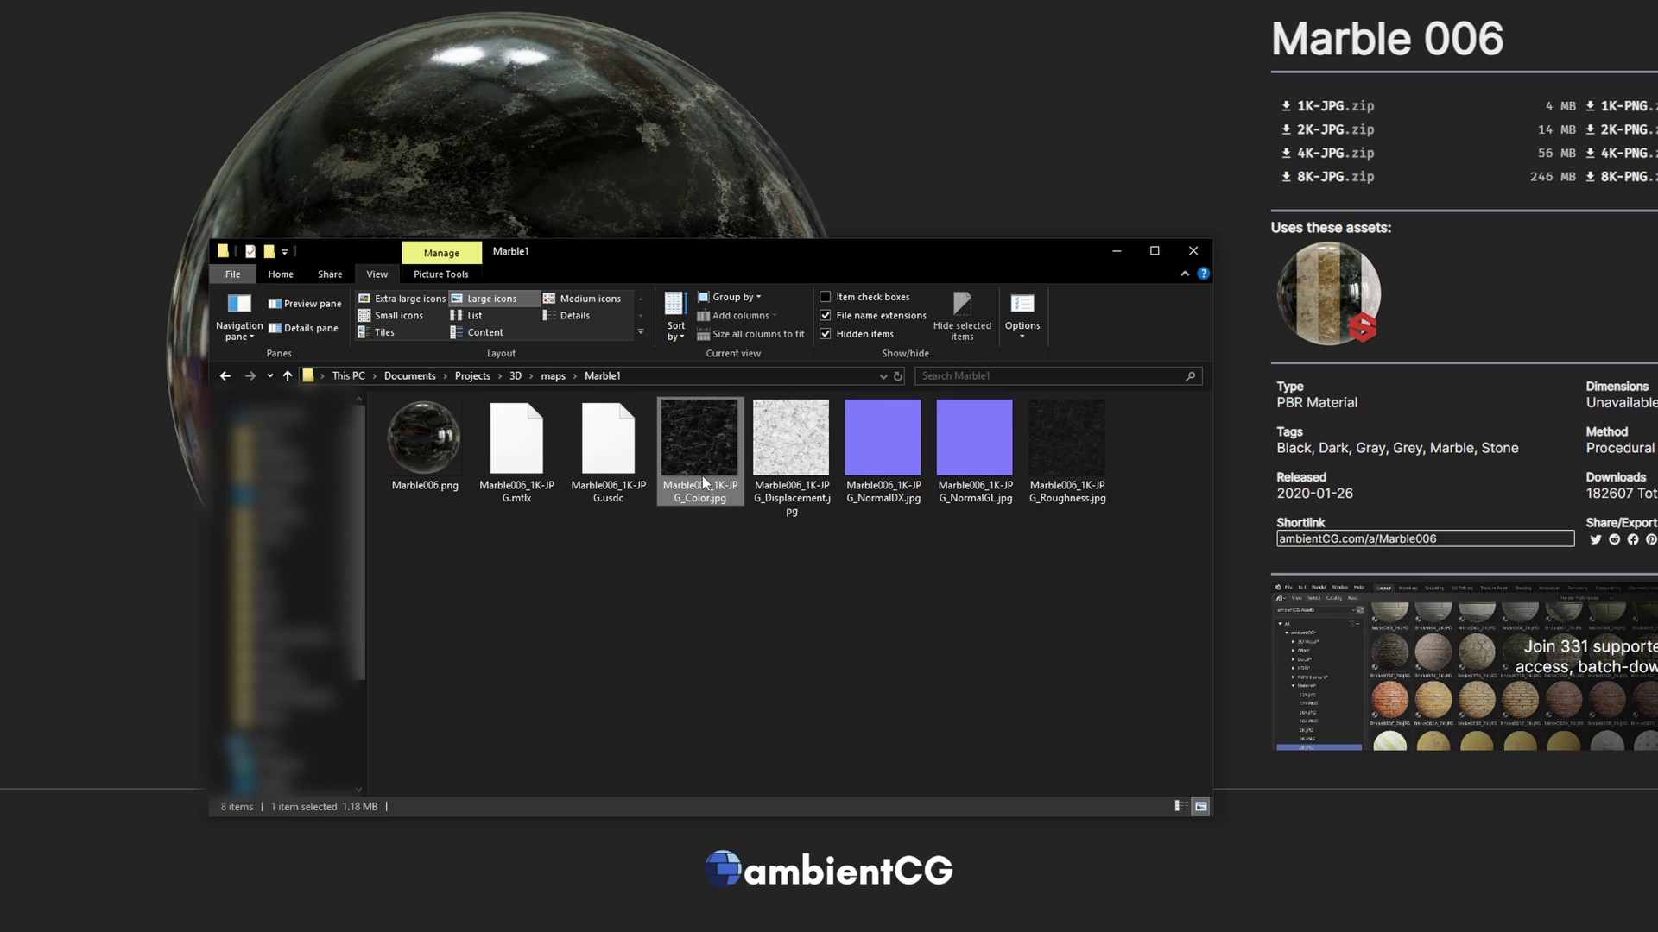
pyautogui.click(792, 473)
pyautogui.click(880, 483)
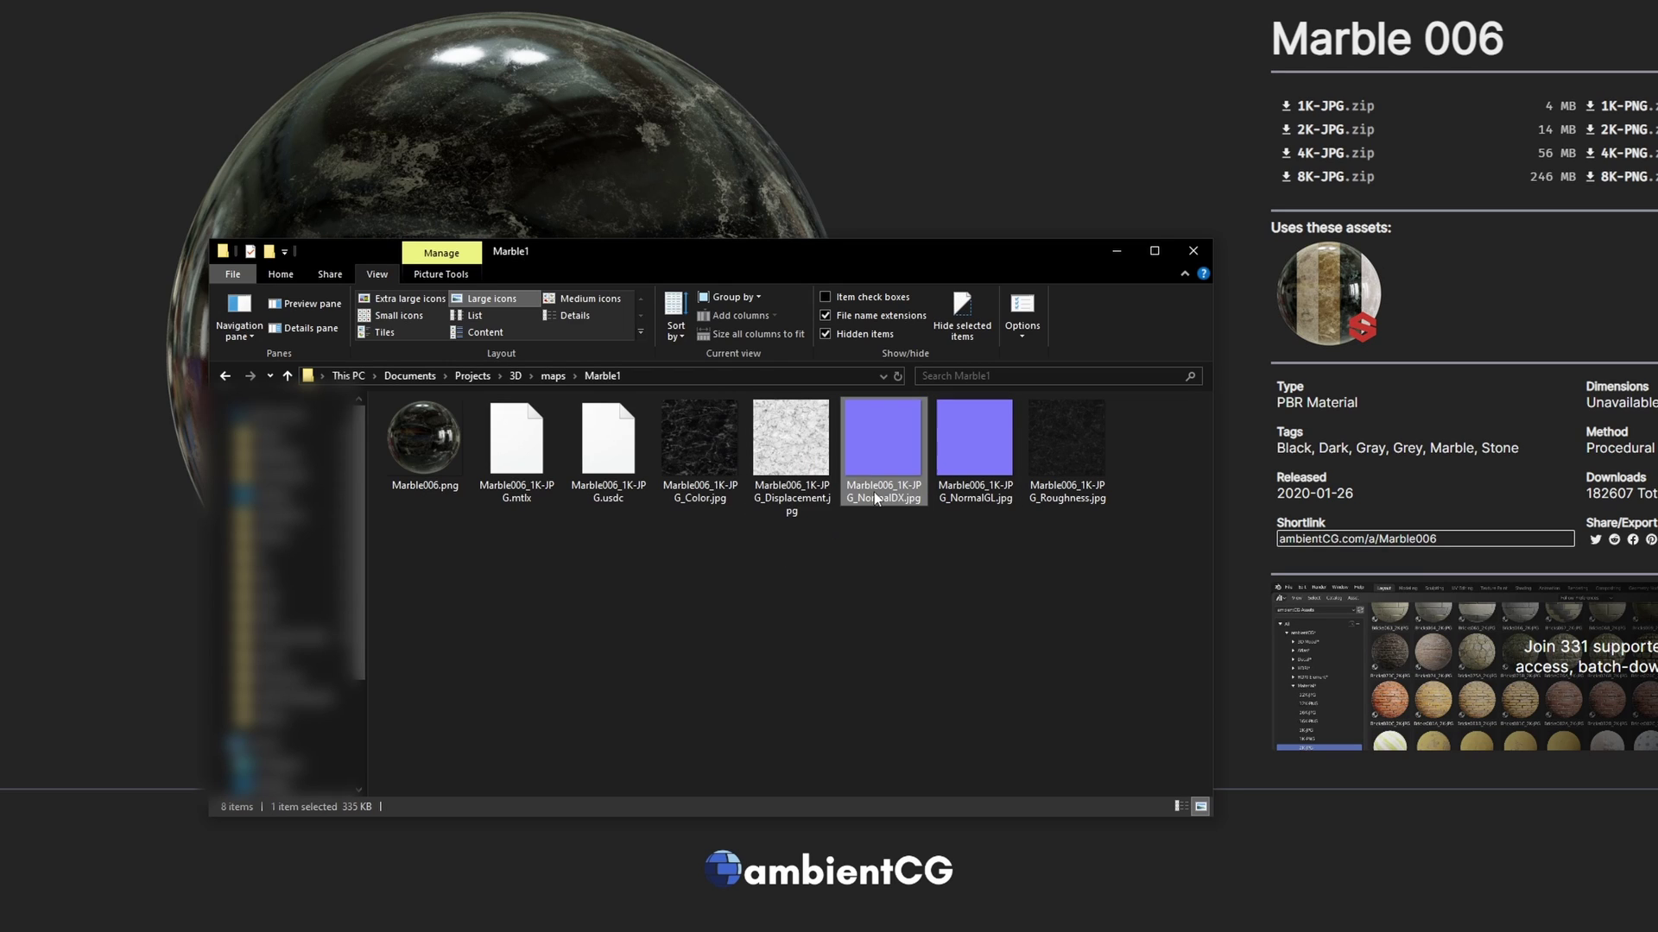
pyautogui.click(972, 467)
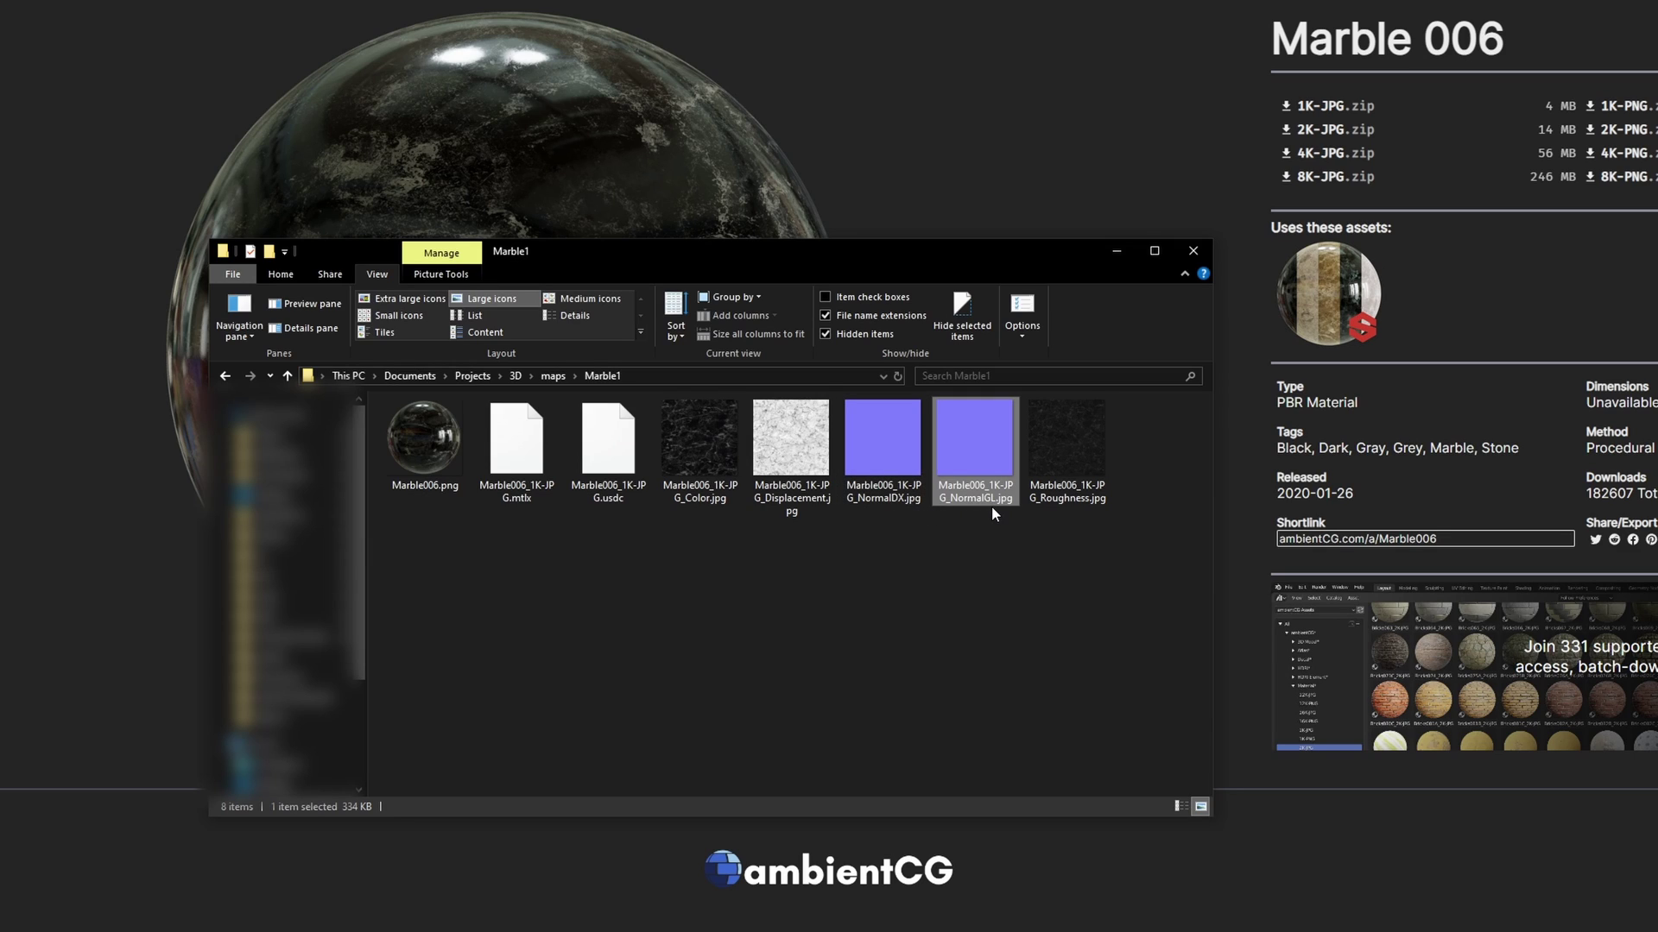
pyautogui.click(1080, 473)
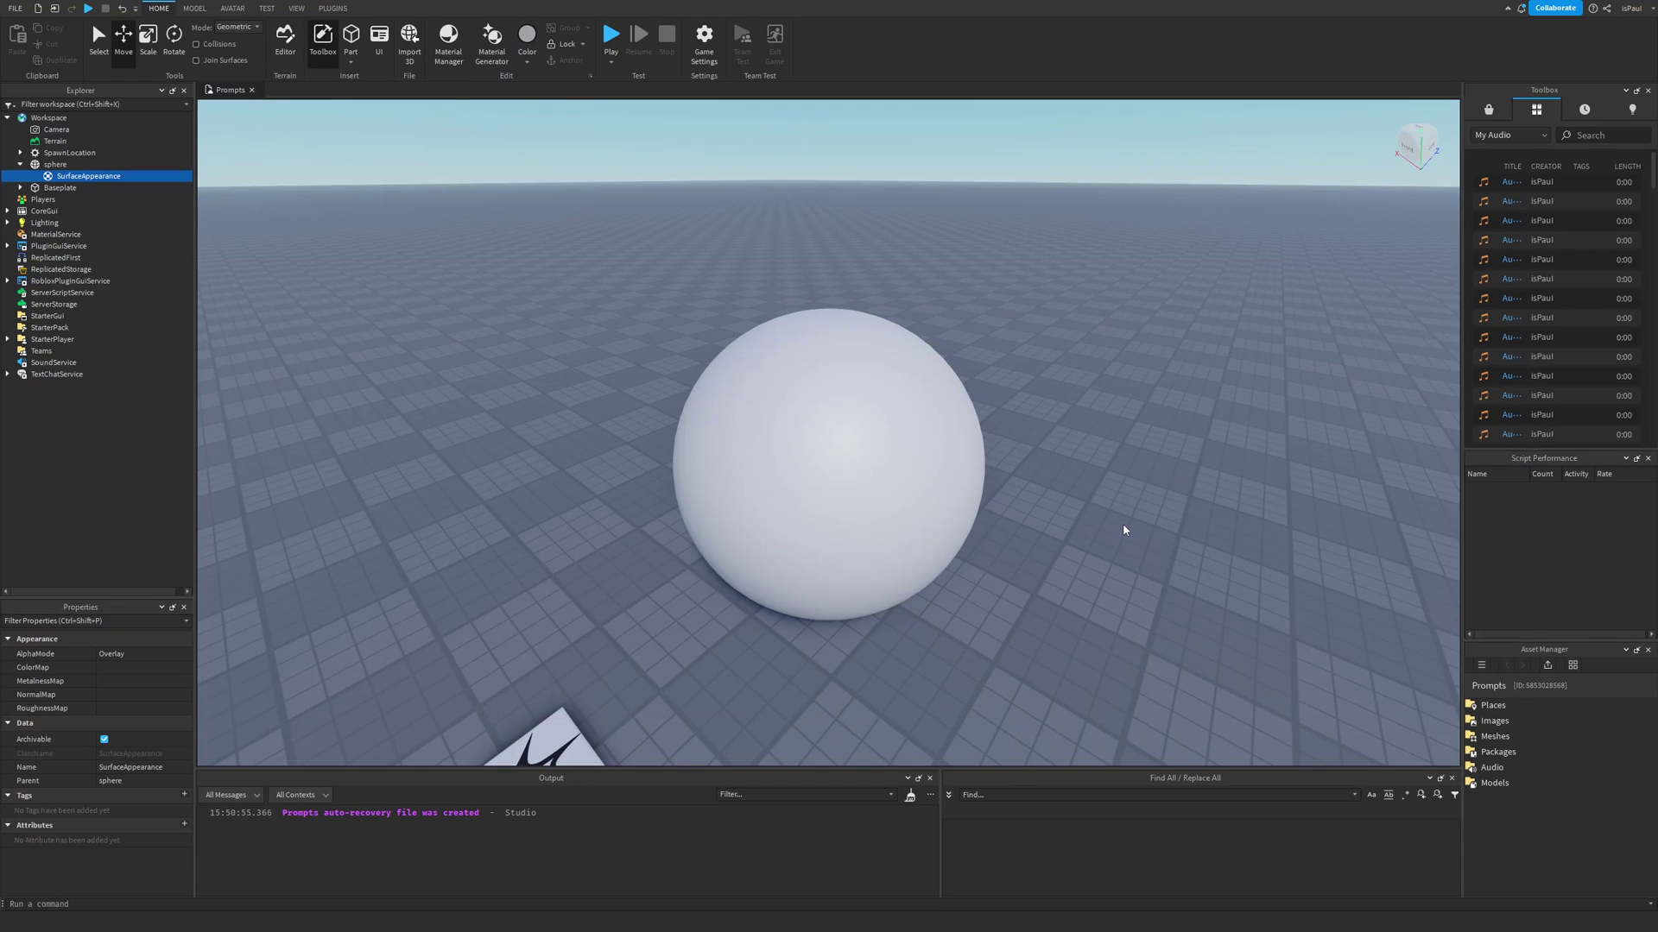
# - Select the SurfaceAppearance object inside the sphere
pyautogui.click(863, 456)
pyautogui.click(70, 188)
pyautogui.click(78, 176)
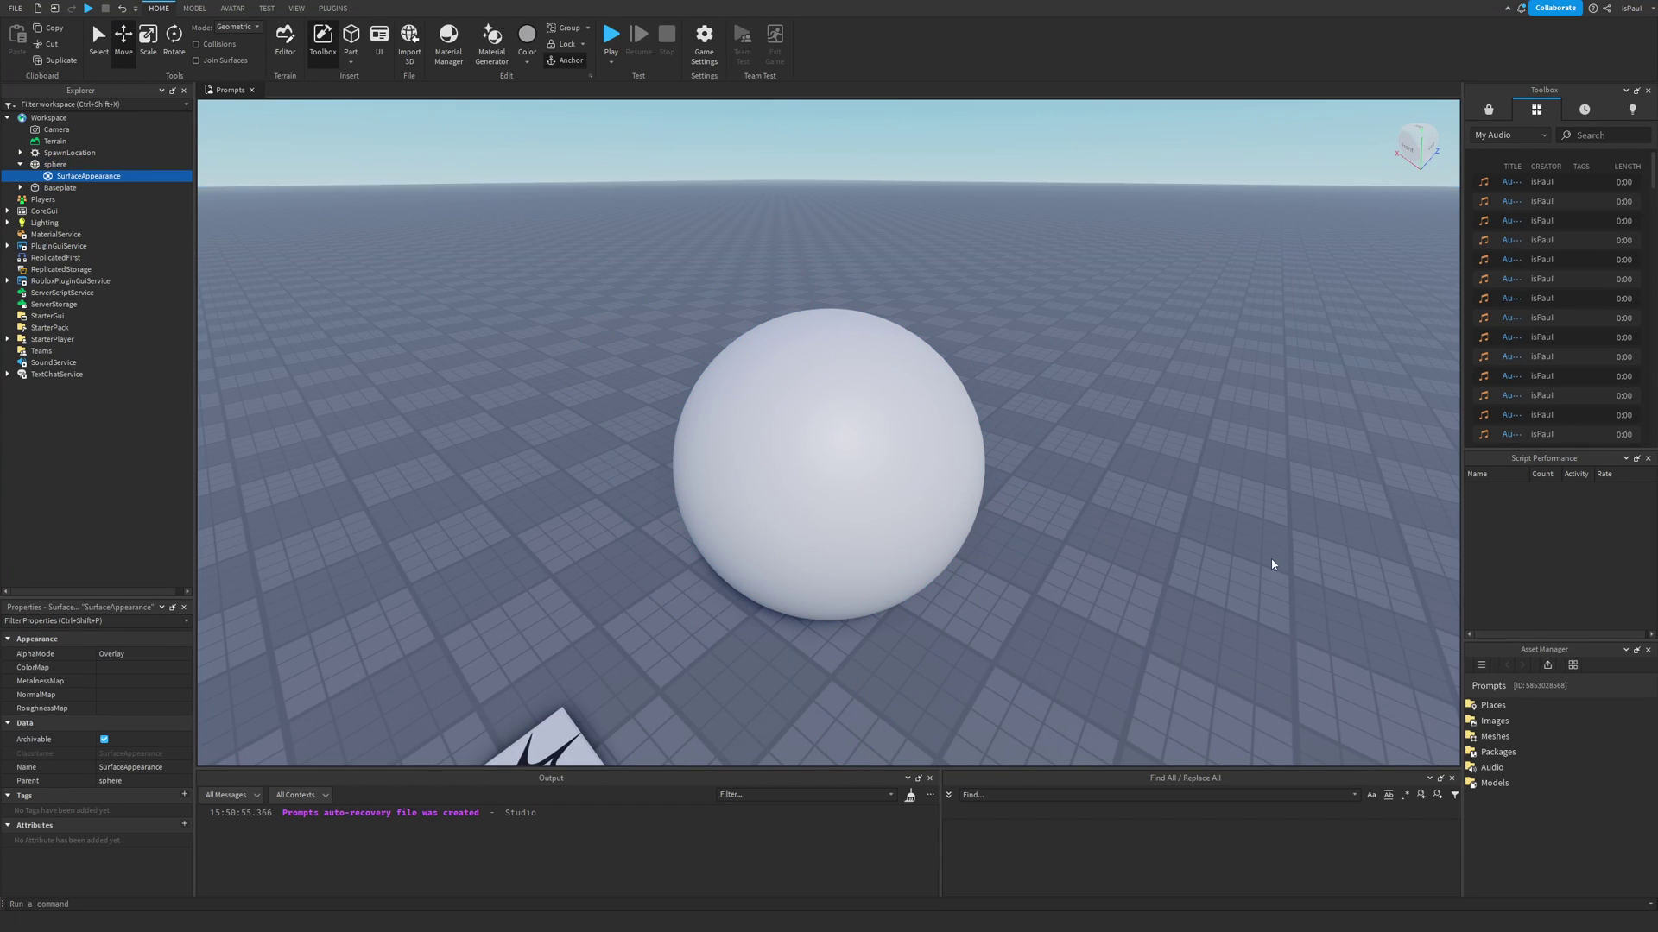
# - Bulk-import the Marble006 1K-JPG color, displacement, normal and roughness maps from the Marble1 folder as game assets
pyautogui.click(1547, 674)
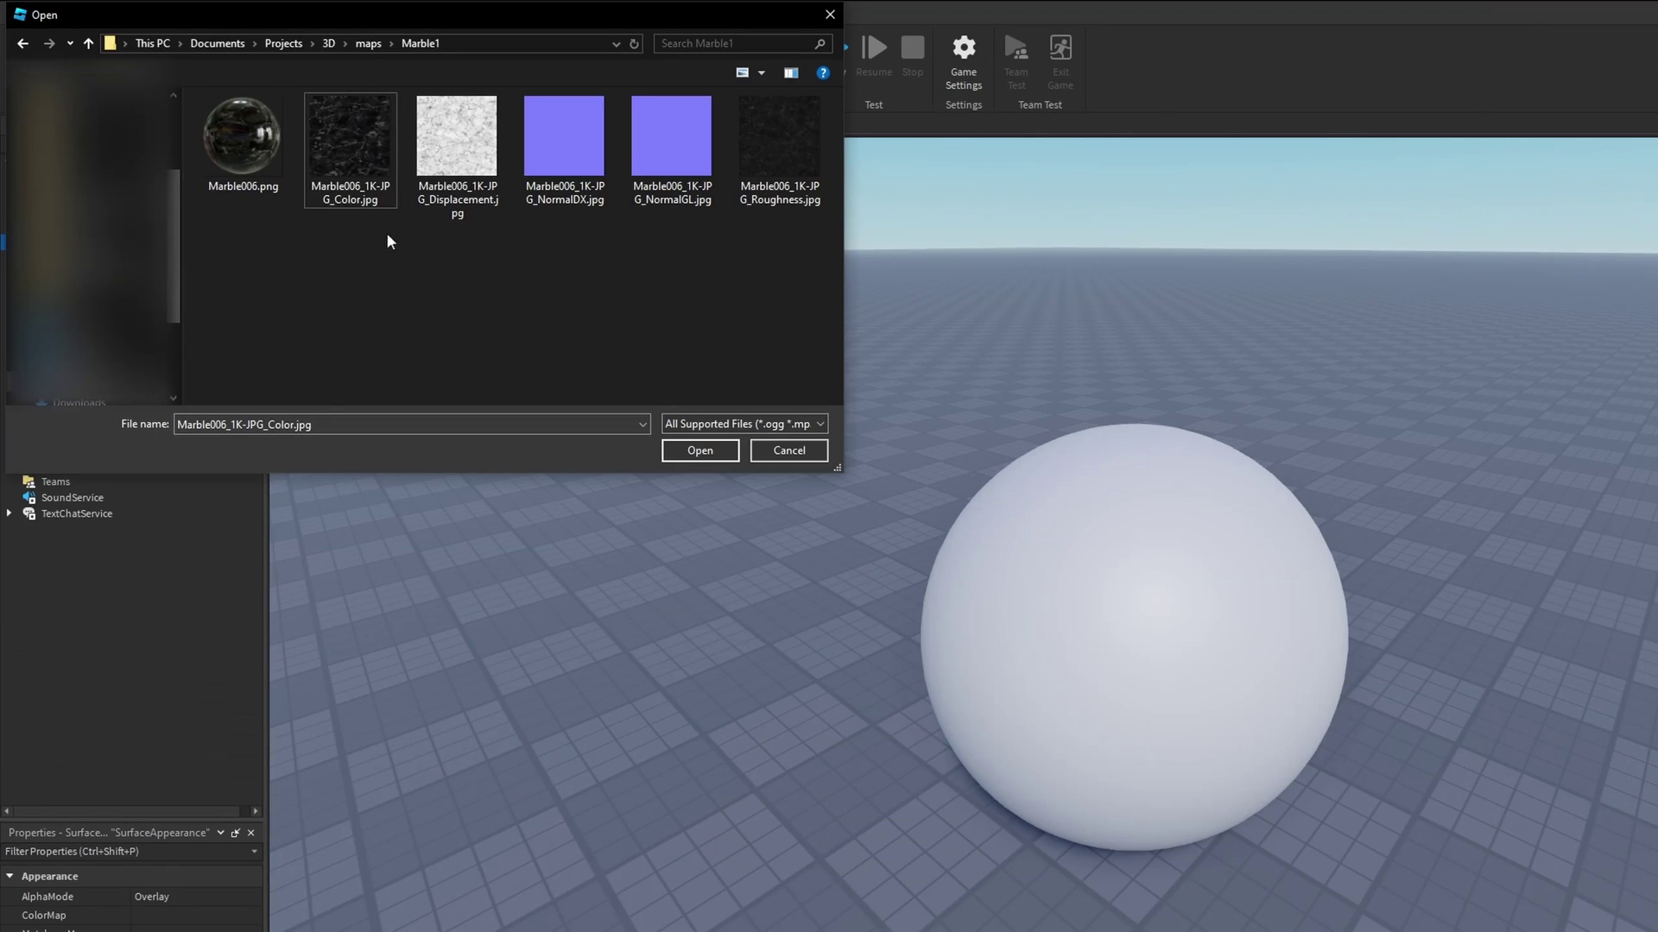
pyautogui.click(253, 148)
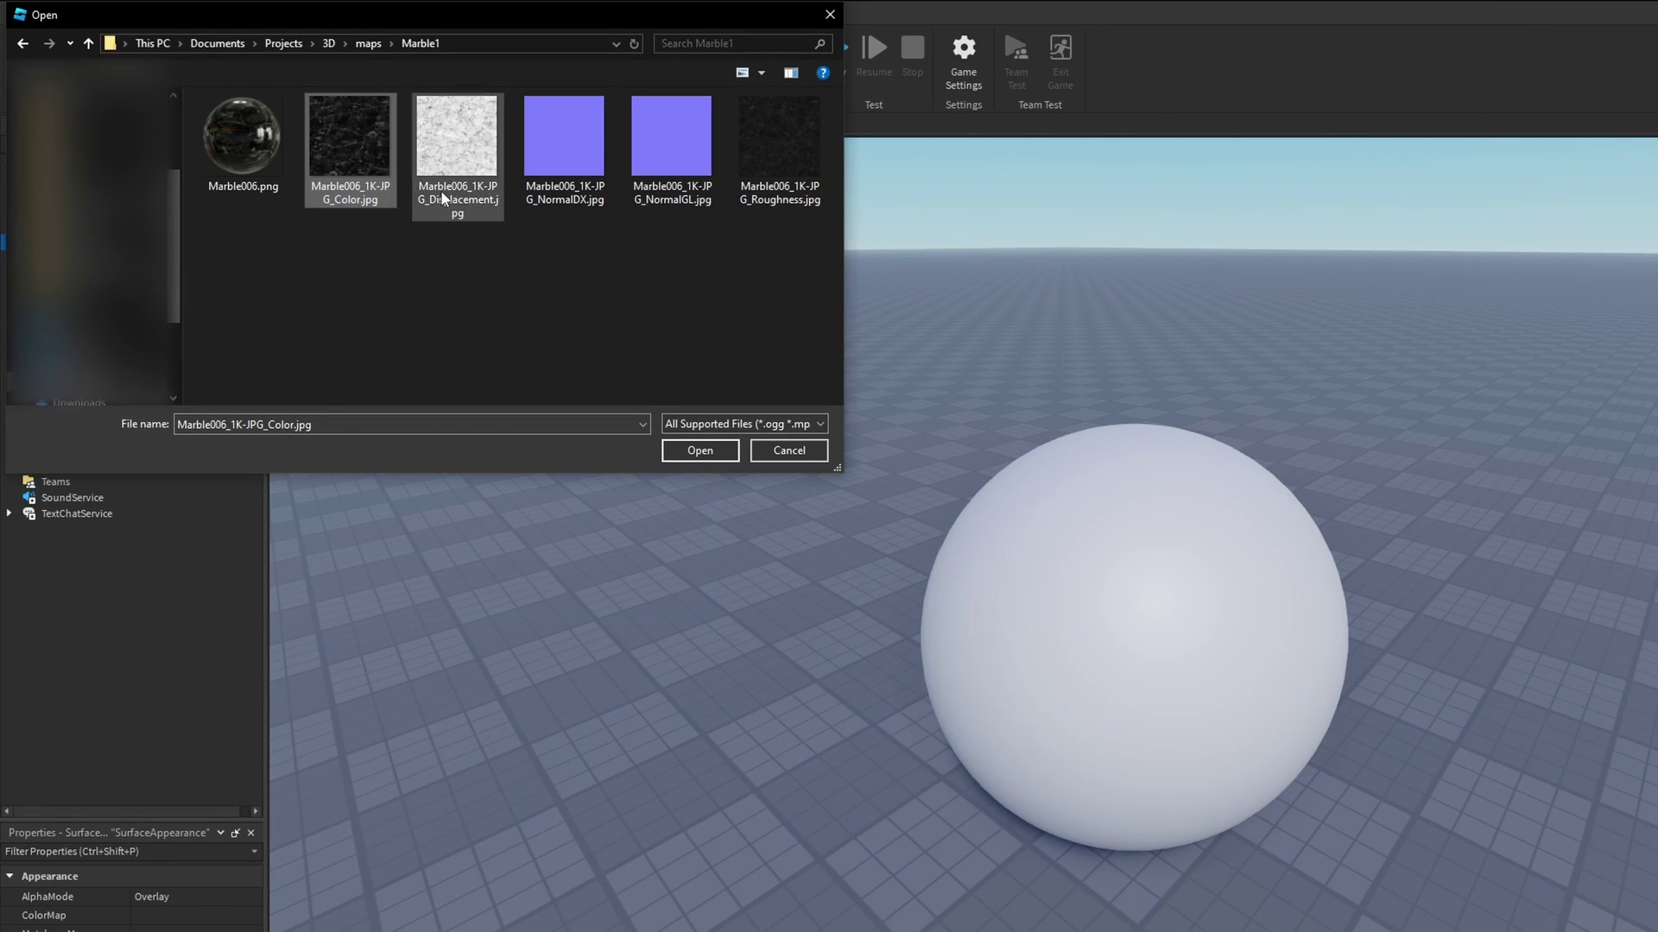
pyautogui.keyDown('ctrl'); pyautogui.click(443, 198); pyautogui.keyUp('ctrl')
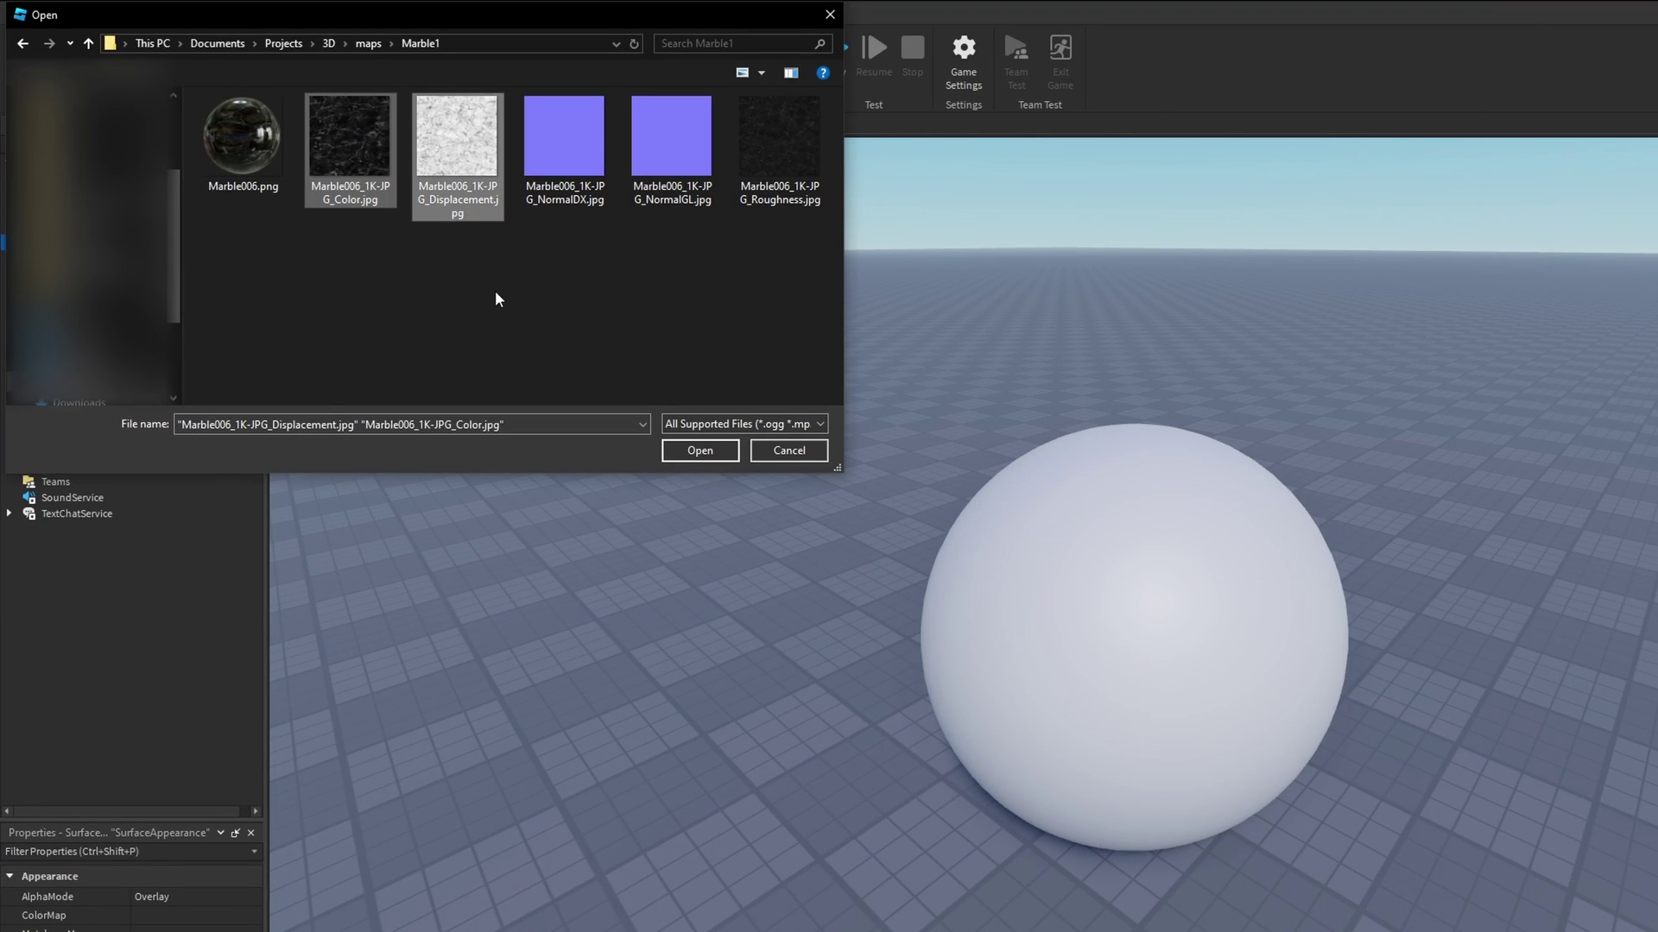
pyautogui.keyDown('ctrl'); pyautogui.click(543, 196); pyautogui.keyUp('ctrl')
pyautogui.keyDown('ctrl'); pyautogui.click(750, 203); pyautogui.keyUp('ctrl')
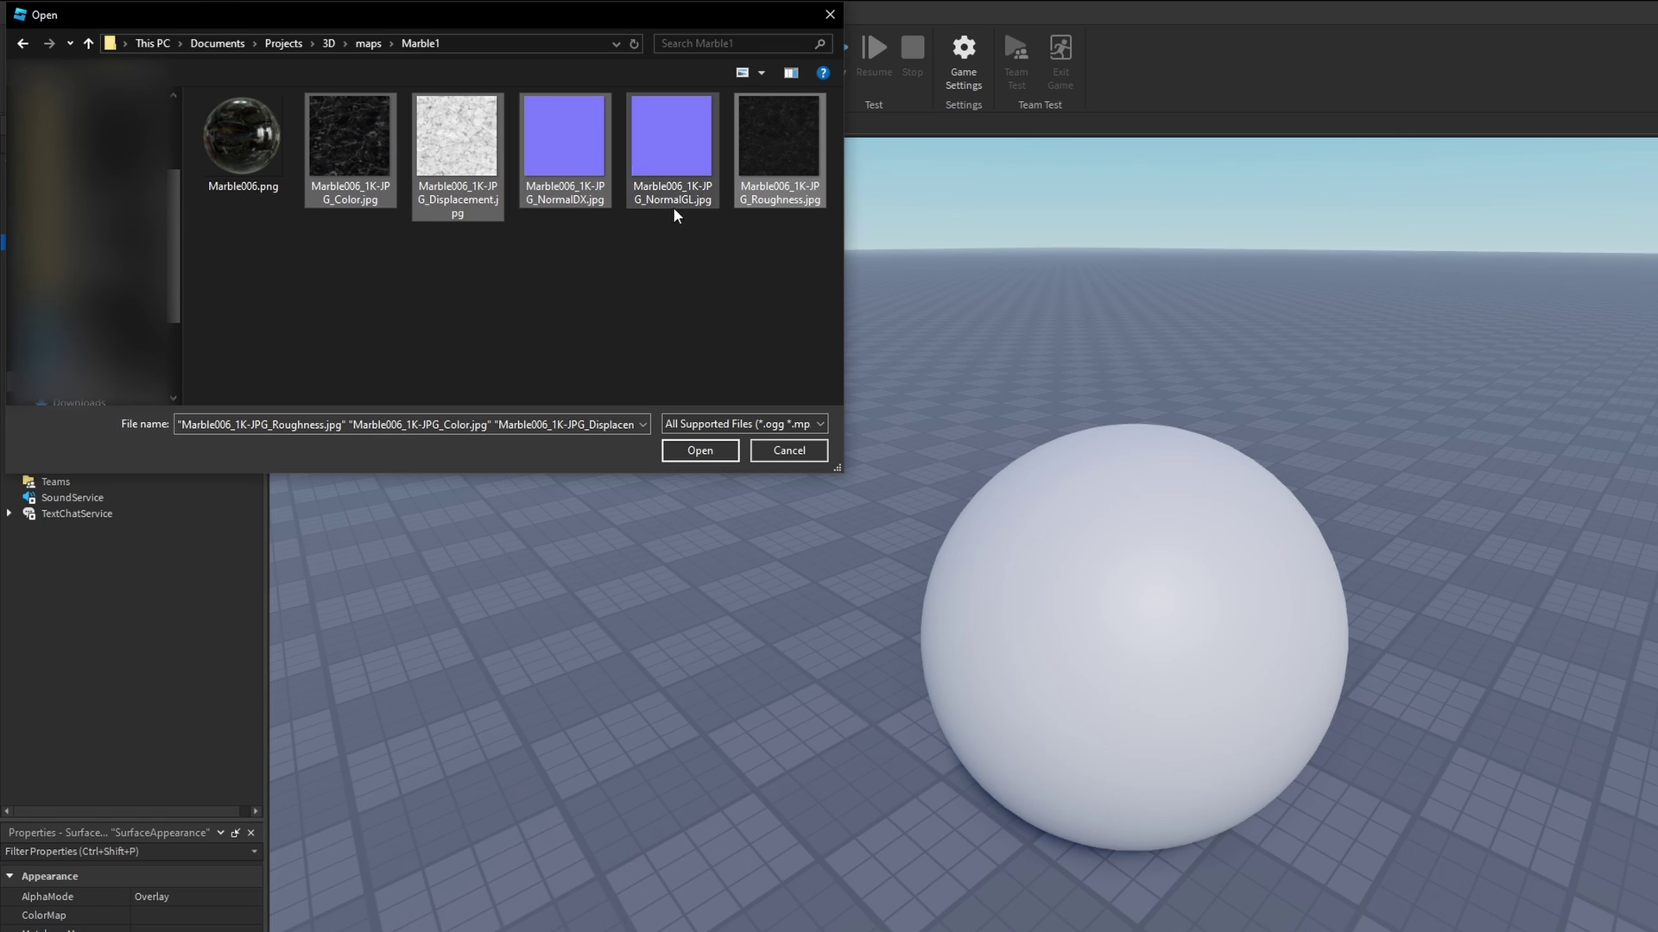
pyautogui.click(687, 456)
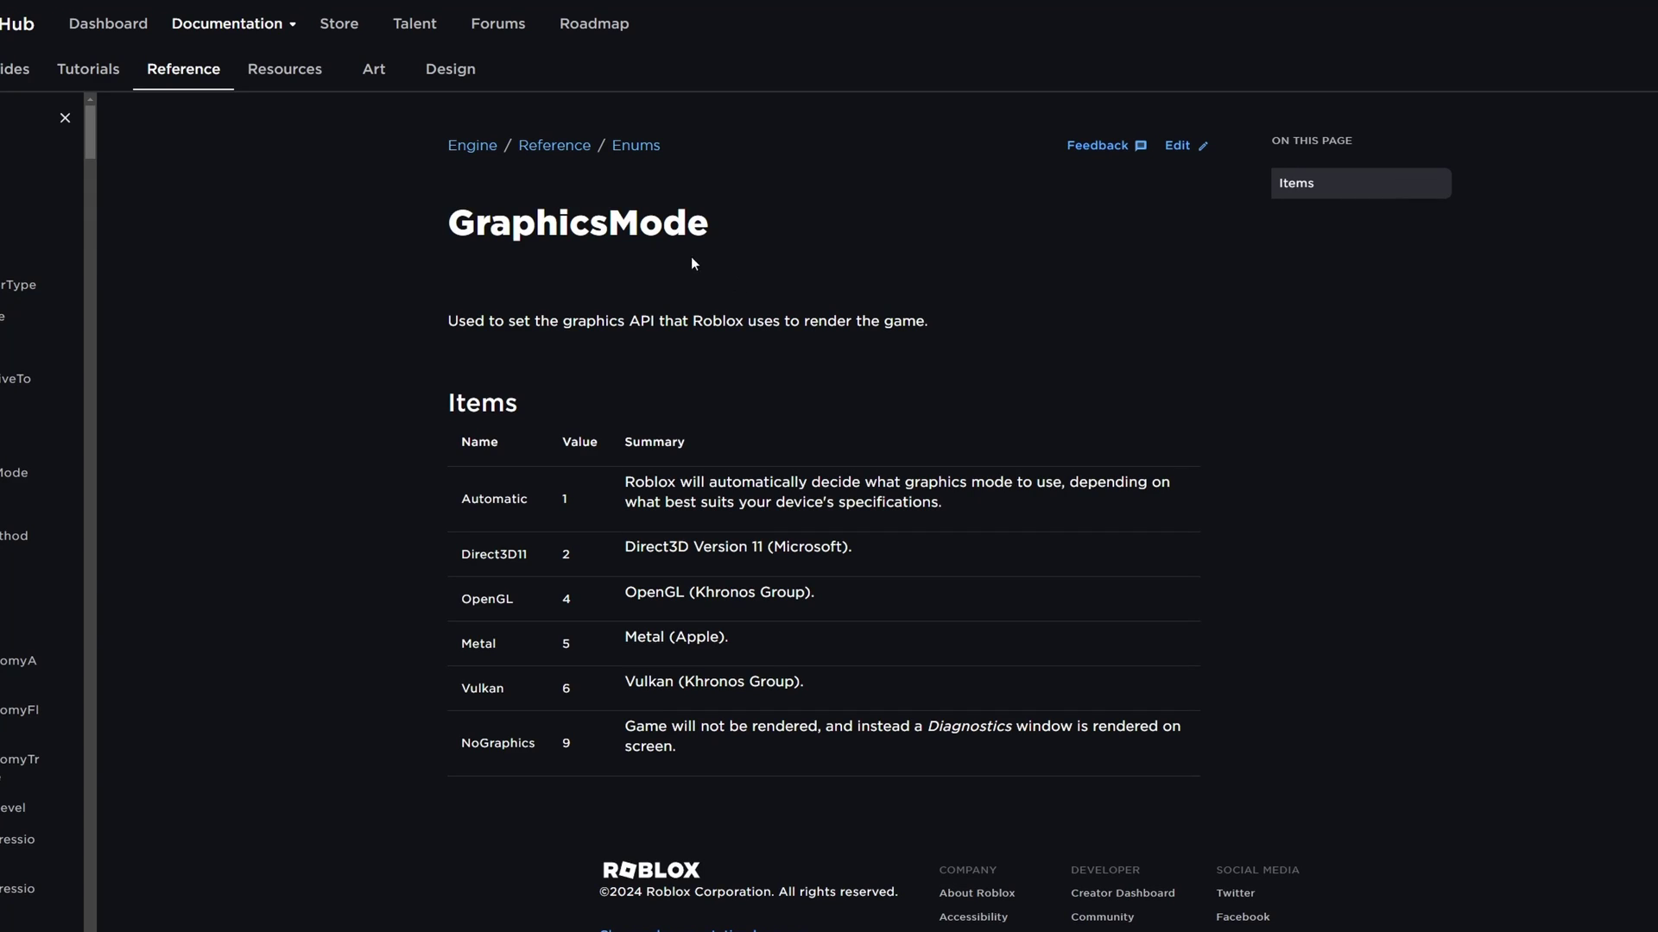
# - Read the GraphicsMode enum reference page to check which graphics APIs Roblox uses for rendering
pyautogui.moveTo(712, 227); pyautogui.dragTo(434, 208)
pyautogui.click(563, 282)
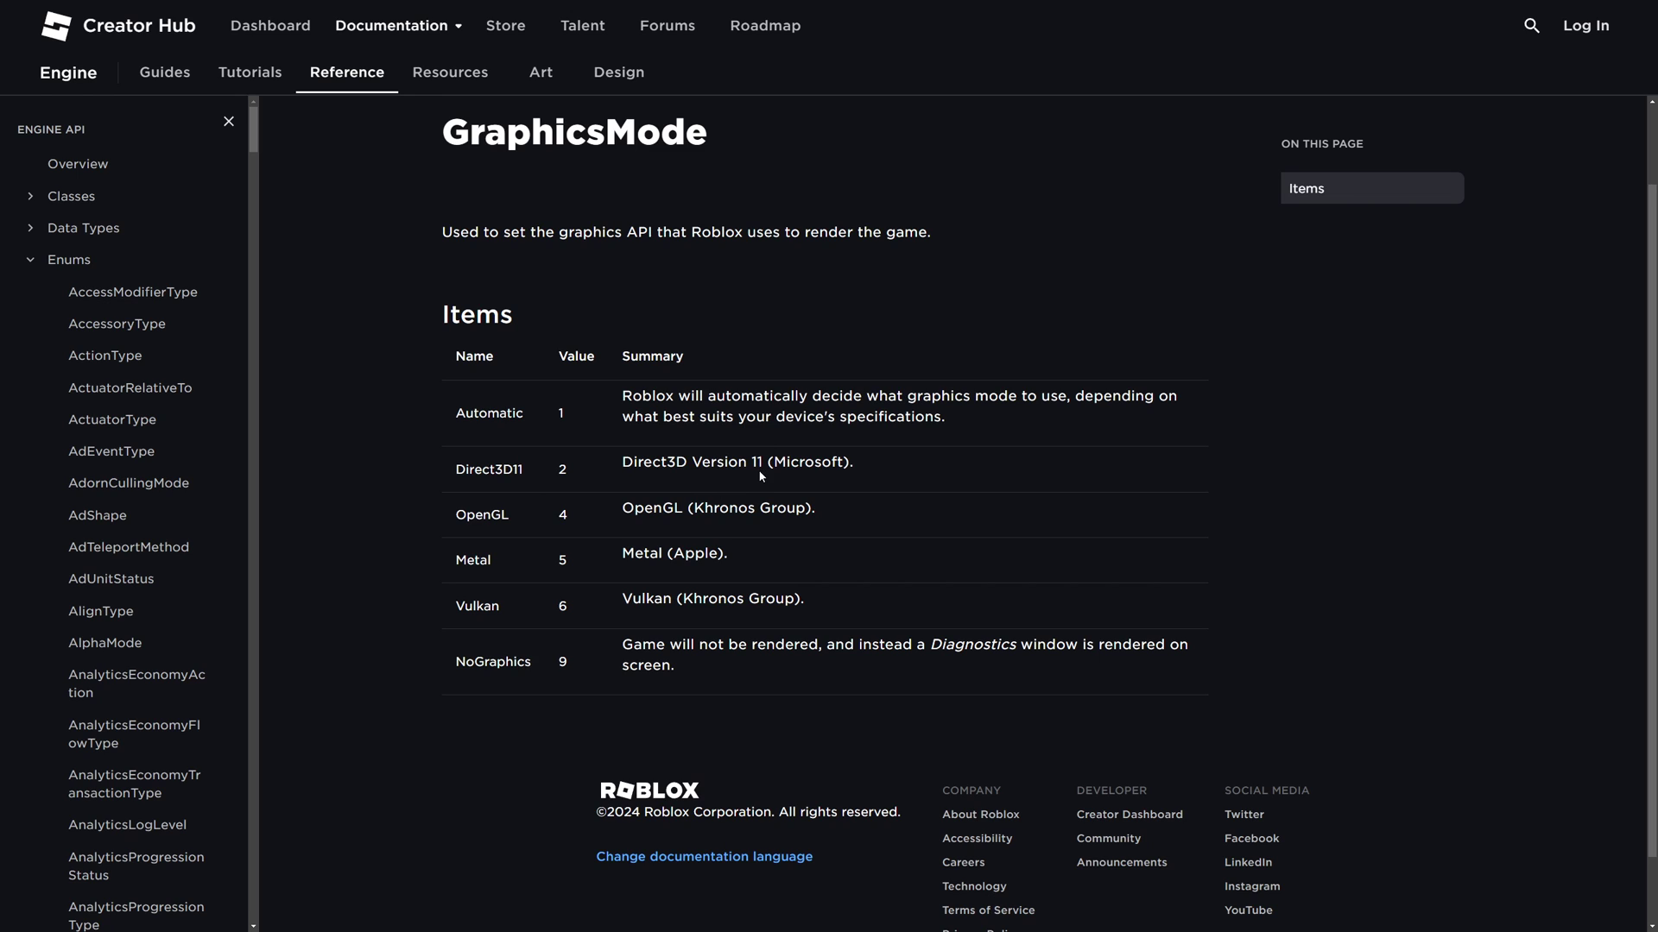
# - Examine the Direct3D11, OpenGL, Metal, Vulkan and NoGraphics entries in the GraphicsMode items table
pyautogui.moveTo(846, 463); pyautogui.dragTo(769, 464)
pyautogui.moveTo(689, 463); pyautogui.dragTo(684, 511)
pyautogui.click(696, 469)
pyautogui.click(710, 515)
pyautogui.moveTo(824, 511); pyautogui.dragTo(643, 511)
pyautogui.click(665, 535)
pyautogui.moveTo(515, 519); pyautogui.dragTo(437, 511)
pyautogui.click(454, 527)
pyautogui.doubleClick(482, 605)
pyautogui.moveTo(673, 600)
pyautogui.mouseDown()
pyautogui.moveTo(622, 600)
pyautogui.moveTo(652, 618)
pyautogui.mouseUp()
pyautogui.click(635, 611)
pyautogui.click(646, 605)
pyautogui.moveTo(510, 558); pyautogui.dragTo(437, 557)
pyautogui.click(523, 574)
pyautogui.doubleClick(523, 662)
pyautogui.click(537, 674)
pyautogui.moveTo(887, 472); pyautogui.dragTo(661, 466)
pyautogui.moveTo(822, 510); pyautogui.dragTo(628, 509)
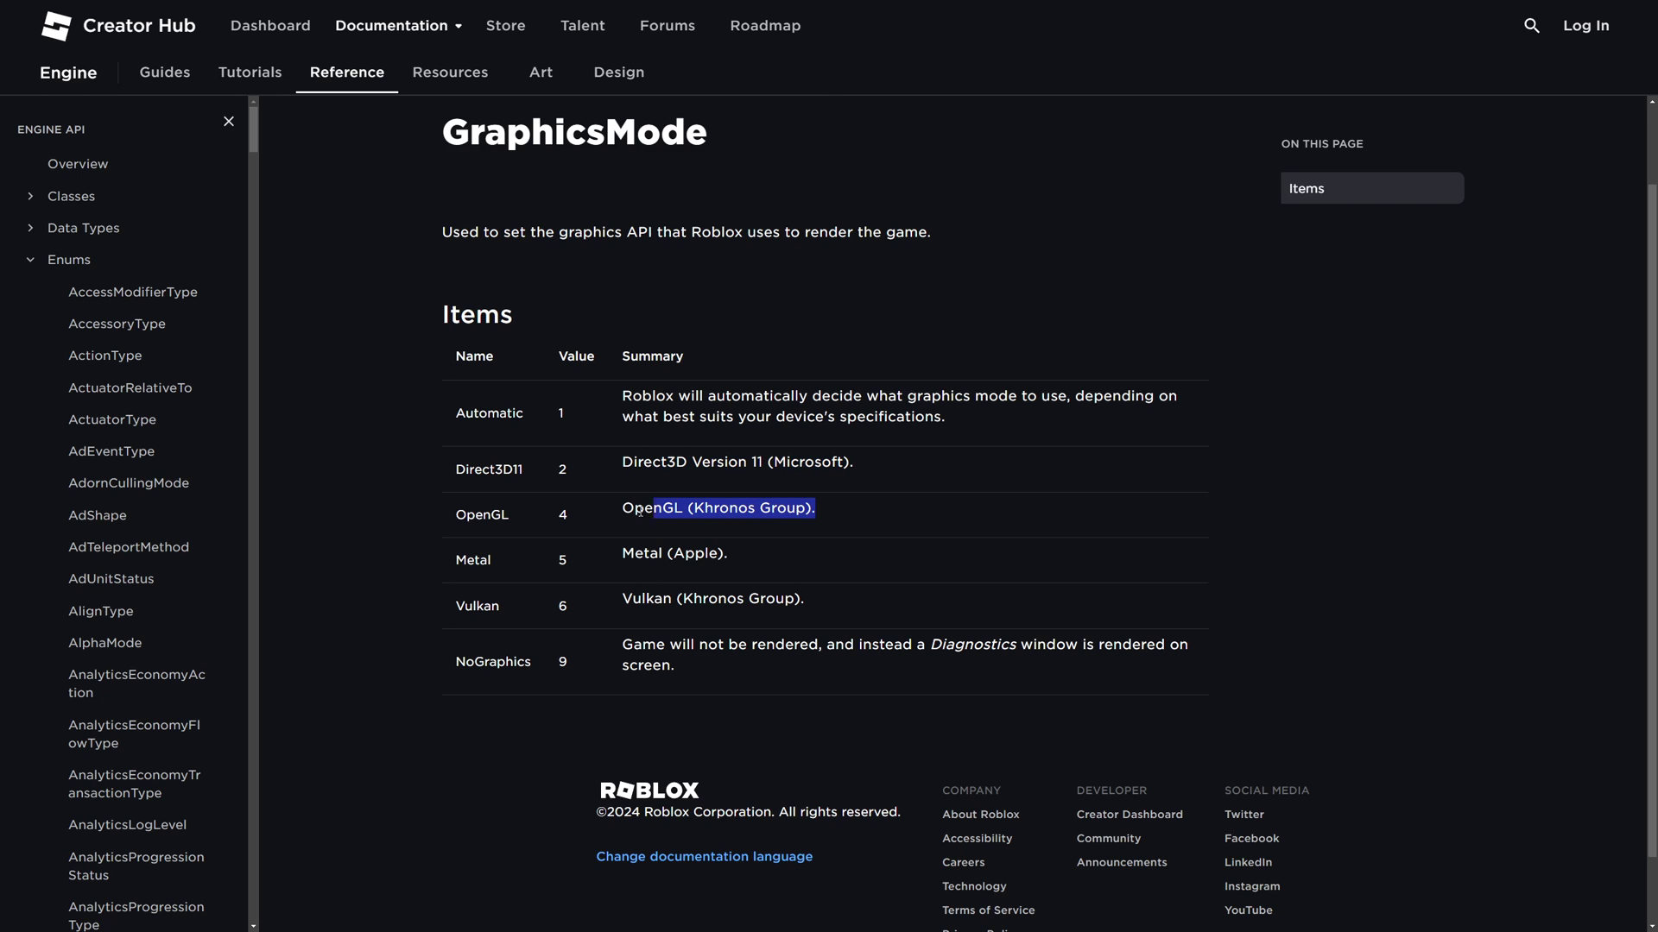
pyautogui.click(708, 518)
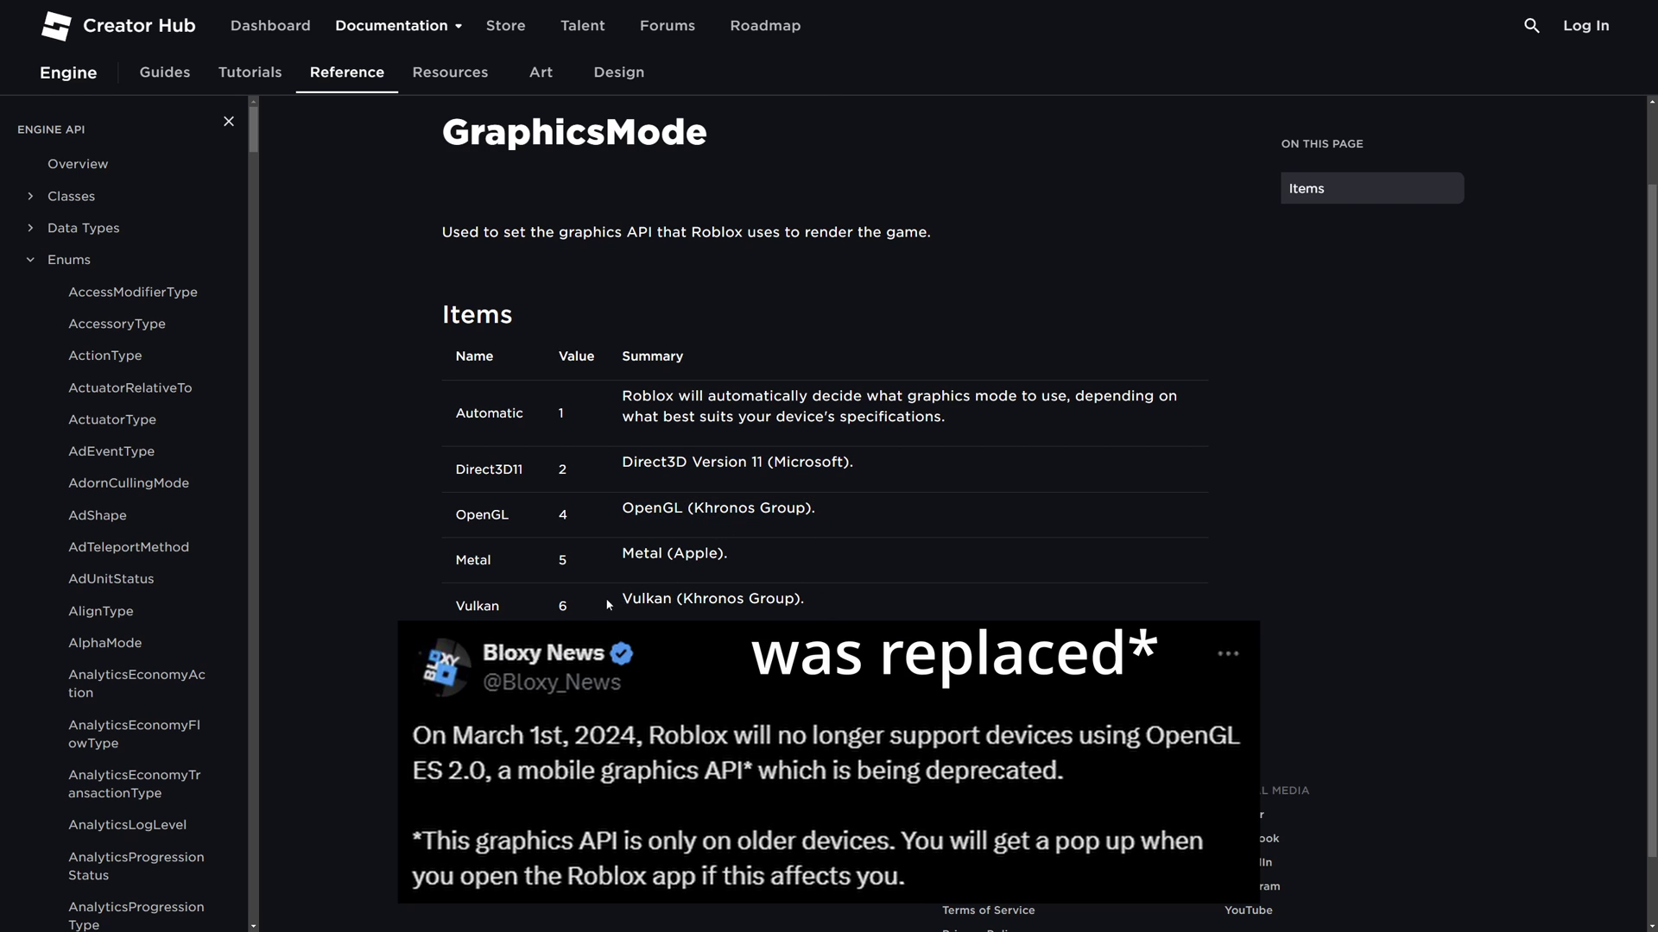
pyautogui.moveTo(503, 606); pyautogui.dragTo(442, 602)
pyautogui.moveTo(727, 555); pyautogui.dragTo(728, 598)
pyautogui.click(734, 621)
pyautogui.click(680, 599)
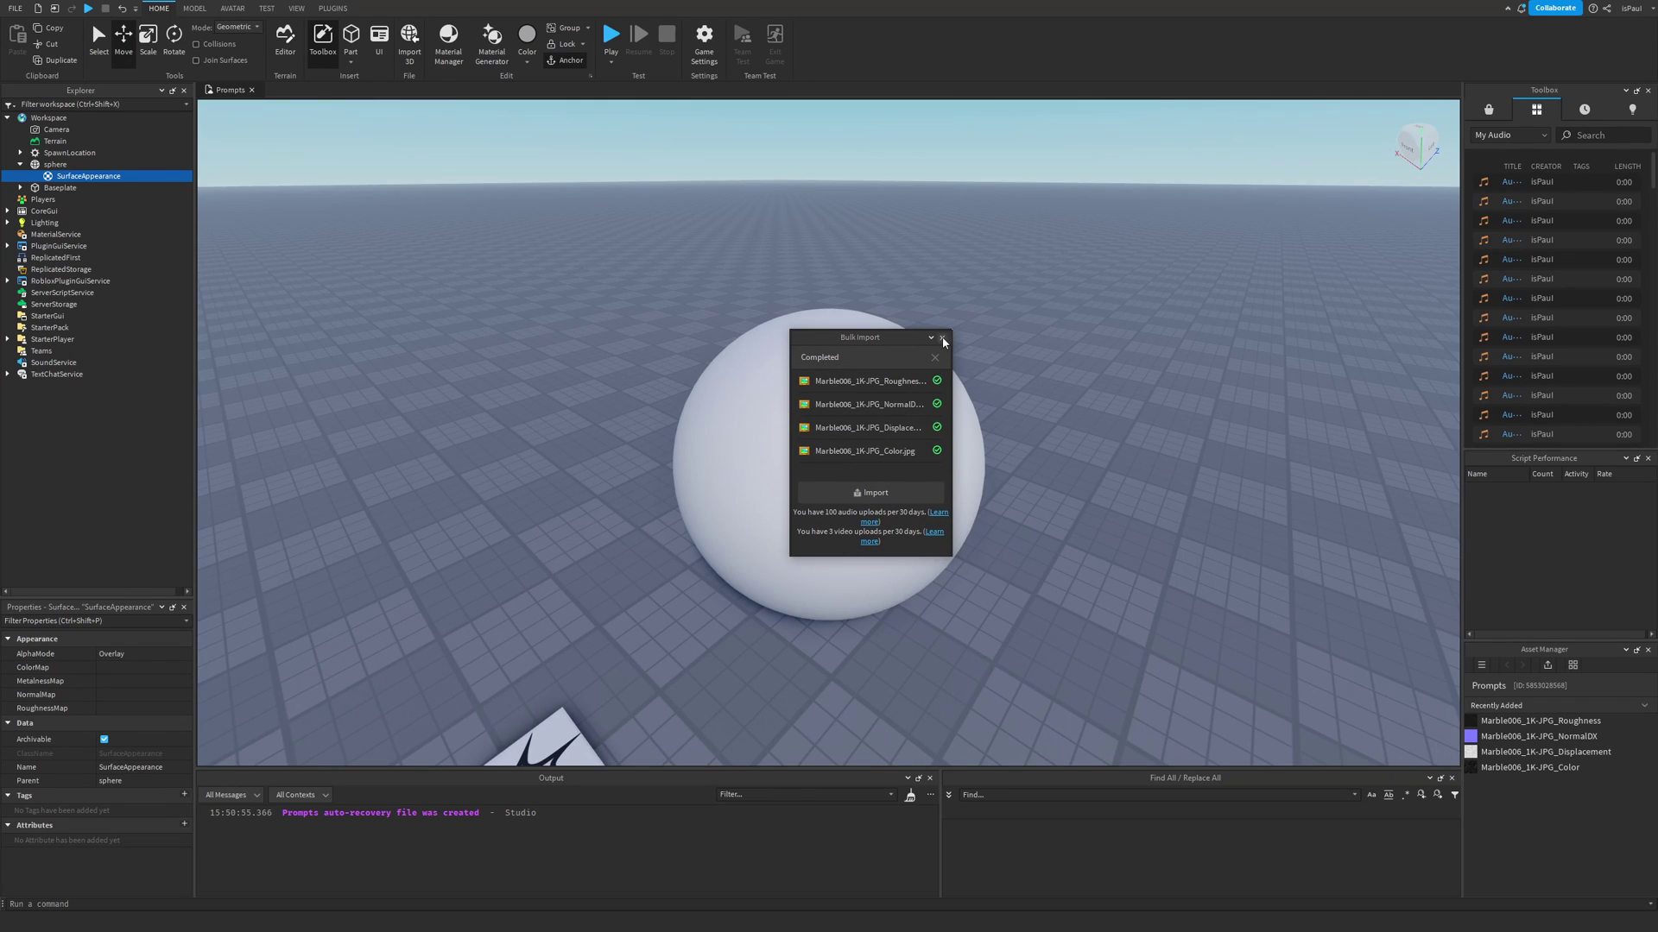
# - Close the completed Bulk Import window and show My Images in the Toolbox
pyautogui.click(943, 339)
pyautogui.click(1518, 139)
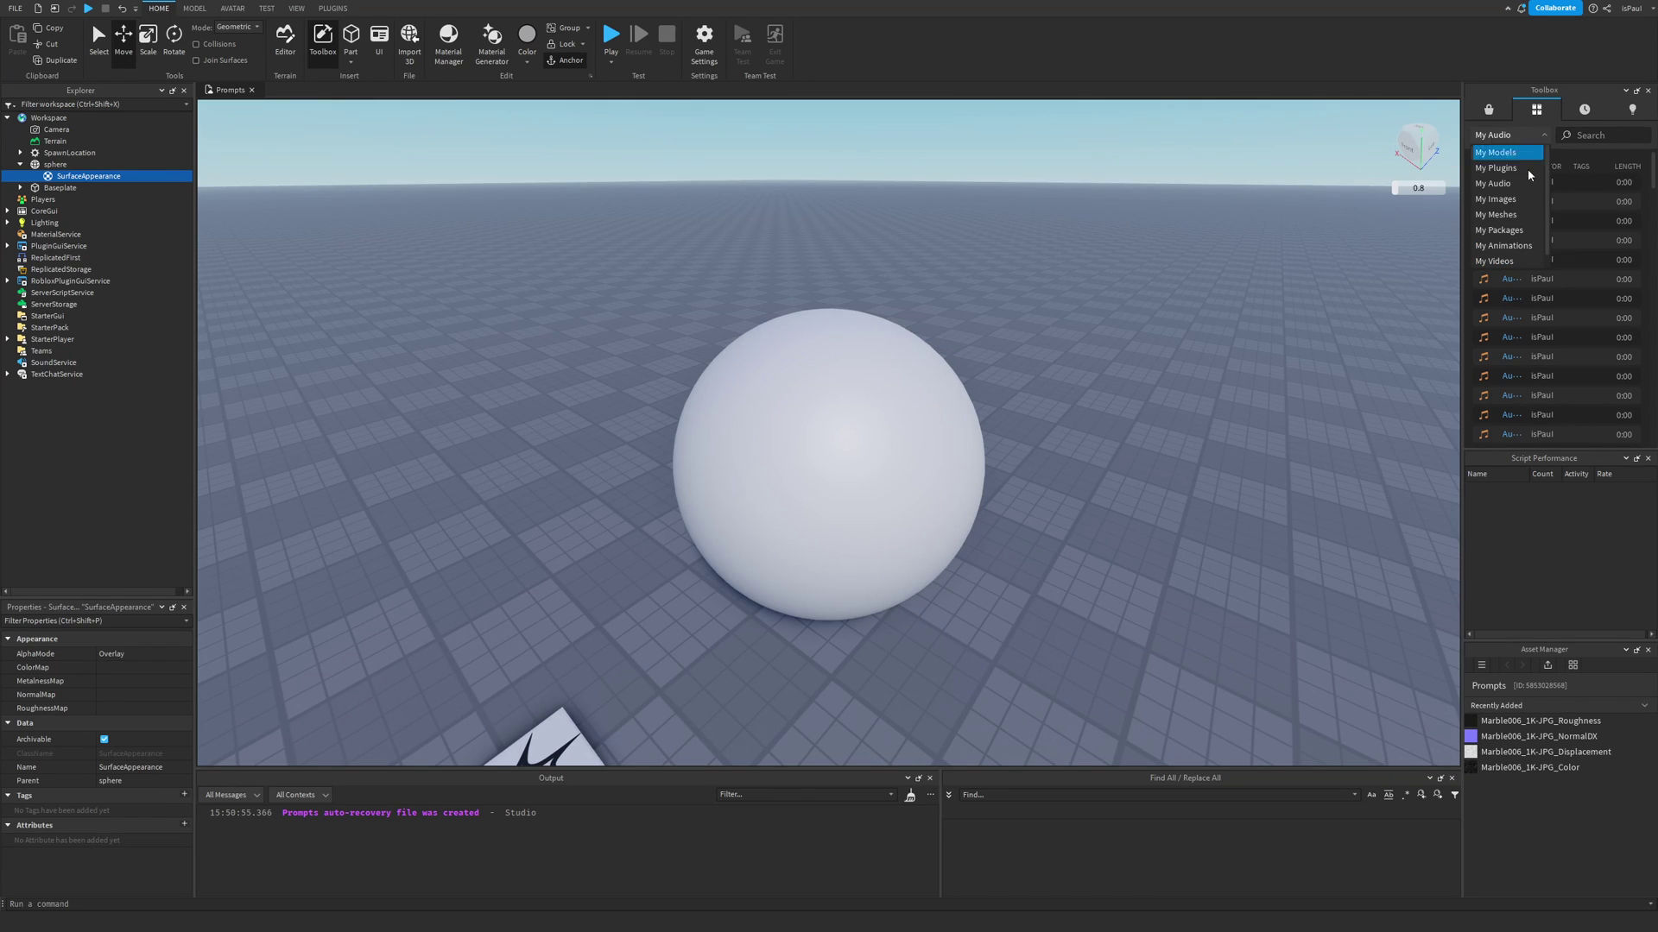
pyautogui.click(1509, 200)
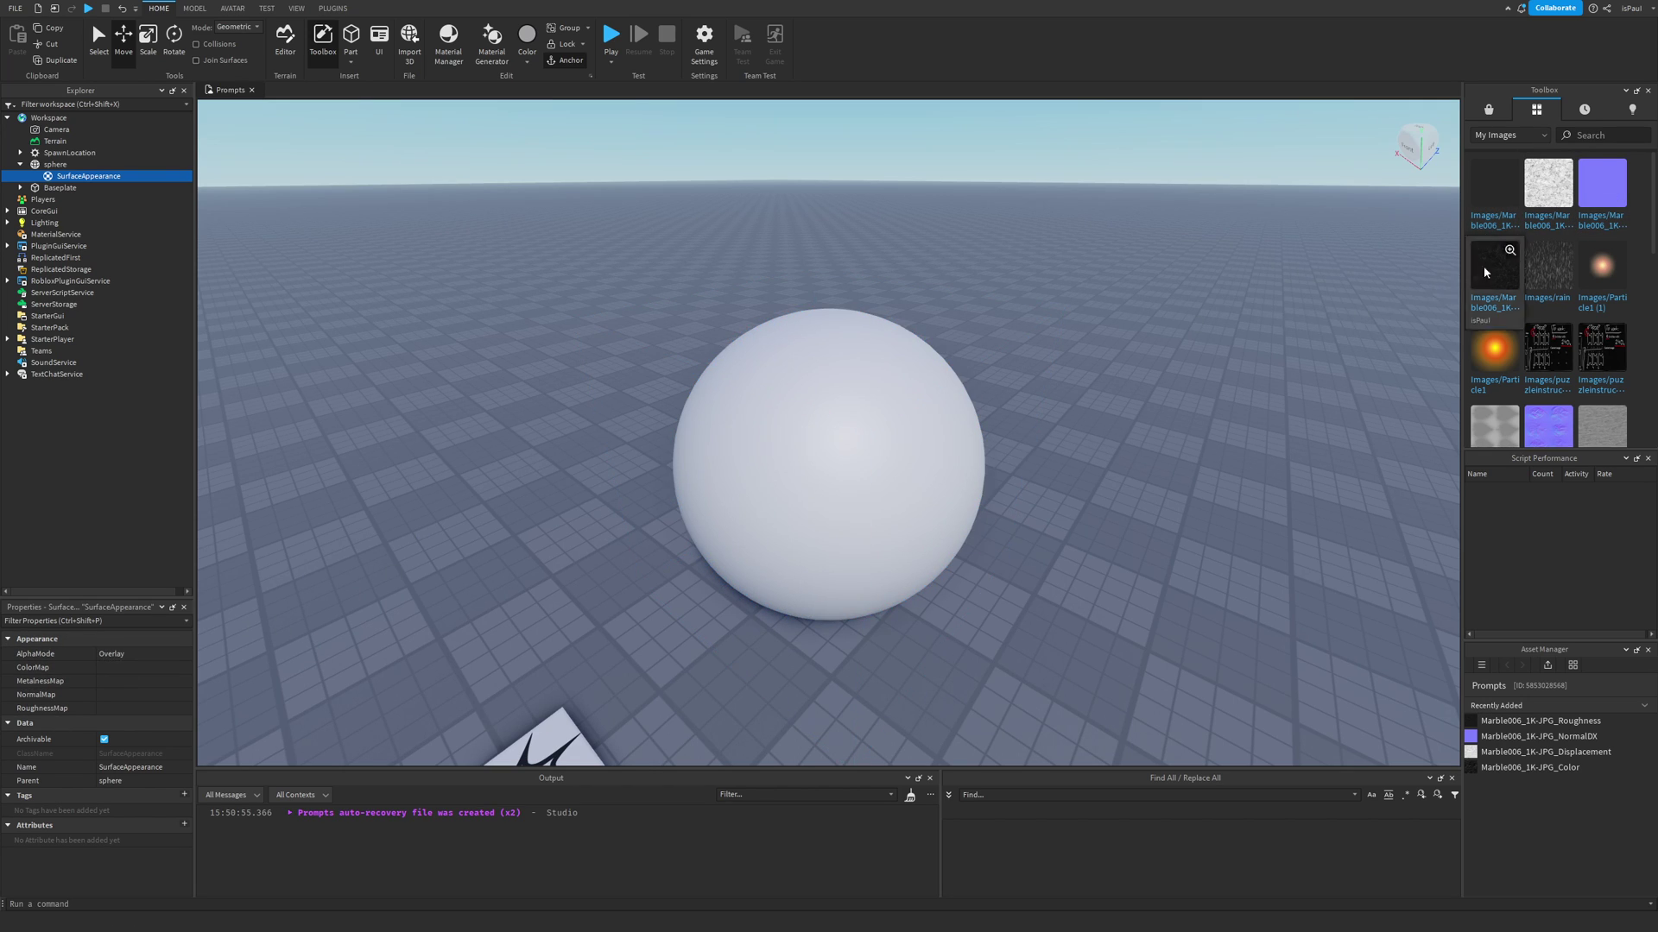
# - Copy the asset ID of the dark Marble006 image below the first row of My Images into the SurfaceAppearance's ColorMap
pyautogui.rightClick(1492, 264)
pyautogui.click(1510, 289)
pyautogui.click(131, 668)
pyautogui.hotkey('ctrl', 'v')
pyautogui.press('Return')
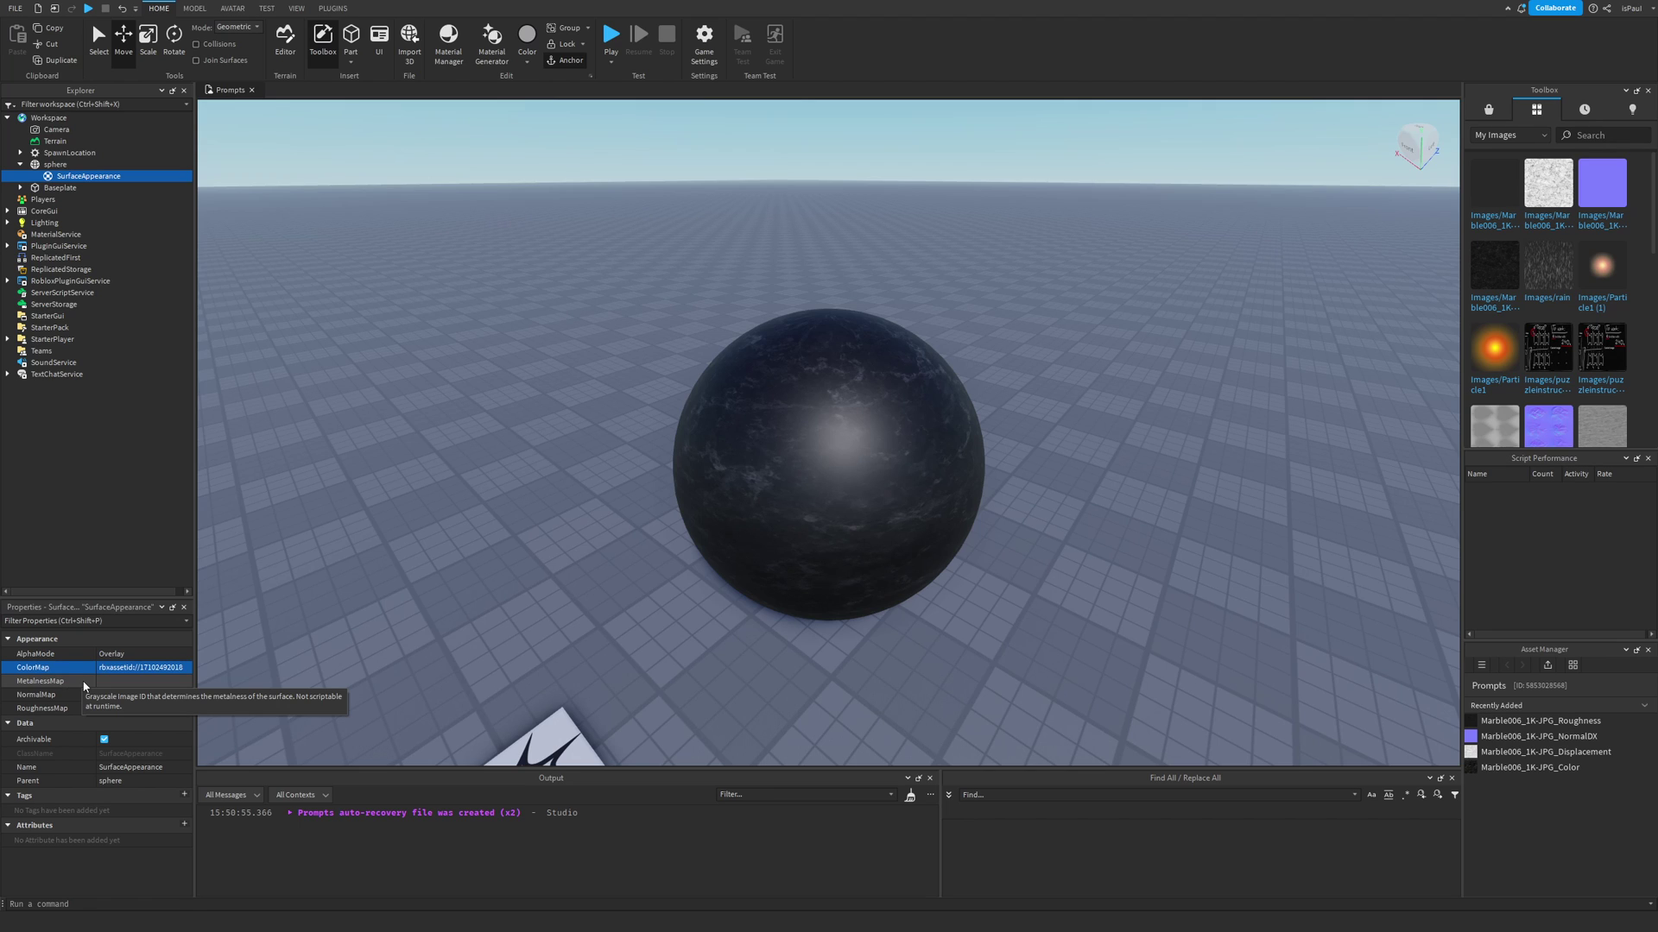
# - Assign Marble006_1K-JPG_NormalDX to the SurfaceAppearance's NormalMap and Marble006_1K-JPG_Roughness to its RoughnessMap
pyautogui.click(135, 681)
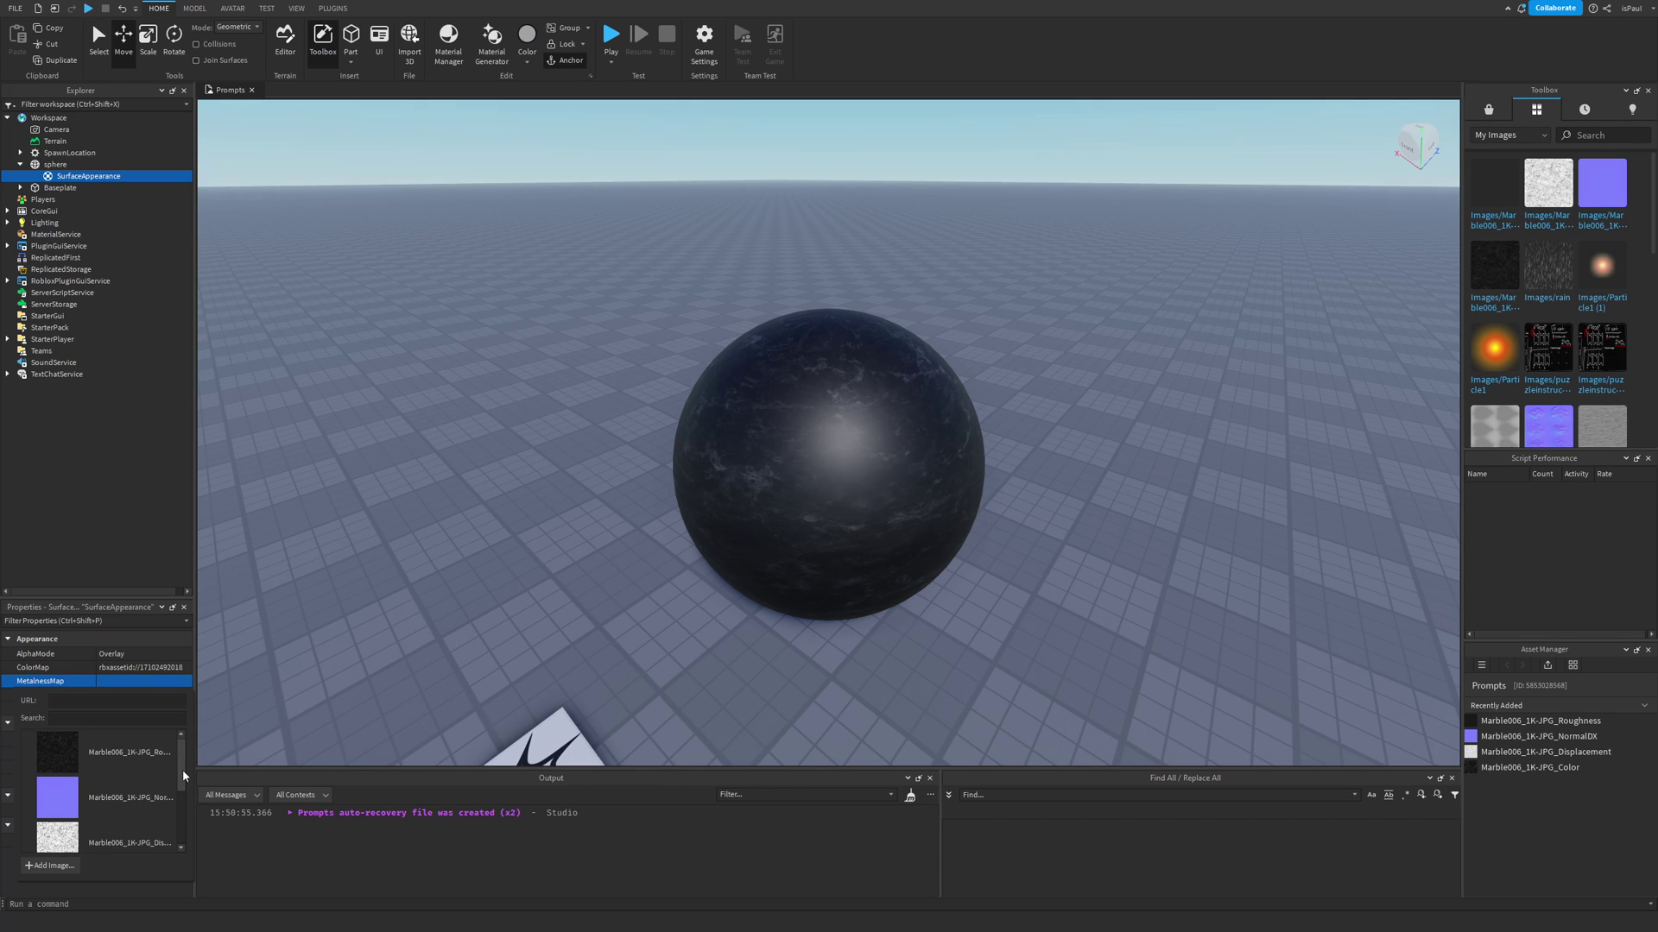
pyautogui.click(122, 694)
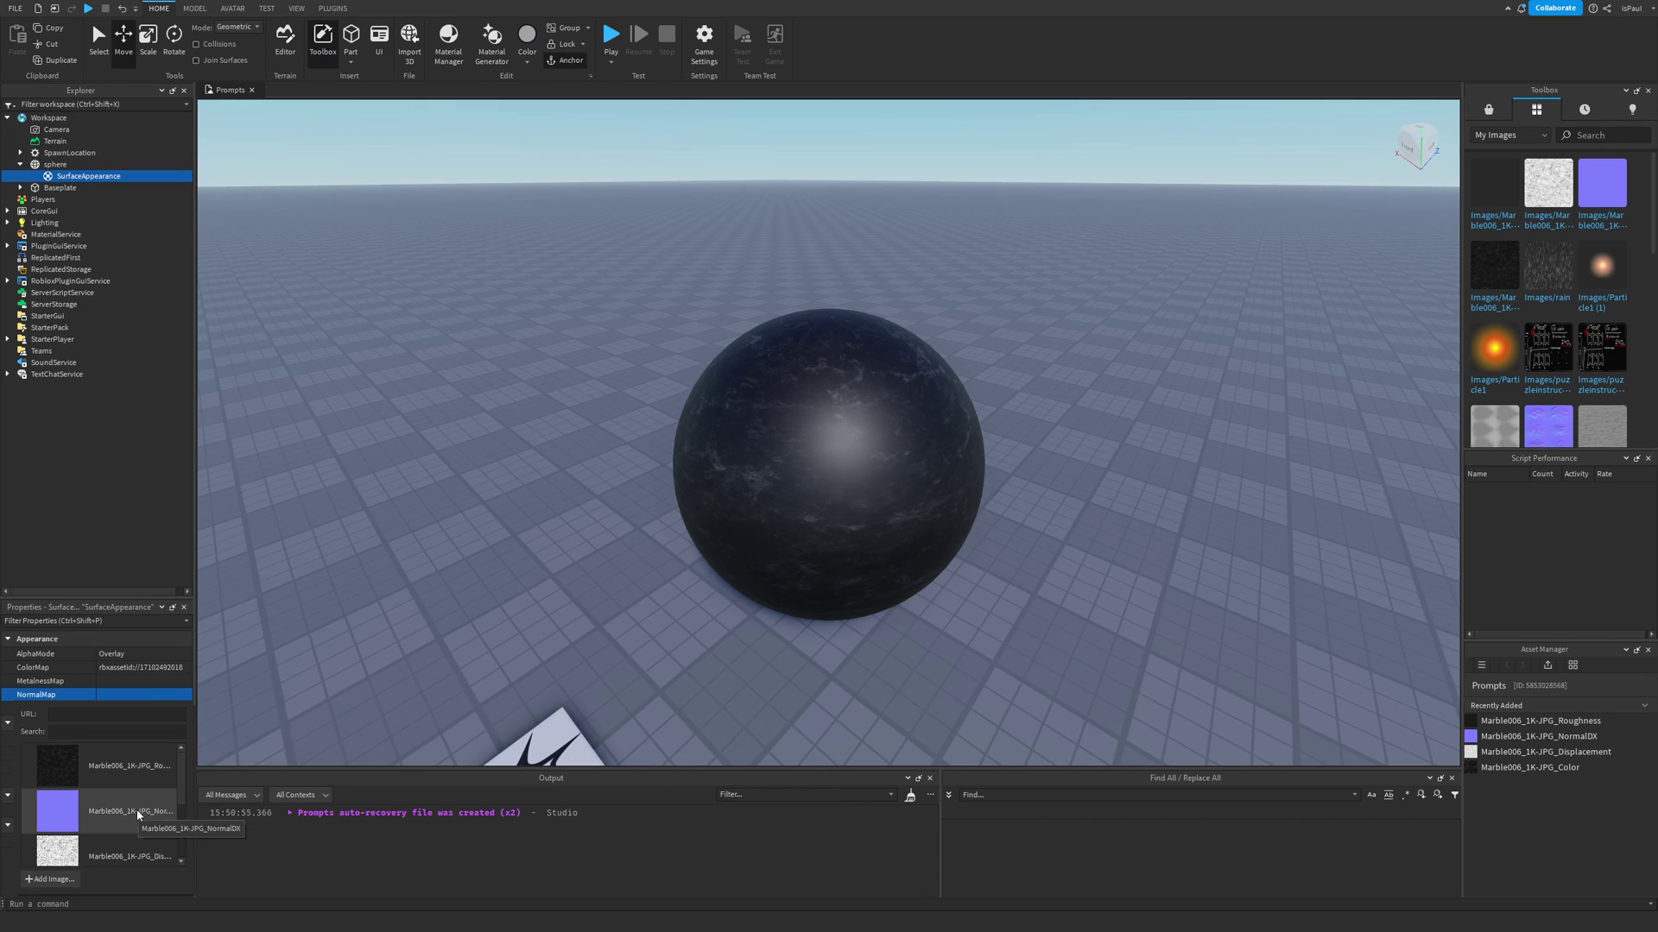
pyautogui.click(137, 810)
pyautogui.click(132, 708)
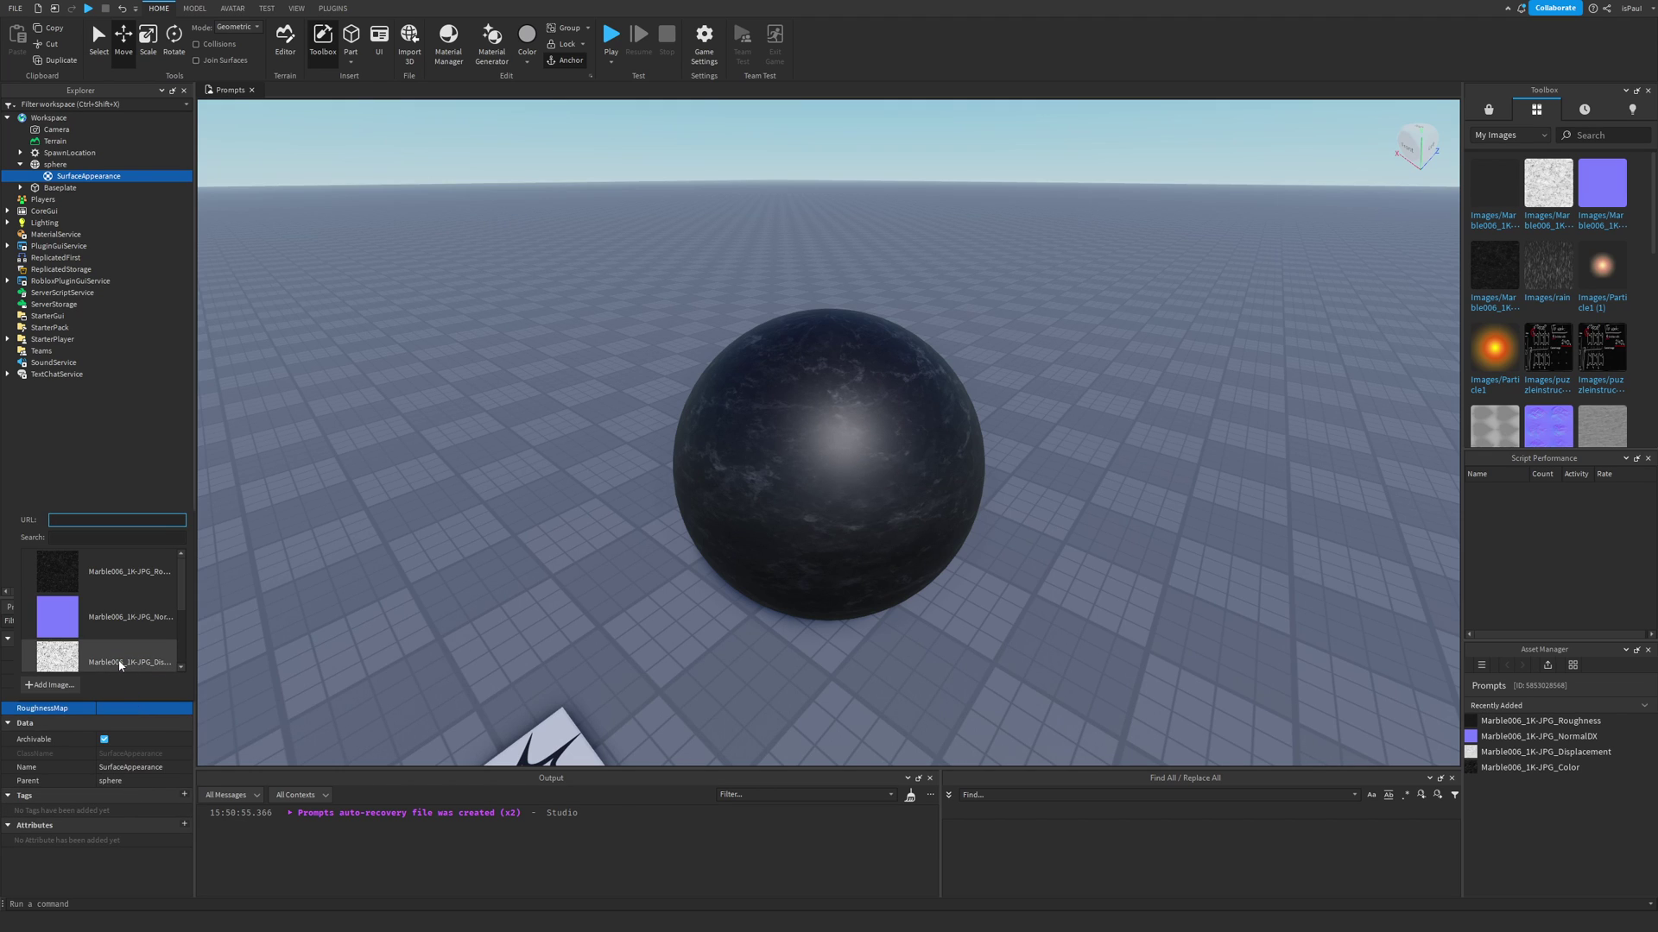
pyautogui.scroll(-2, 130, 639)
pyautogui.scroll(2, 132, 634)
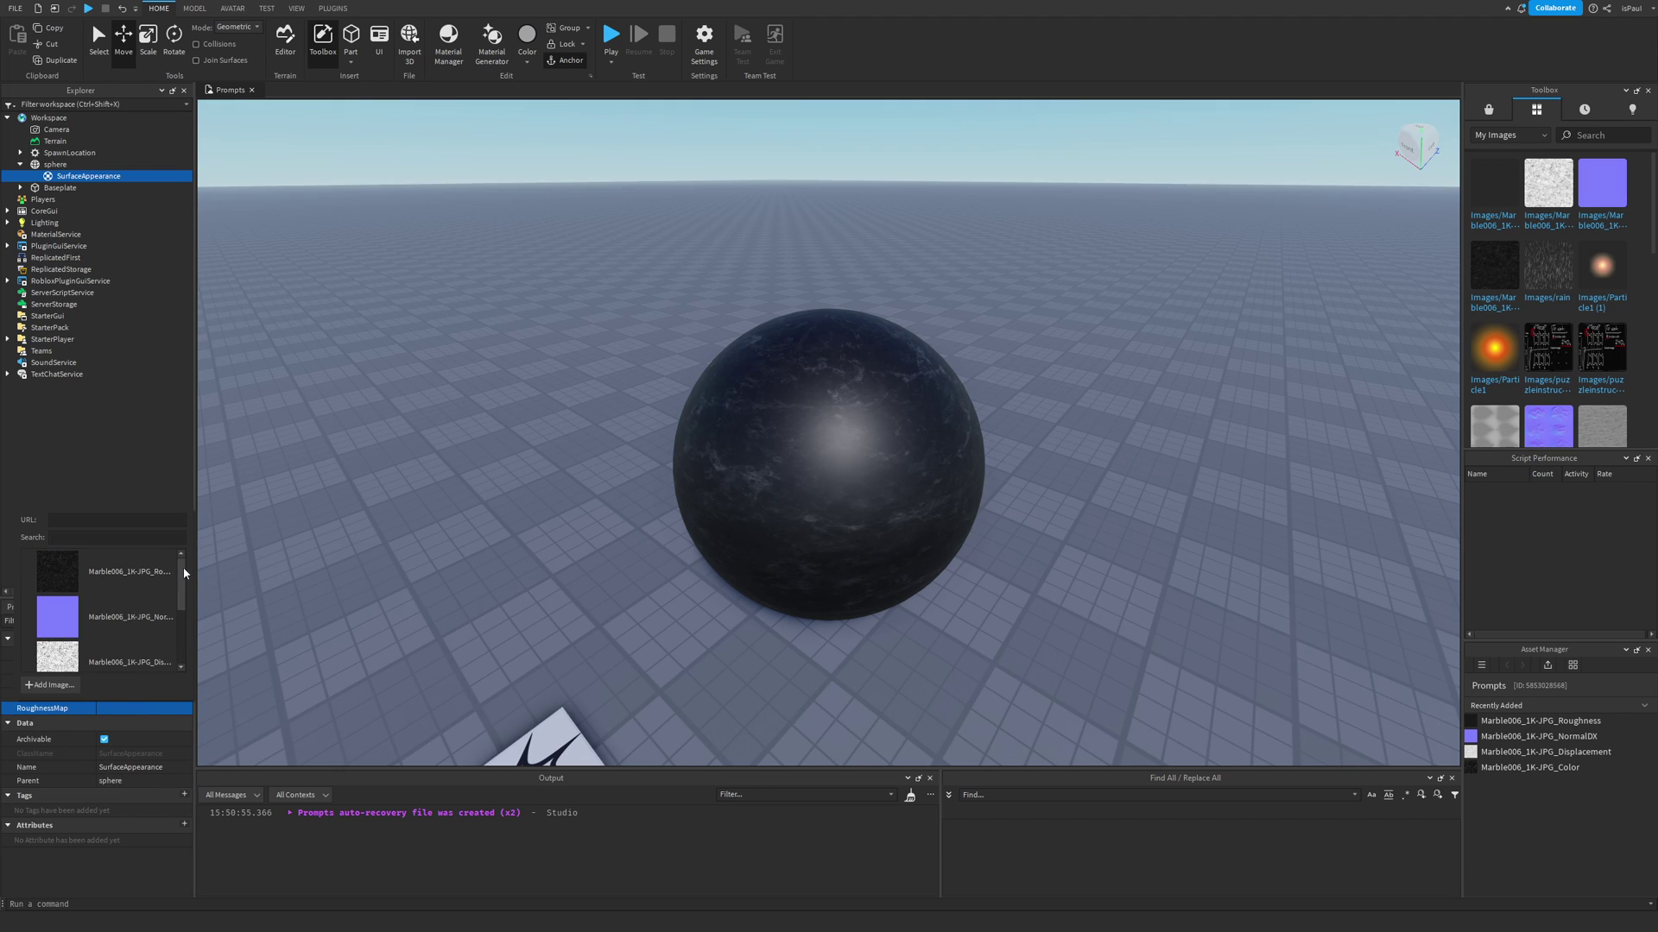
pyautogui.click(159, 577)
# - Replace the SurfaceAppearance's ColorMap with the Marble006_1K-JPG_Color image
pyautogui.click(138, 668)
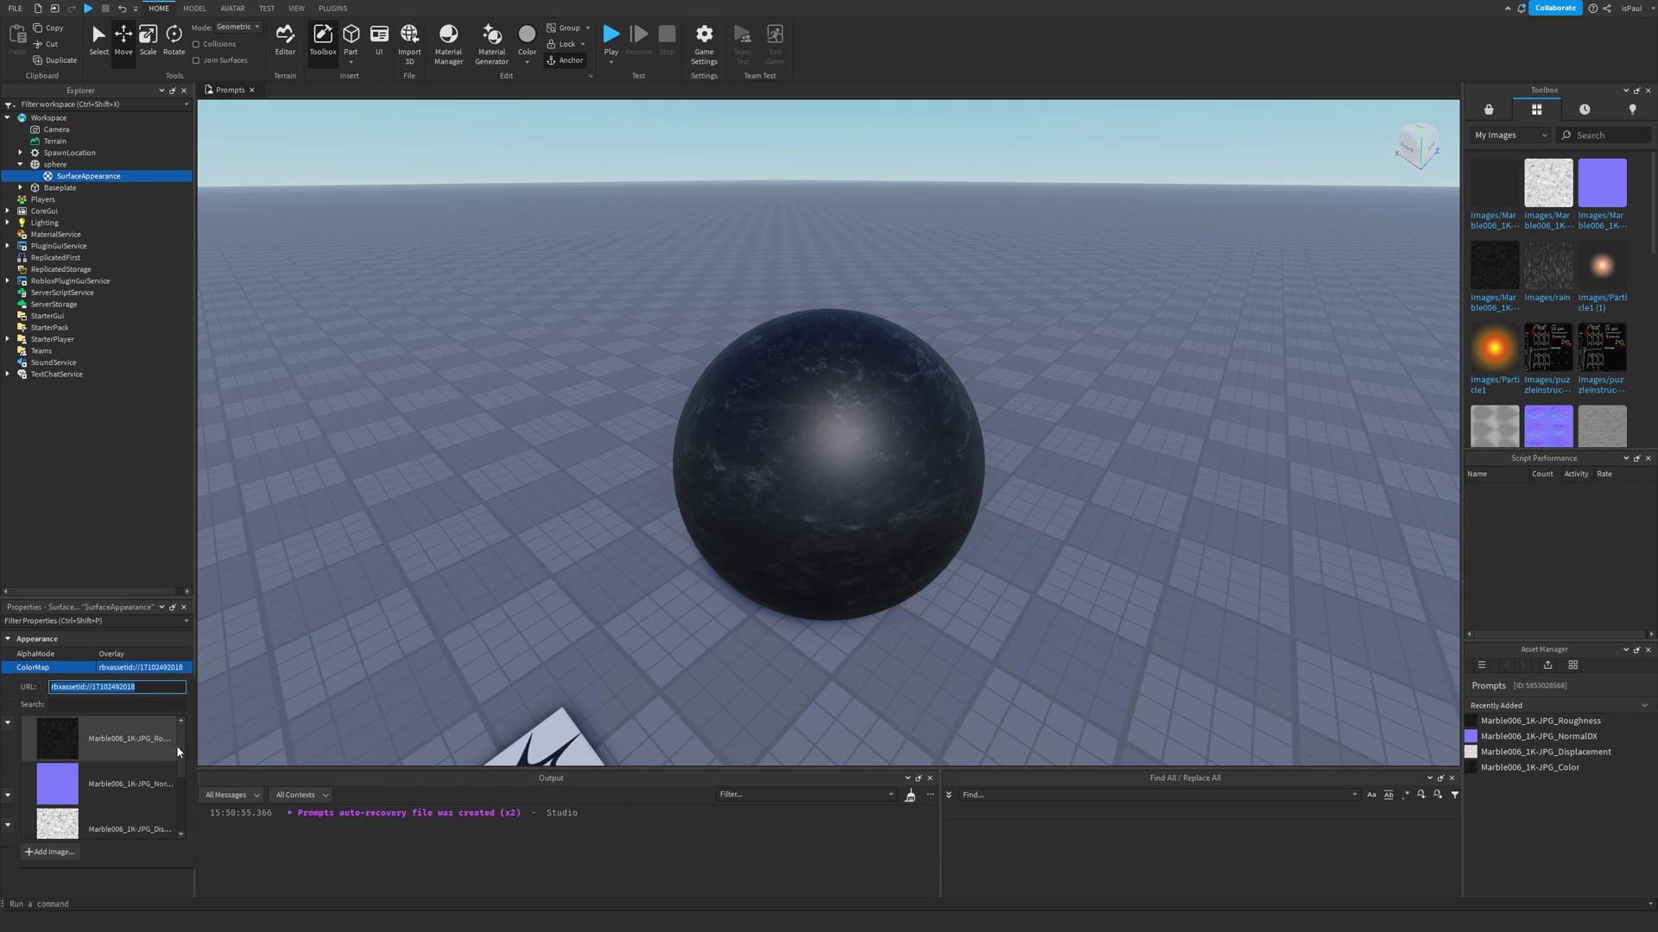
pyautogui.moveTo(178, 744); pyautogui.dragTo(177, 803)
pyautogui.click(104, 784)
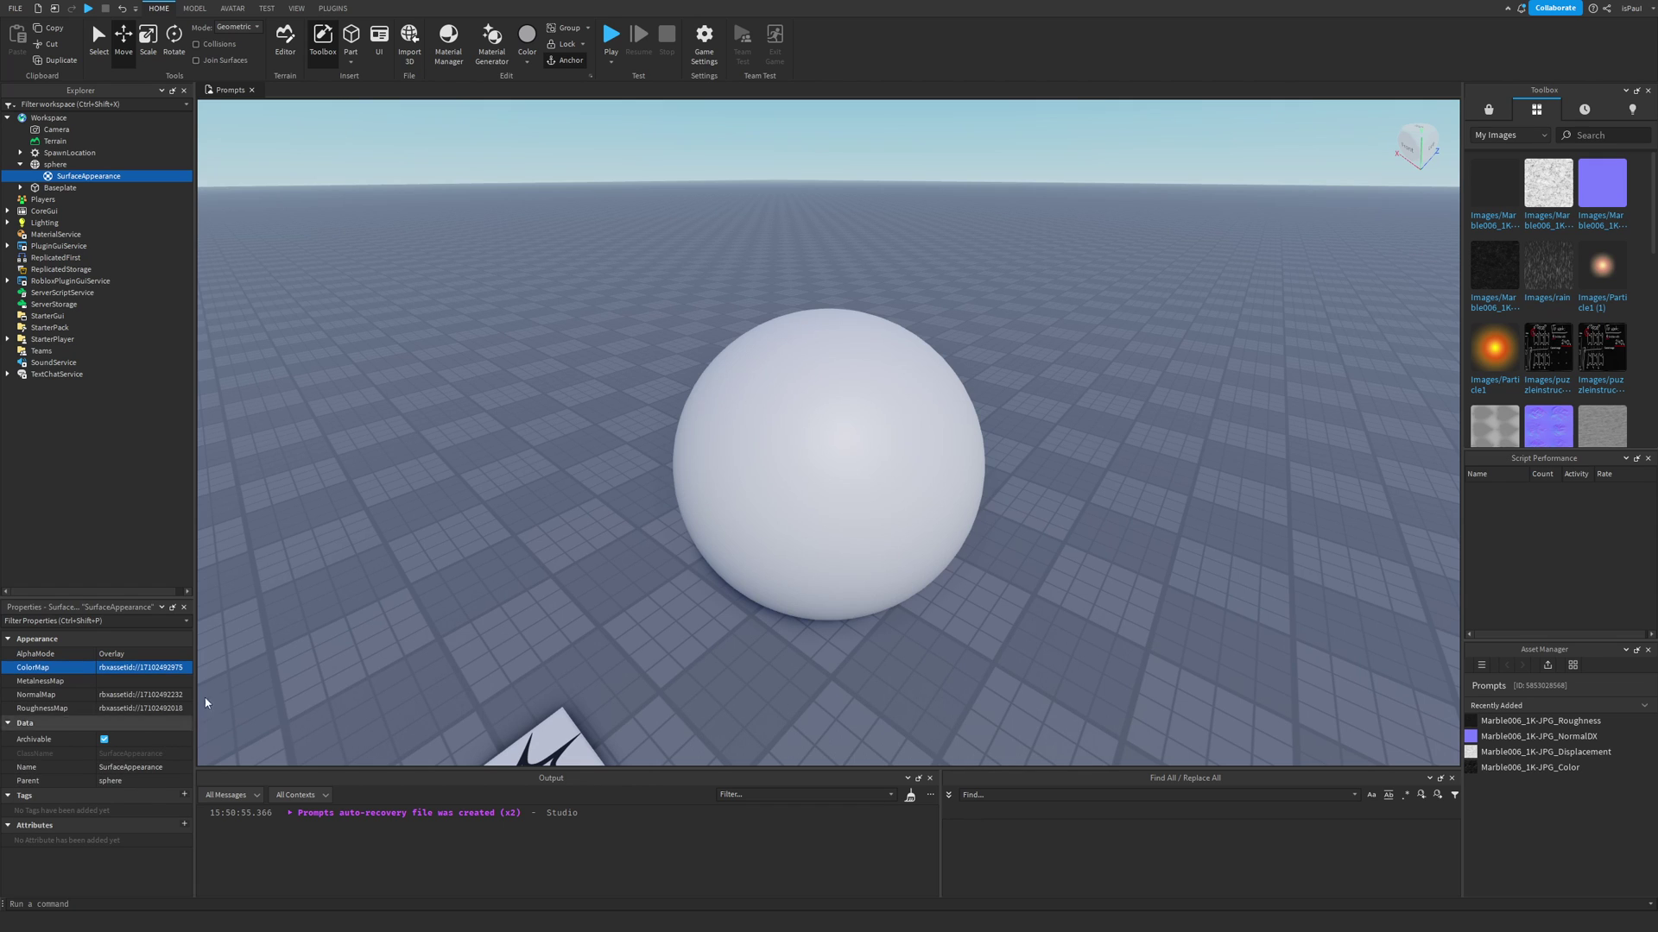
# - Inspect the marble texture and highlights on the sphere from different angles
pyautogui.moveTo(610, 581); pyautogui.dragTo(610, 582, button='right')
pyautogui.moveTo(992, 533); pyautogui.dragTo(1065, 567, button='right')
pyautogui.press('a')
pyautogui.press('a')
pyautogui.press('w')
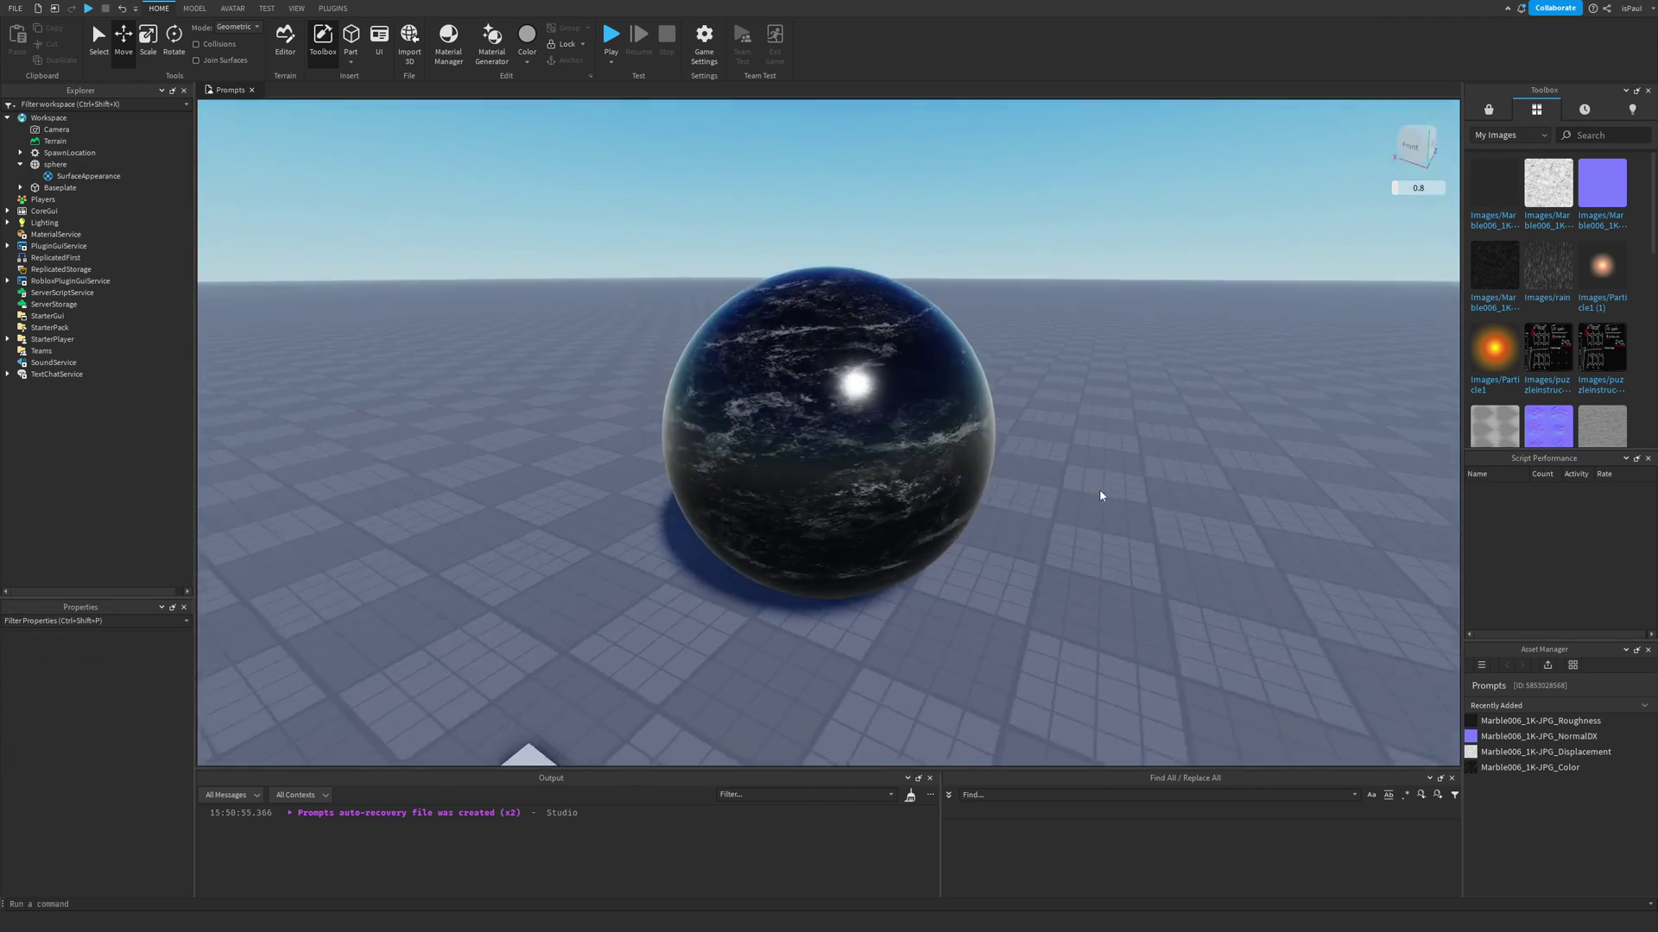
pyautogui.moveTo(1100, 490); pyautogui.dragTo(1100, 491, button='right')
# - Scale the sphere along its vertical axis, undo the resize and deselect it
pyautogui.moveTo(830, 302); pyautogui.dragTo(832, 437)
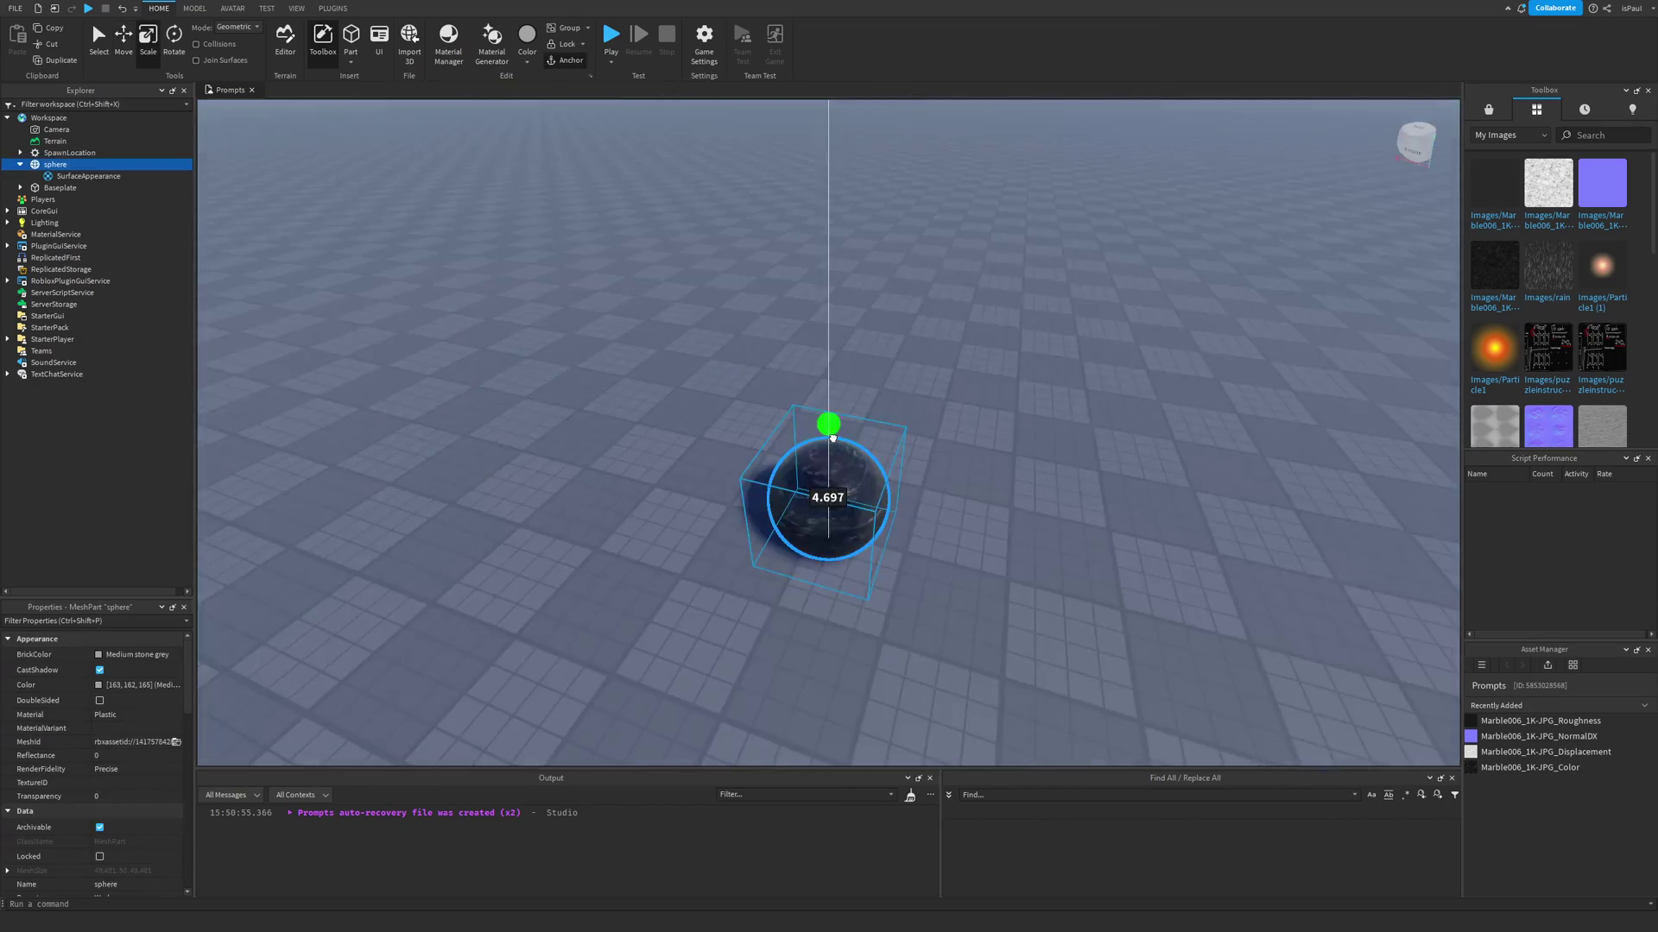
pyautogui.hotkey('ctrl', 'z')
pyautogui.click(1126, 434)
# - Examine the marble mapping around the sphere and up close at its top pole
pyautogui.moveTo(1127, 434); pyautogui.dragTo(1127, 433, button='right')
pyautogui.moveTo(875, 444); pyautogui.dragTo(1092, 448, button='right')
pyautogui.moveTo(755, 604); pyautogui.dragTo(754, 604, button='right')
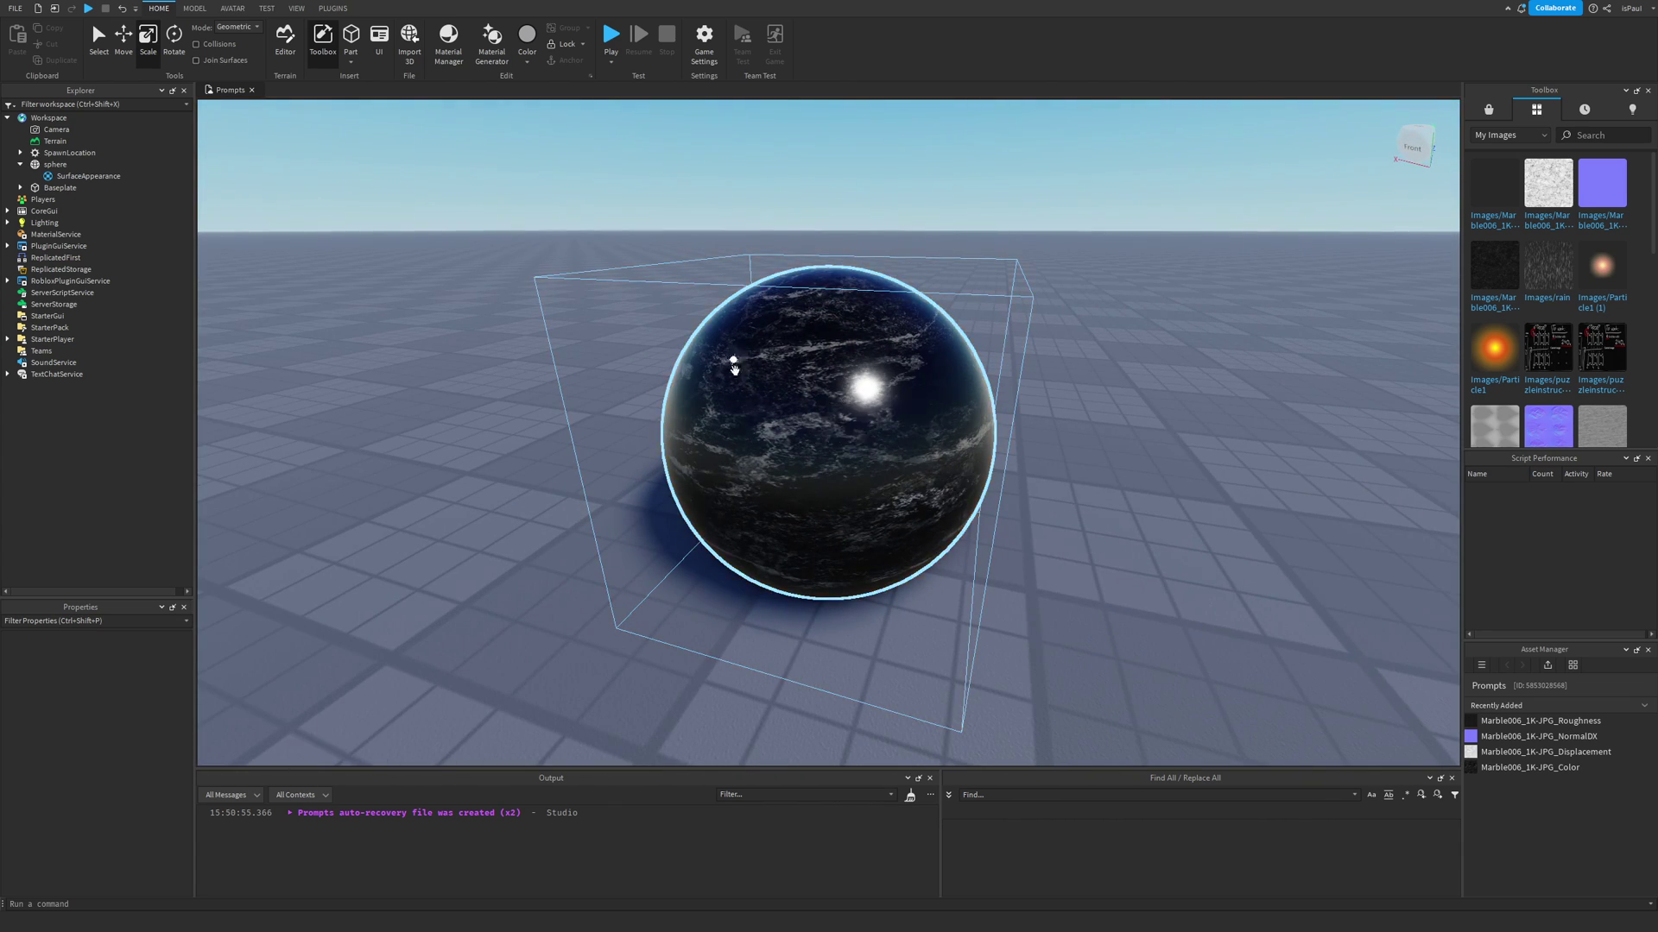
pyautogui.click(1062, 531)
pyautogui.moveTo(1119, 521); pyautogui.dragTo(1119, 521, button='right')
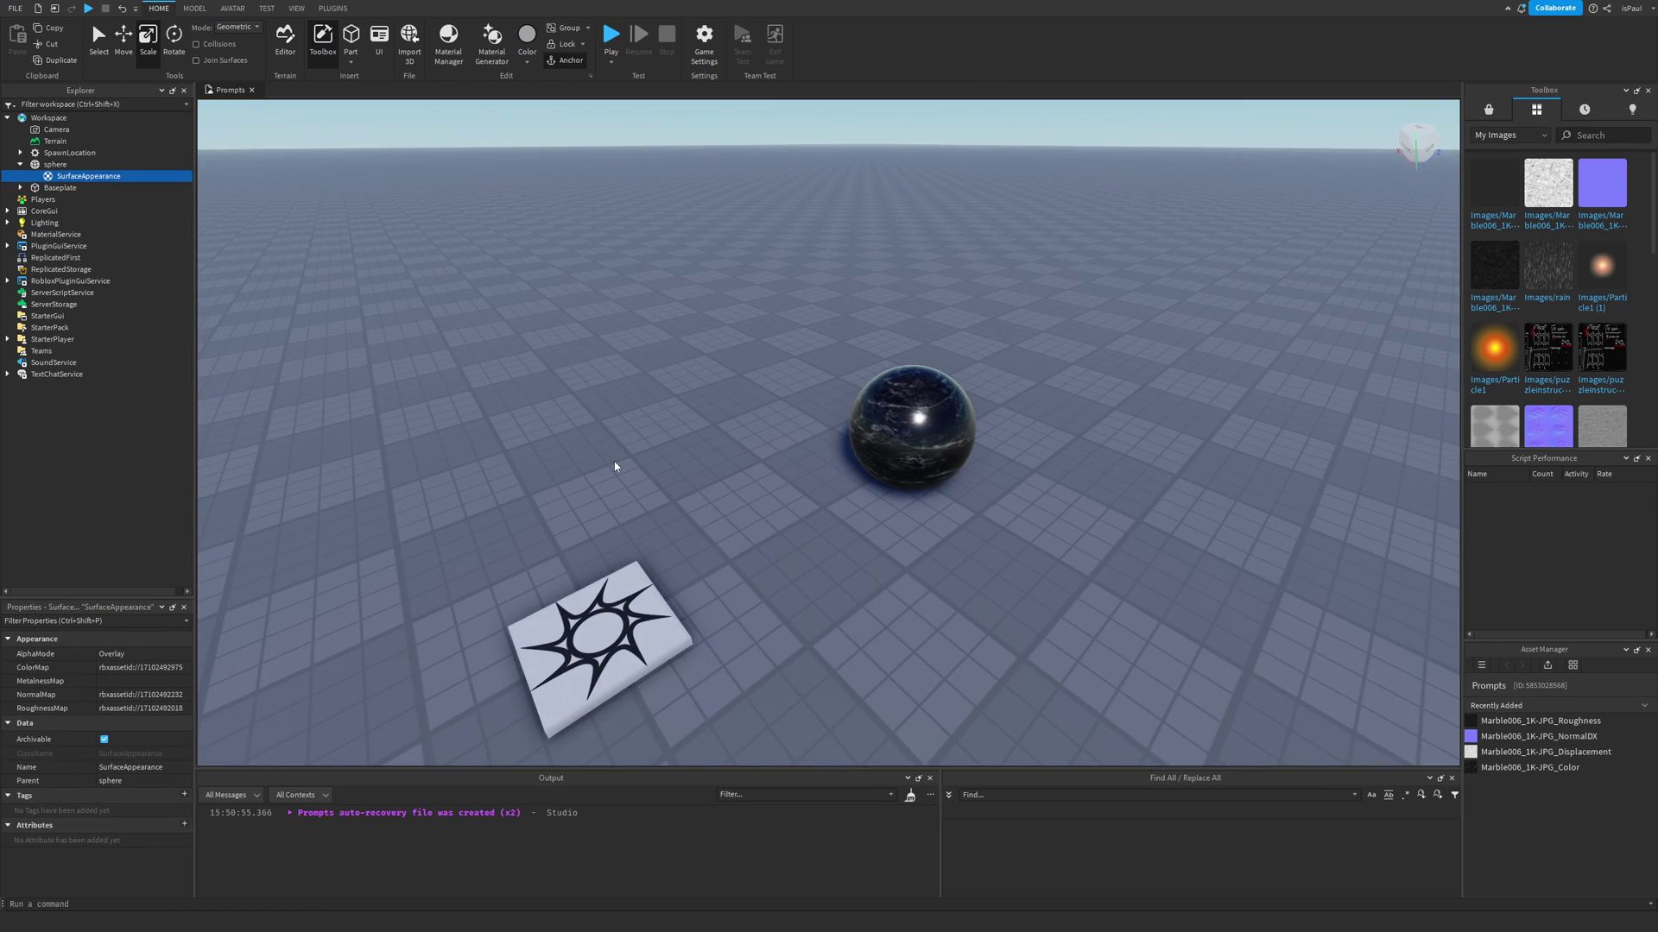
pyautogui.click(912, 382)
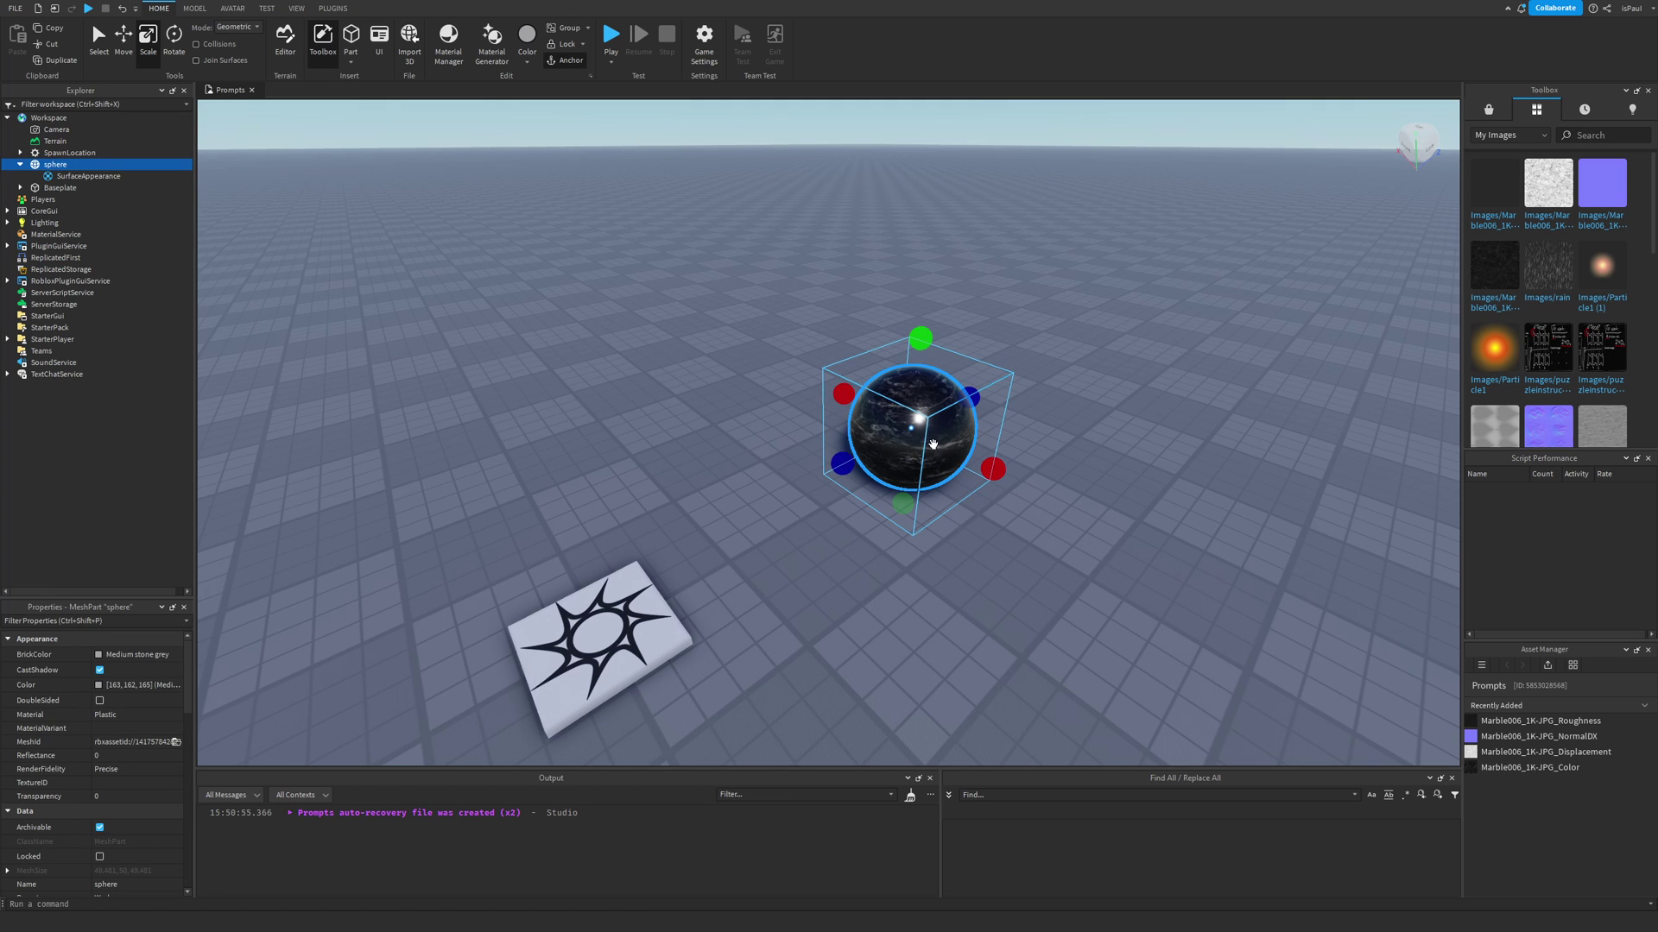
pyautogui.press('f')
pyautogui.click(1202, 429)
pyautogui.click(927, 399)
pyautogui.moveTo(1040, 355); pyautogui.dragTo(960, 320, button='right')
pyautogui.scroll(5, 988, 245)
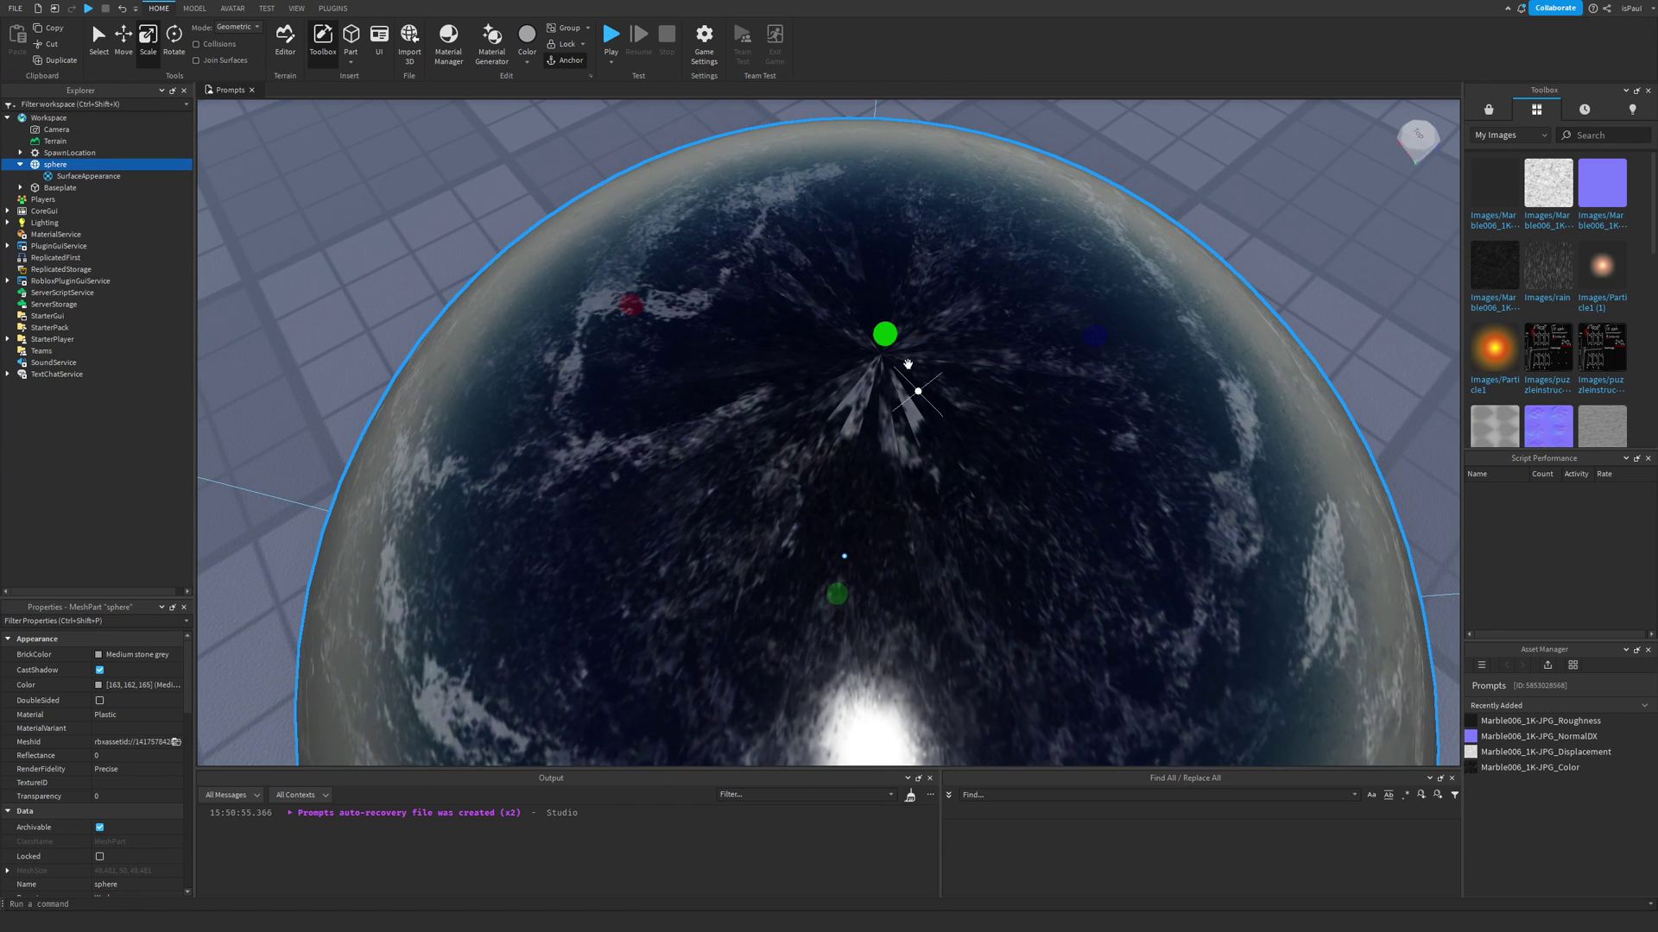
pyautogui.hotkey('ctrl', '1')
pyautogui.moveTo(947, 359); pyautogui.dragTo(1147, 311, button='right')
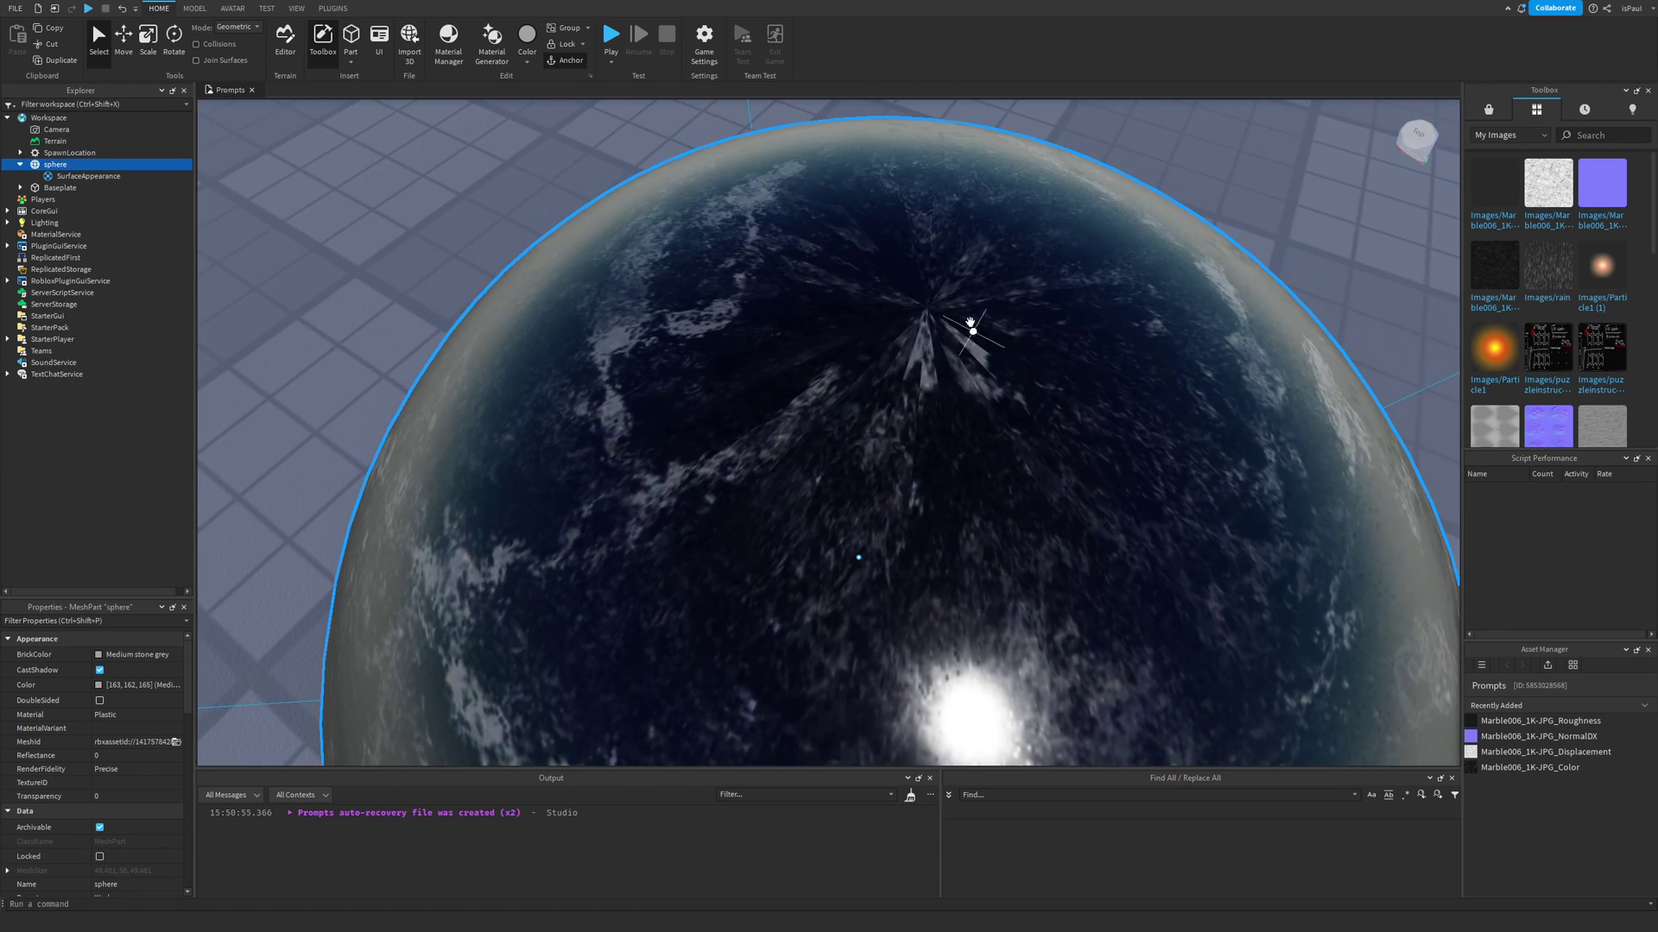
pyautogui.moveTo(1068, 369); pyautogui.dragTo(847, 303, button='right')
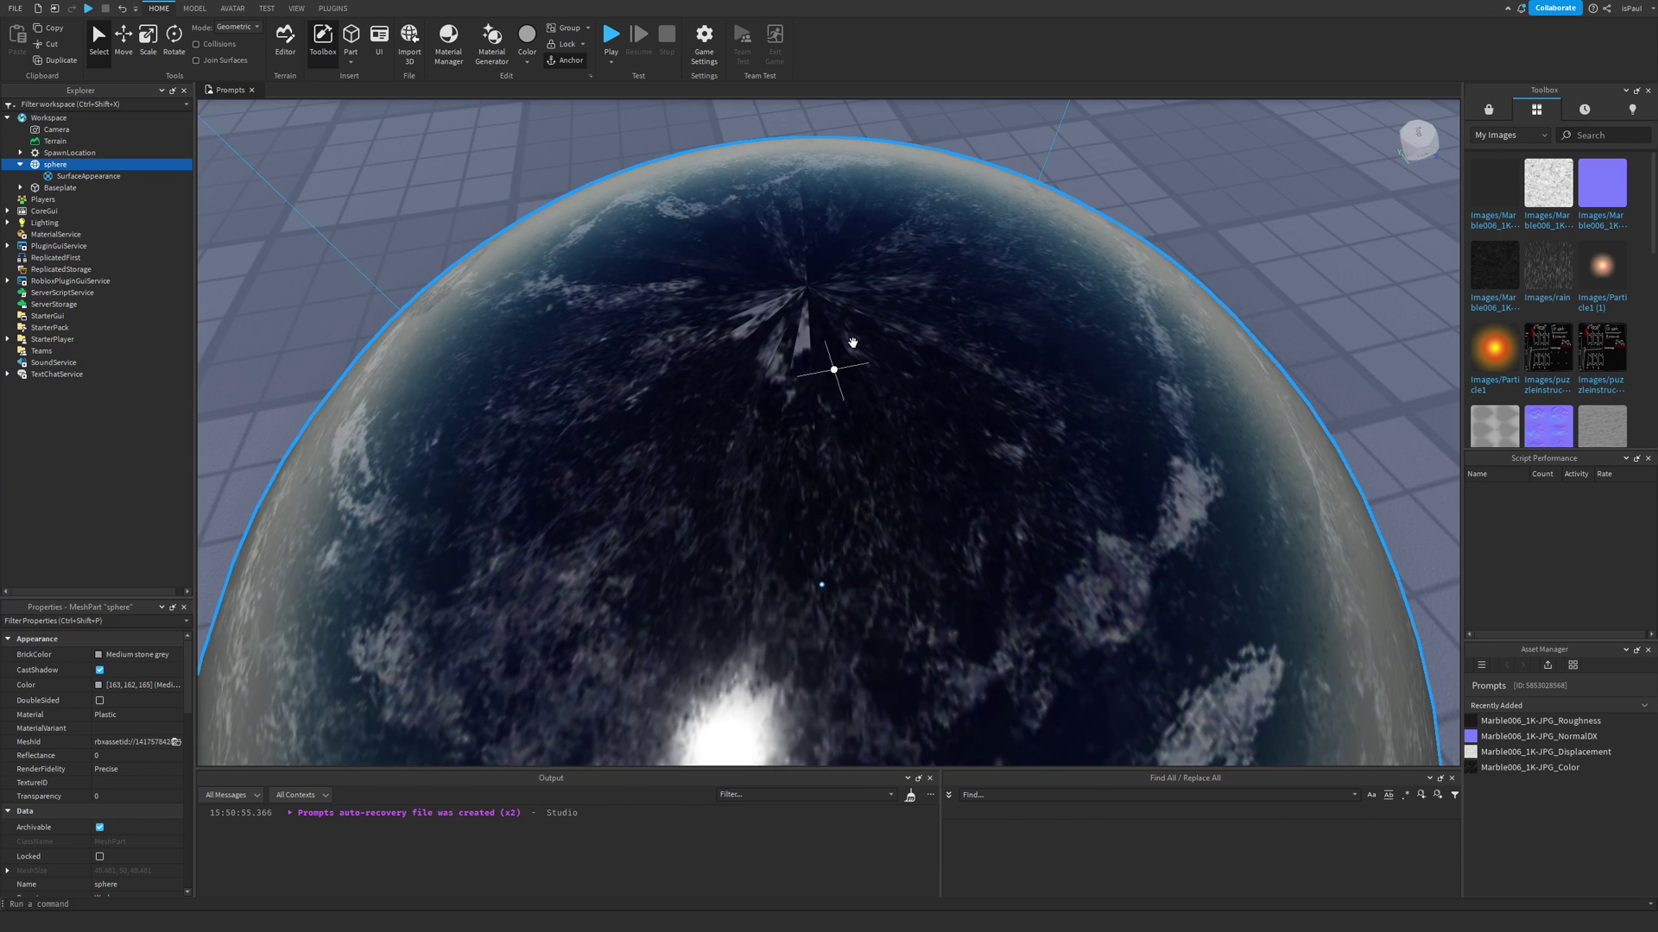
pyautogui.press('f')
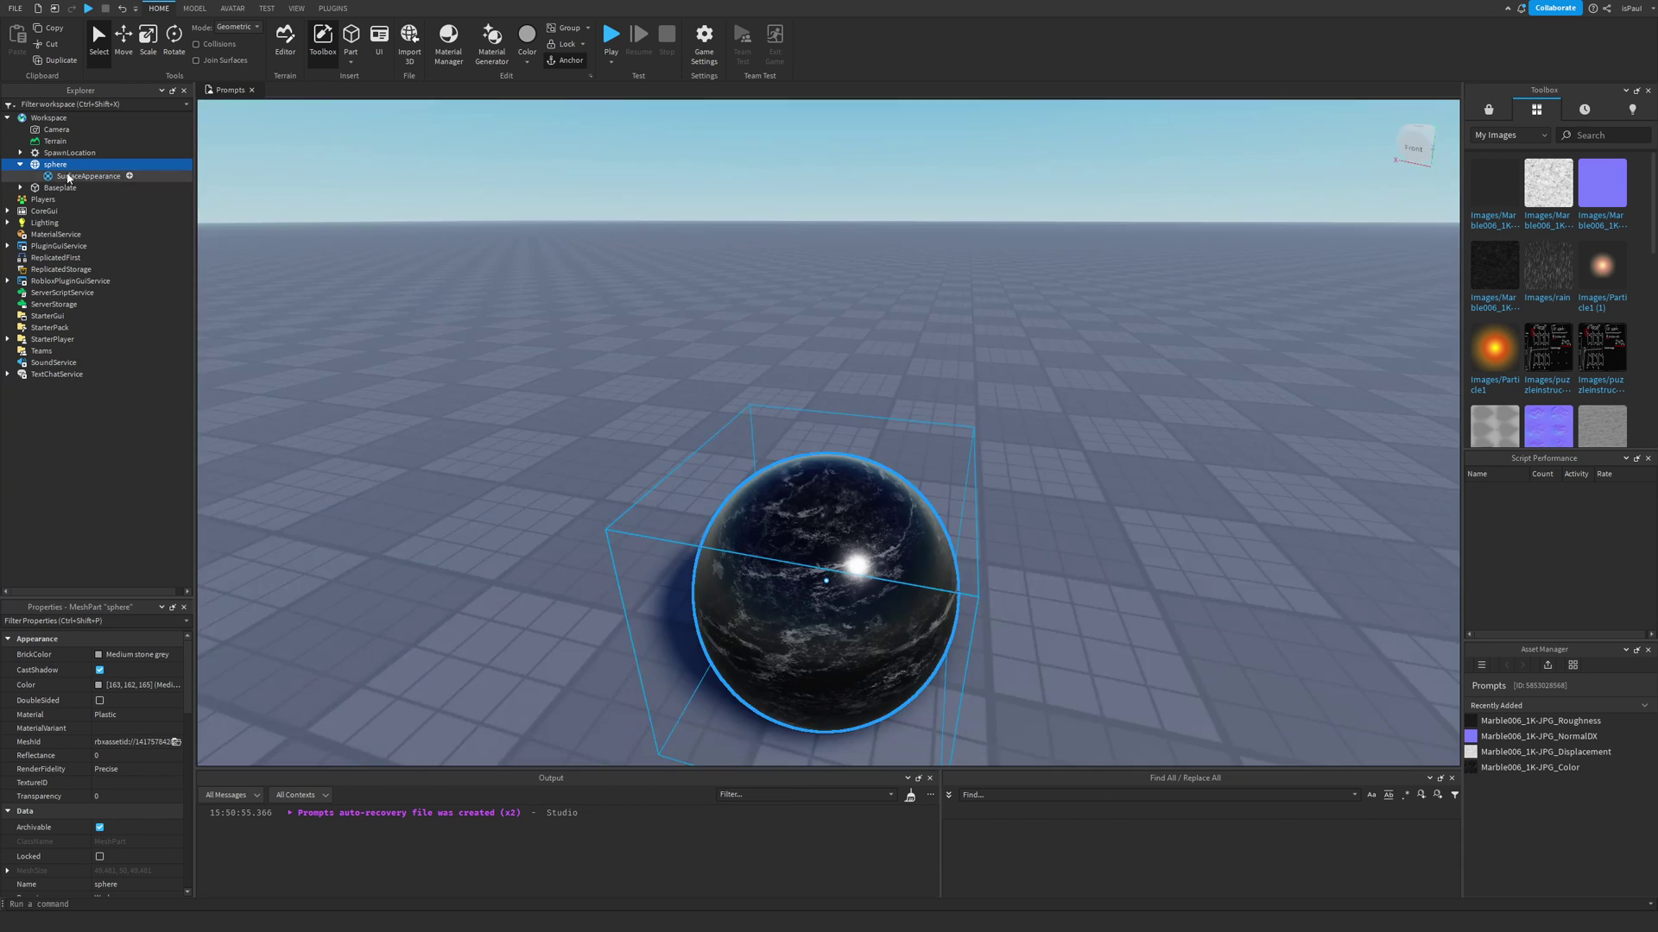
pyautogui.click(721, 491)
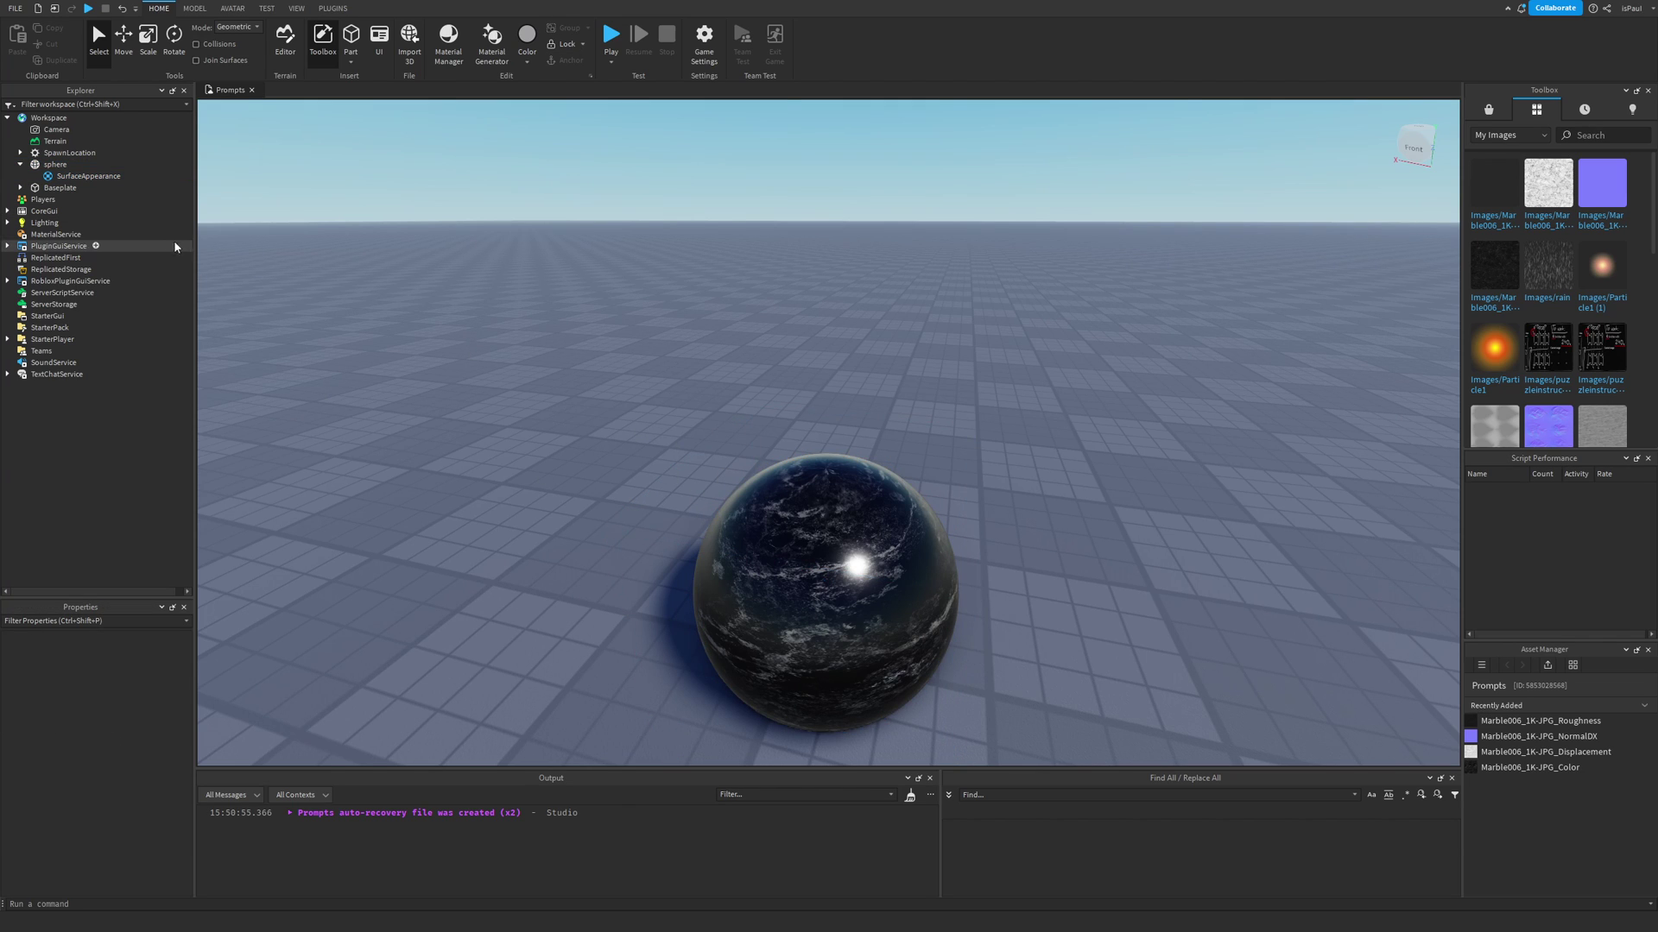
# - Create a Plastic material variant in the Material Manager and bring up its texture map settings, keeping the SurfaceAppearance selected
pyautogui.click(87, 175)
pyautogui.click(104, 176)
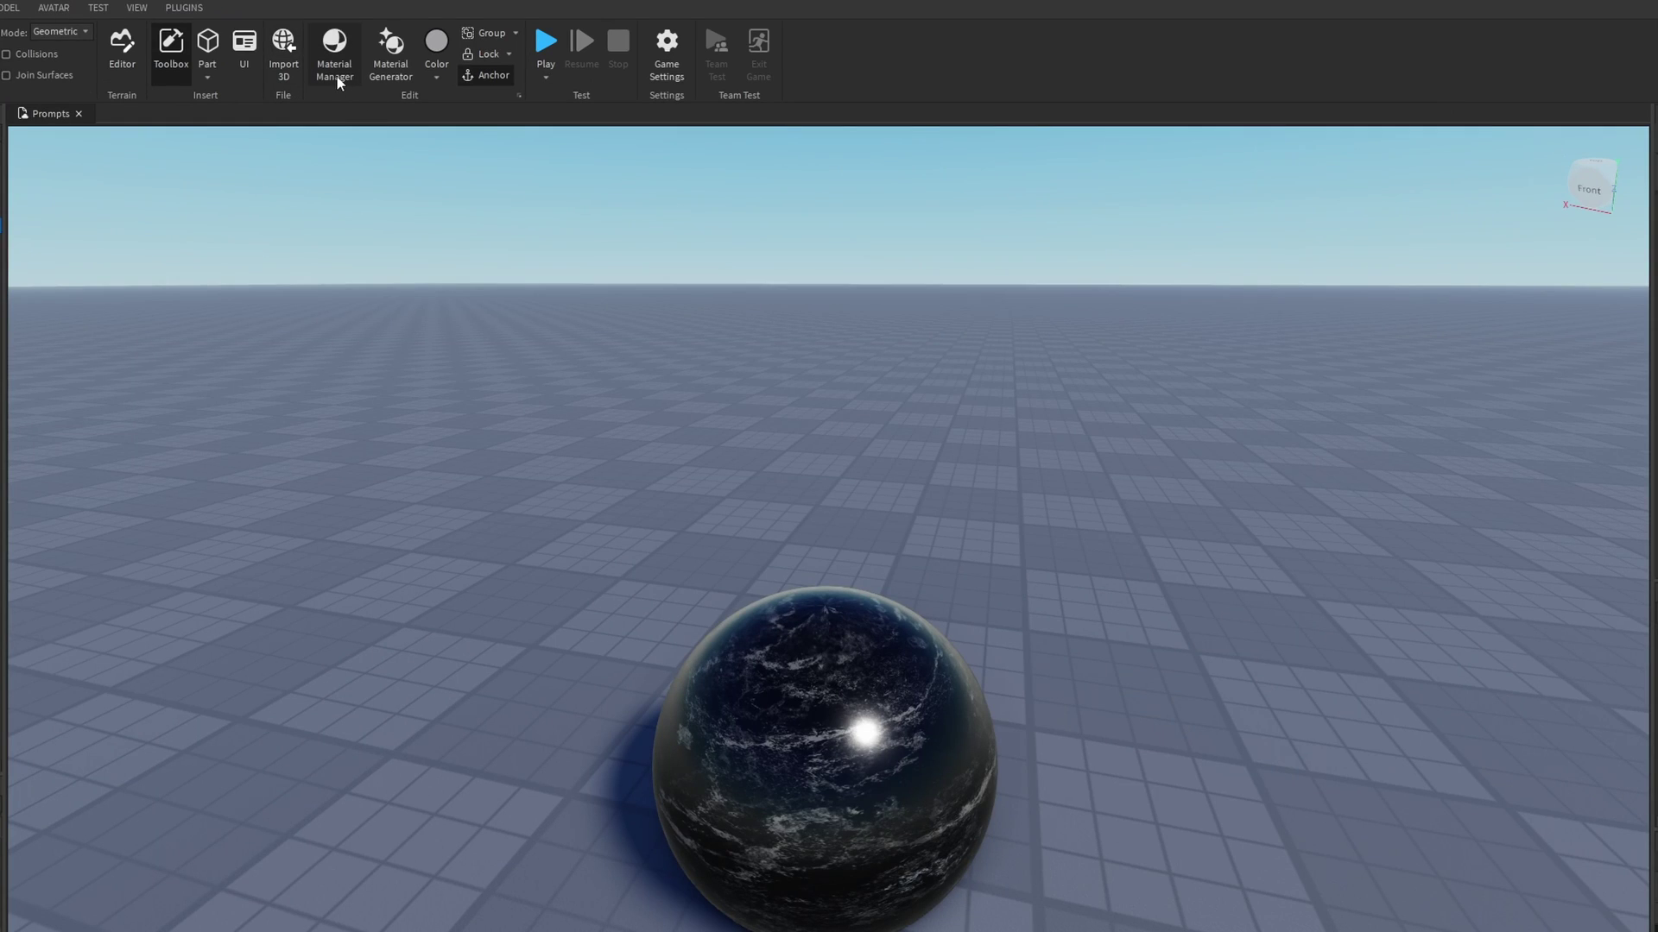
pyautogui.click(335, 75)
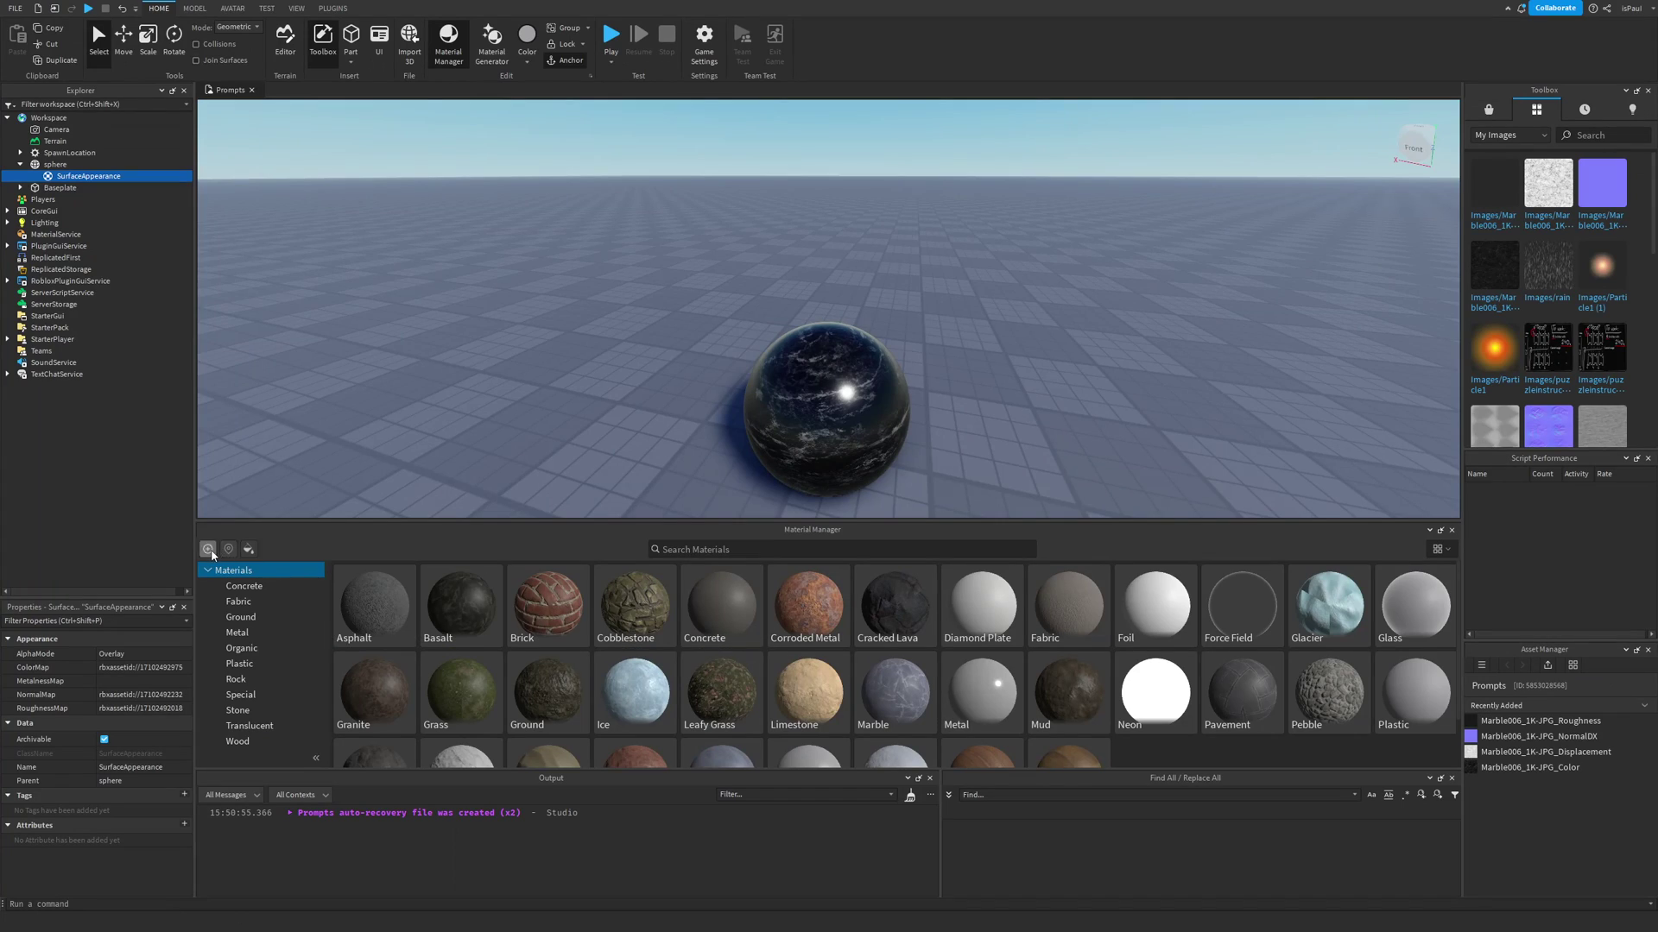
pyautogui.click(239, 663)
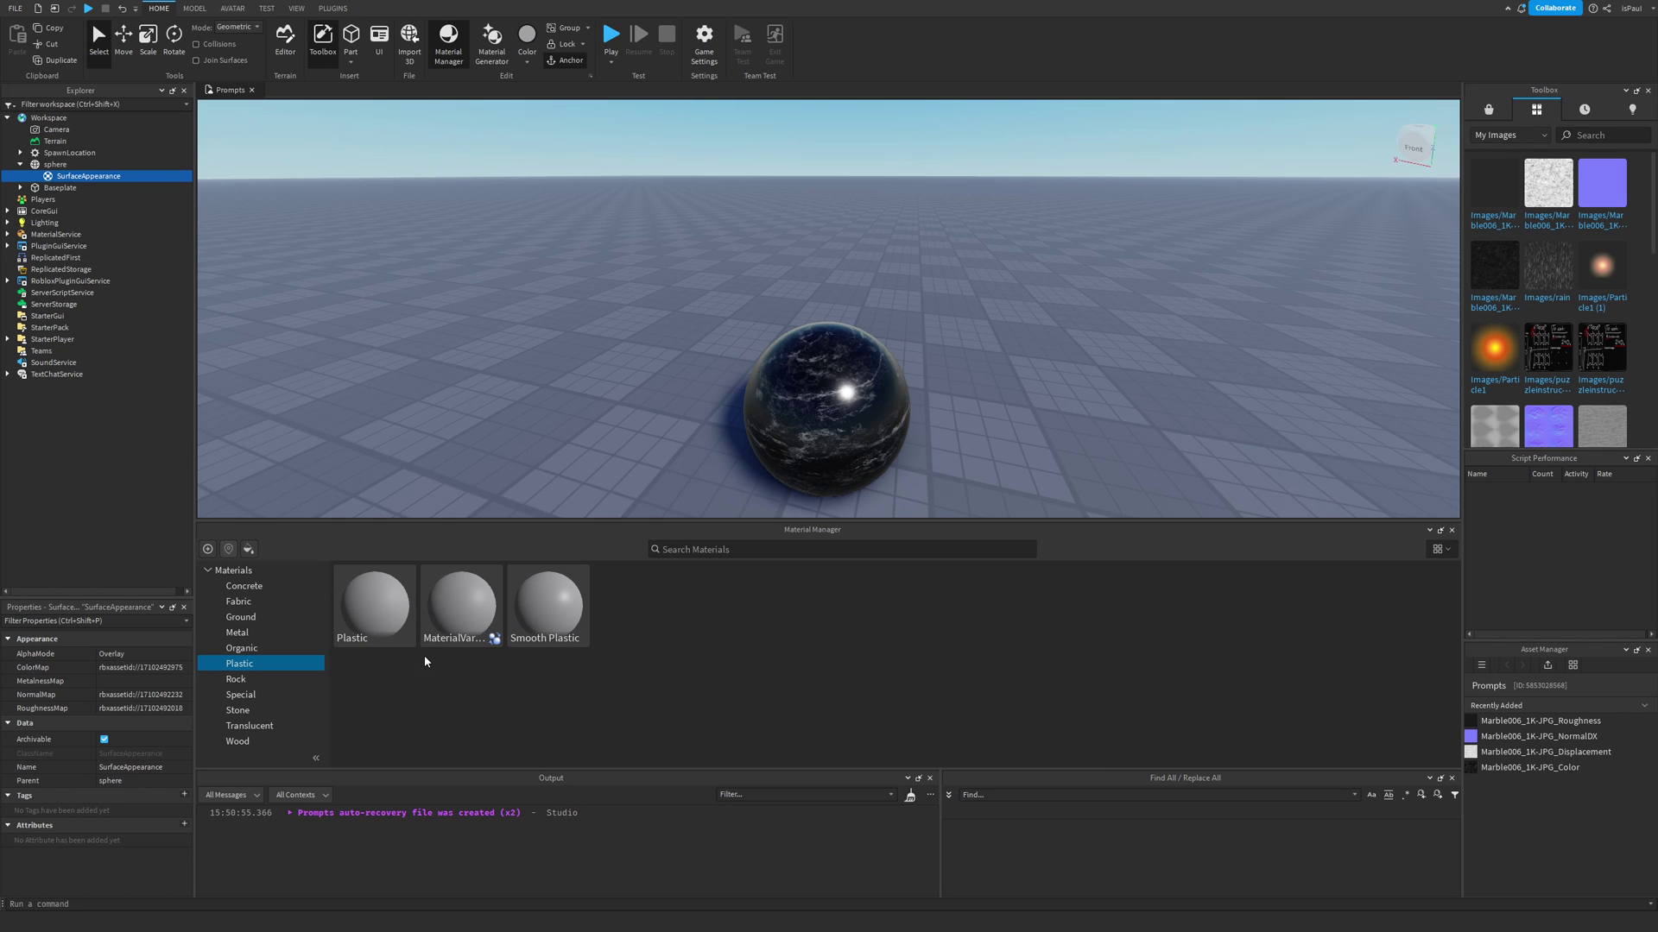
pyautogui.click(456, 635)
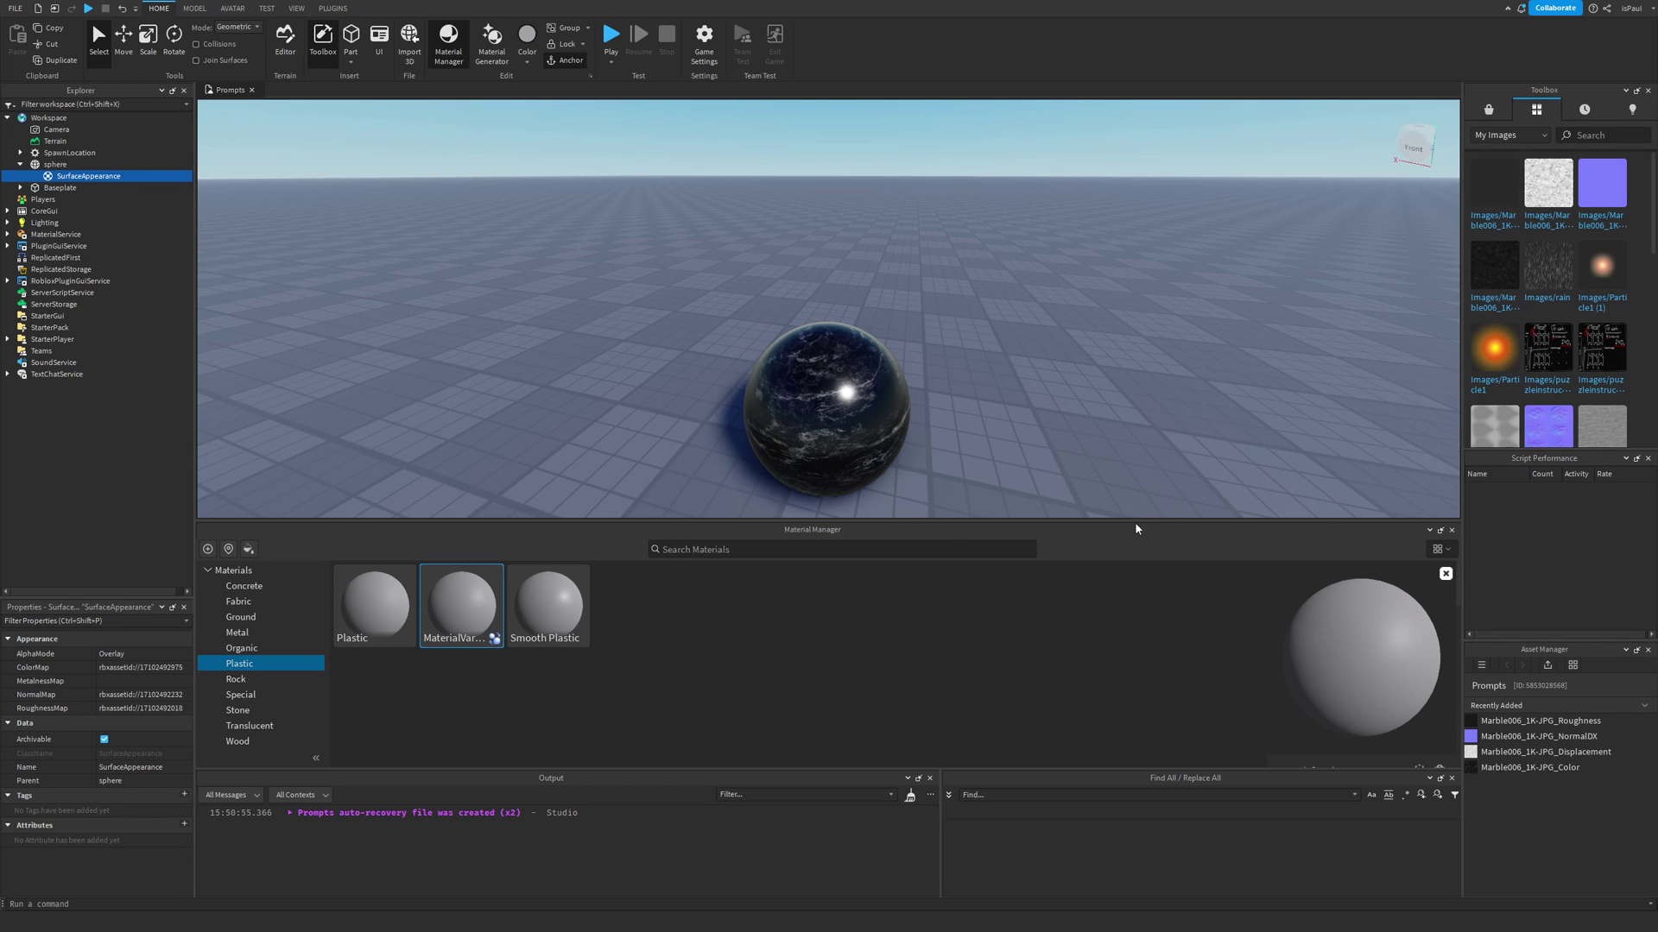
pyautogui.moveTo(1150, 519); pyautogui.dragTo(1153, 396)
pyautogui.scroll(-1, 1358, 618)
pyautogui.scroll(-6, 1357, 613)
pyautogui.scroll(6, 1350, 542)
pyautogui.scroll(-1, 1369, 575)
pyautogui.scroll(-4, 1371, 575)
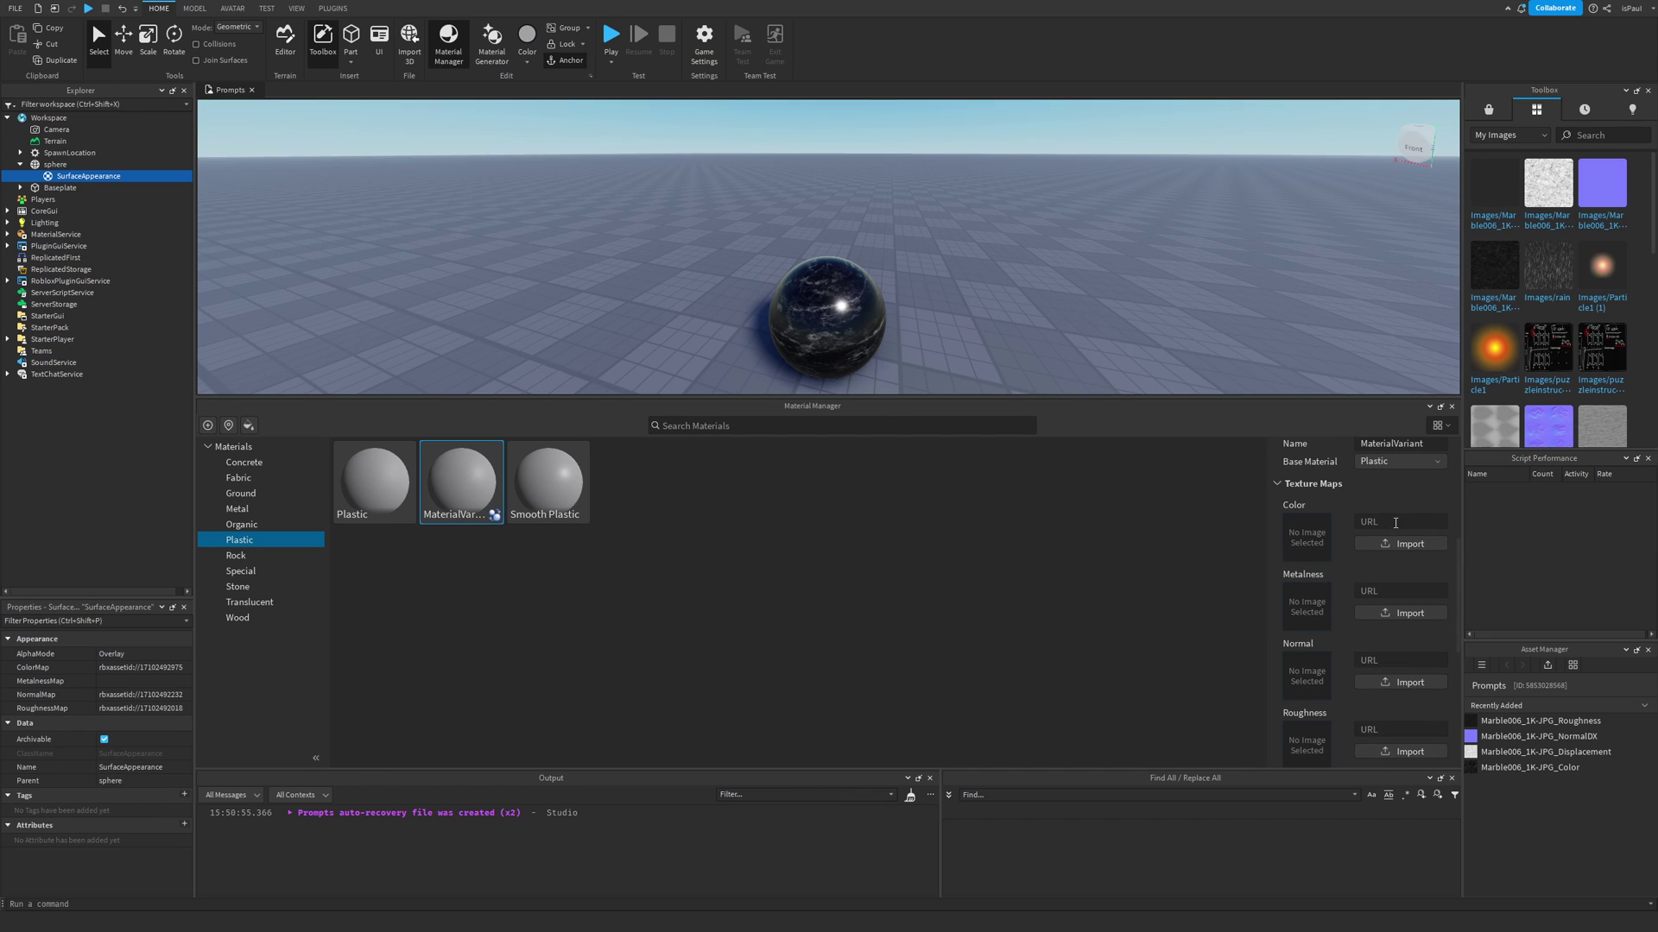
# - Copy the SurfaceAppearance's ColorMap asset ID into the material variant's Color texture map
pyautogui.click(147, 668)
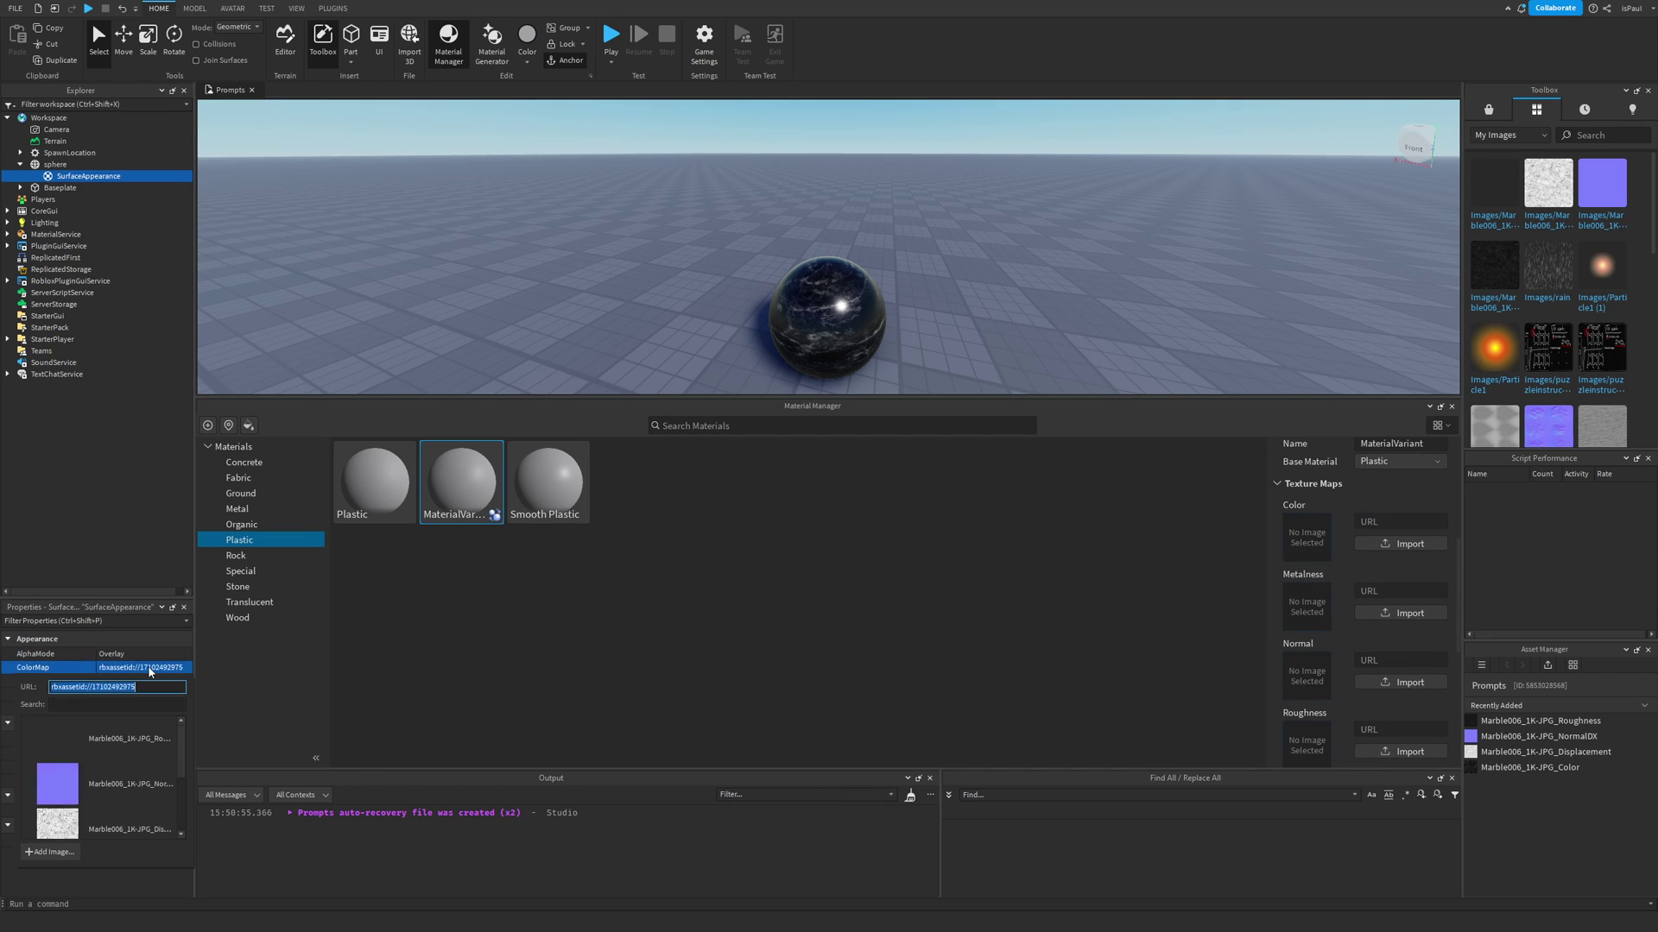
pyautogui.hotkey('ctrl', 'c')
pyautogui.click(1398, 523)
pyautogui.hotkey('ctrl', 'v')
pyautogui.press('Return')
# - Copy the SurfaceAppearance's NormalMap and RoughnessMap asset IDs into the material variant's Normal and Roughness maps
pyautogui.click(142, 694)
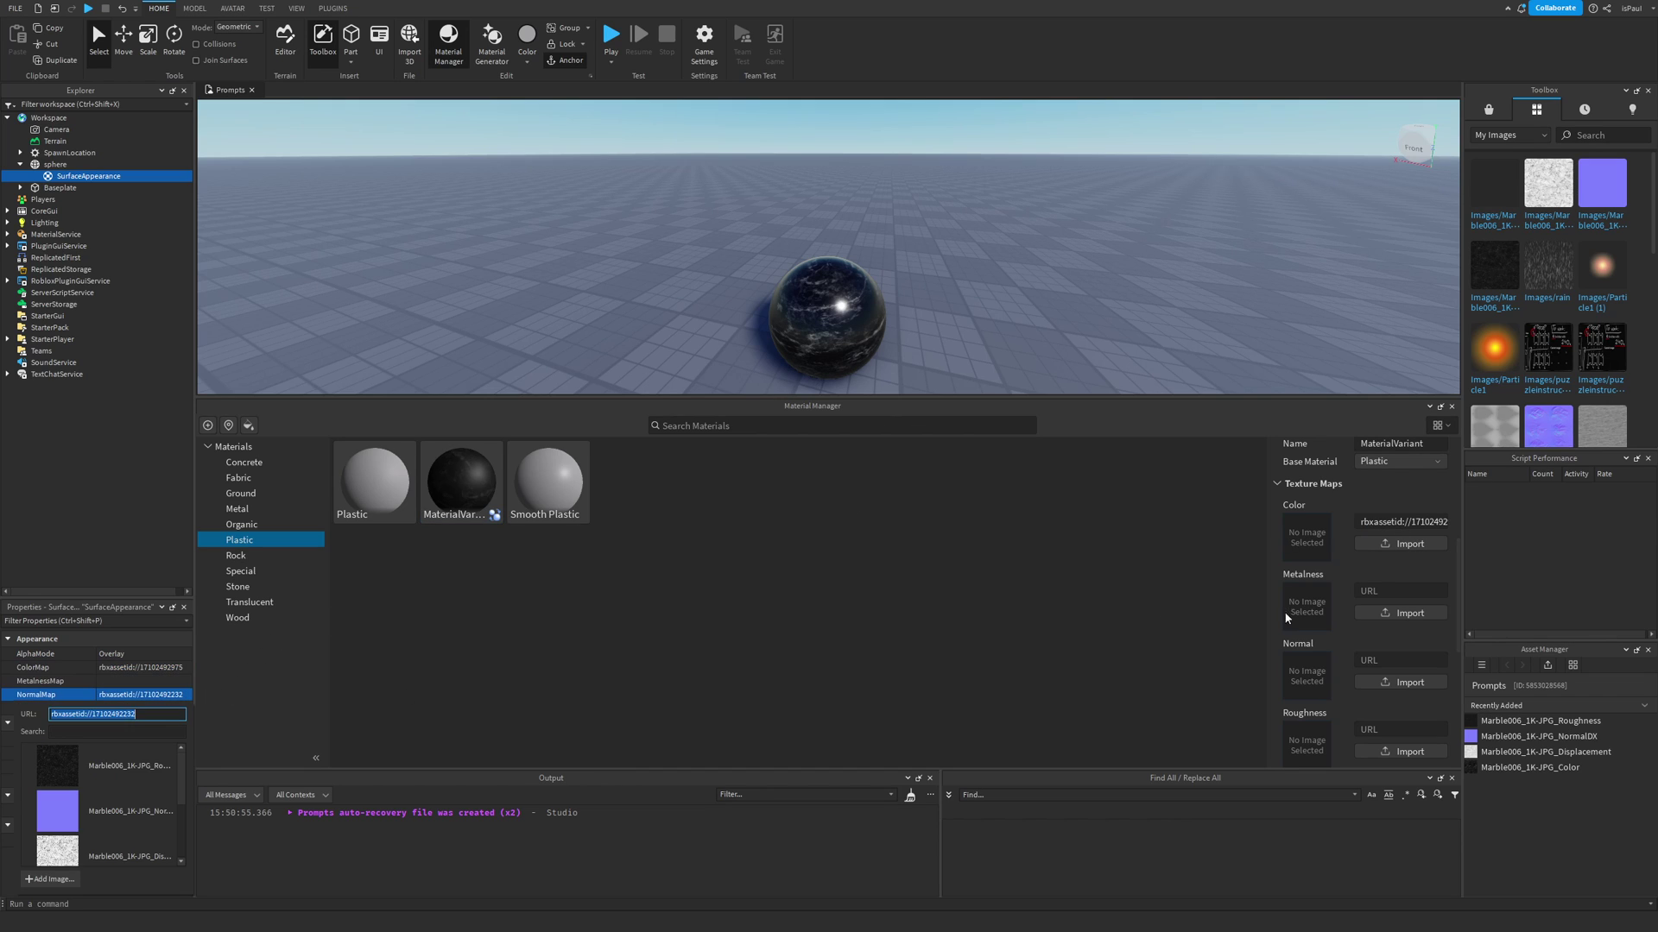
pyautogui.click(1390, 659)
pyautogui.hotkey('ctrl', 'v')
pyautogui.click(142, 707)
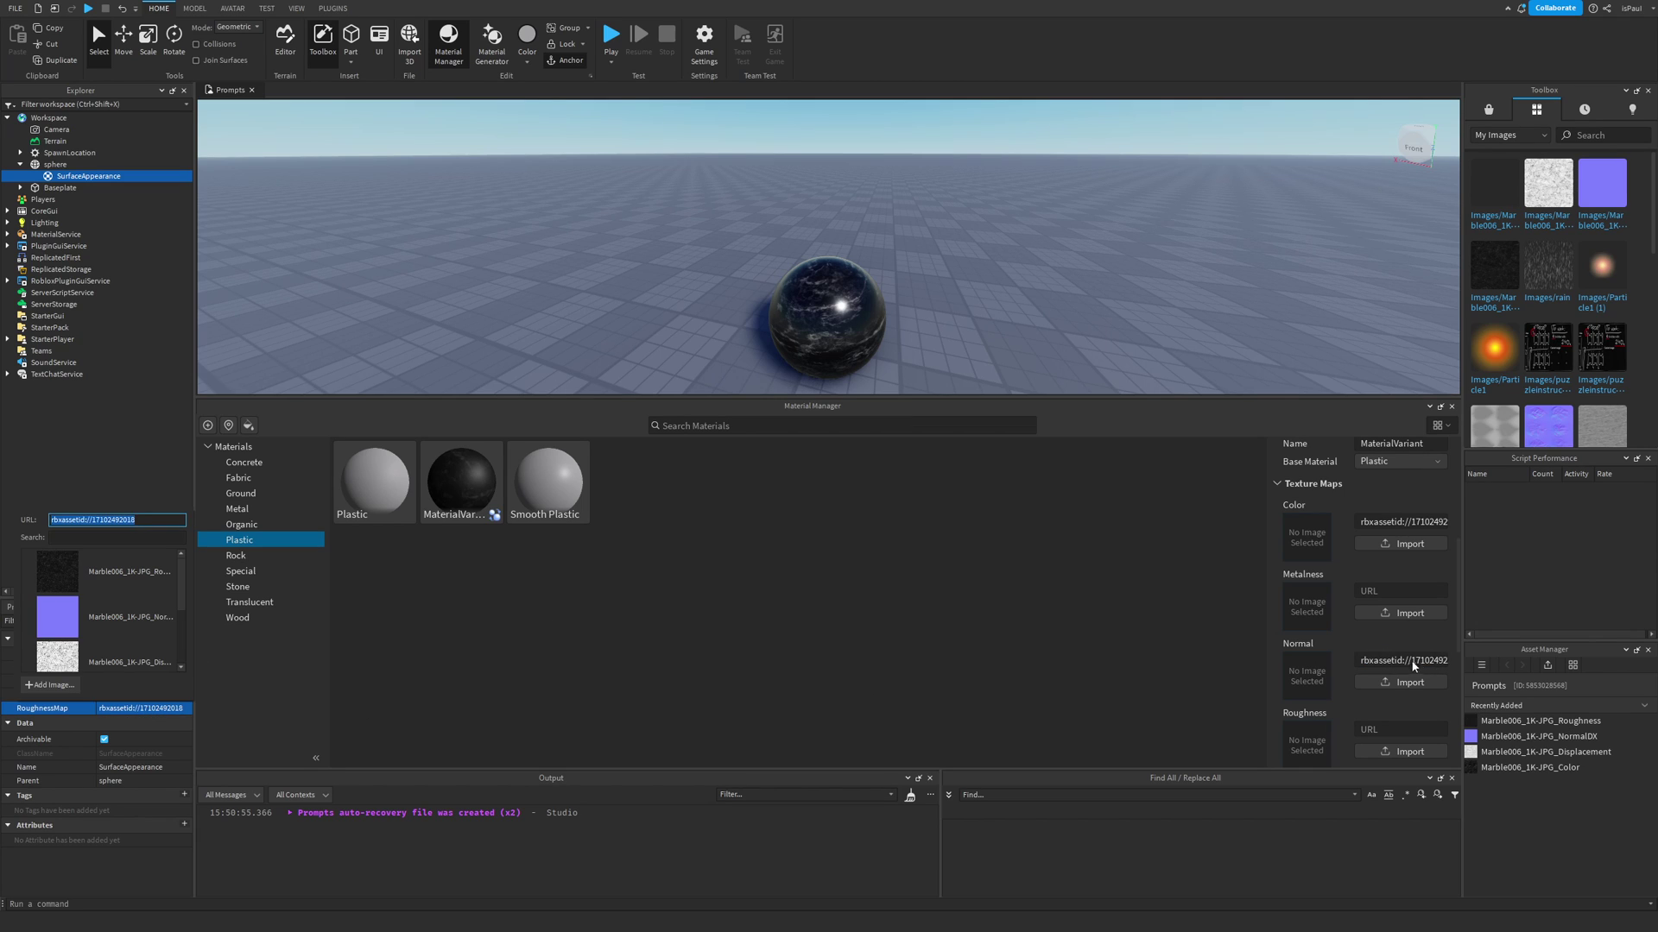
pyautogui.click(1390, 730)
pyautogui.hotkey('ctrl', 'v')
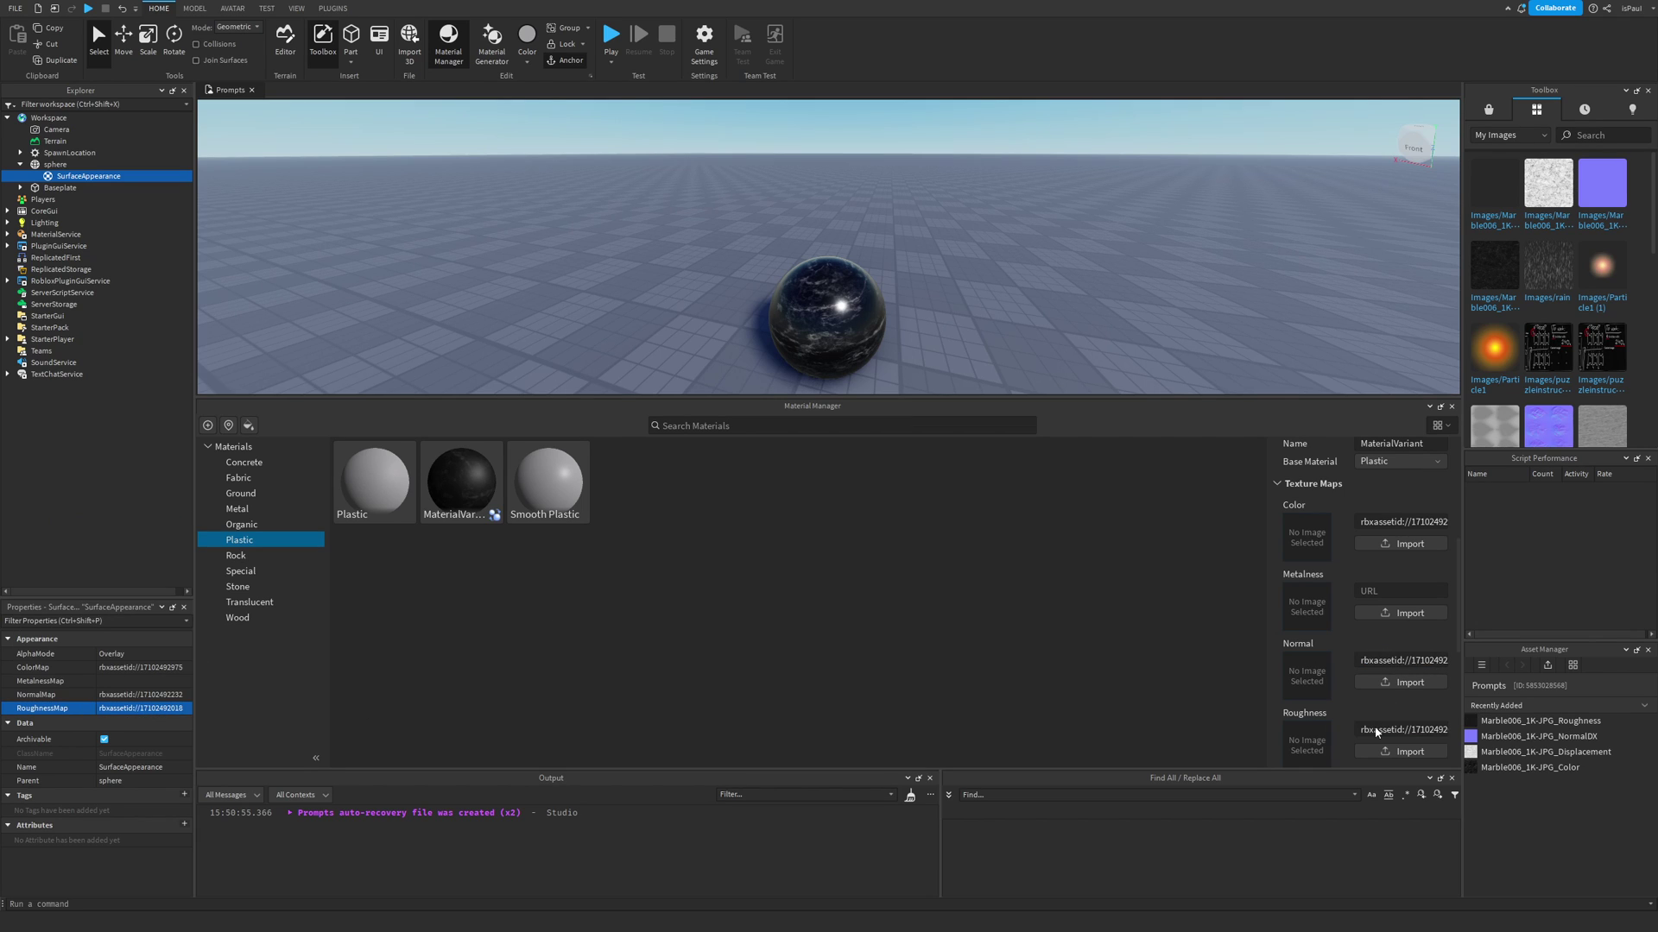
# - Name the material variant Marble1 and set its base material to Marble
pyautogui.click(1432, 542)
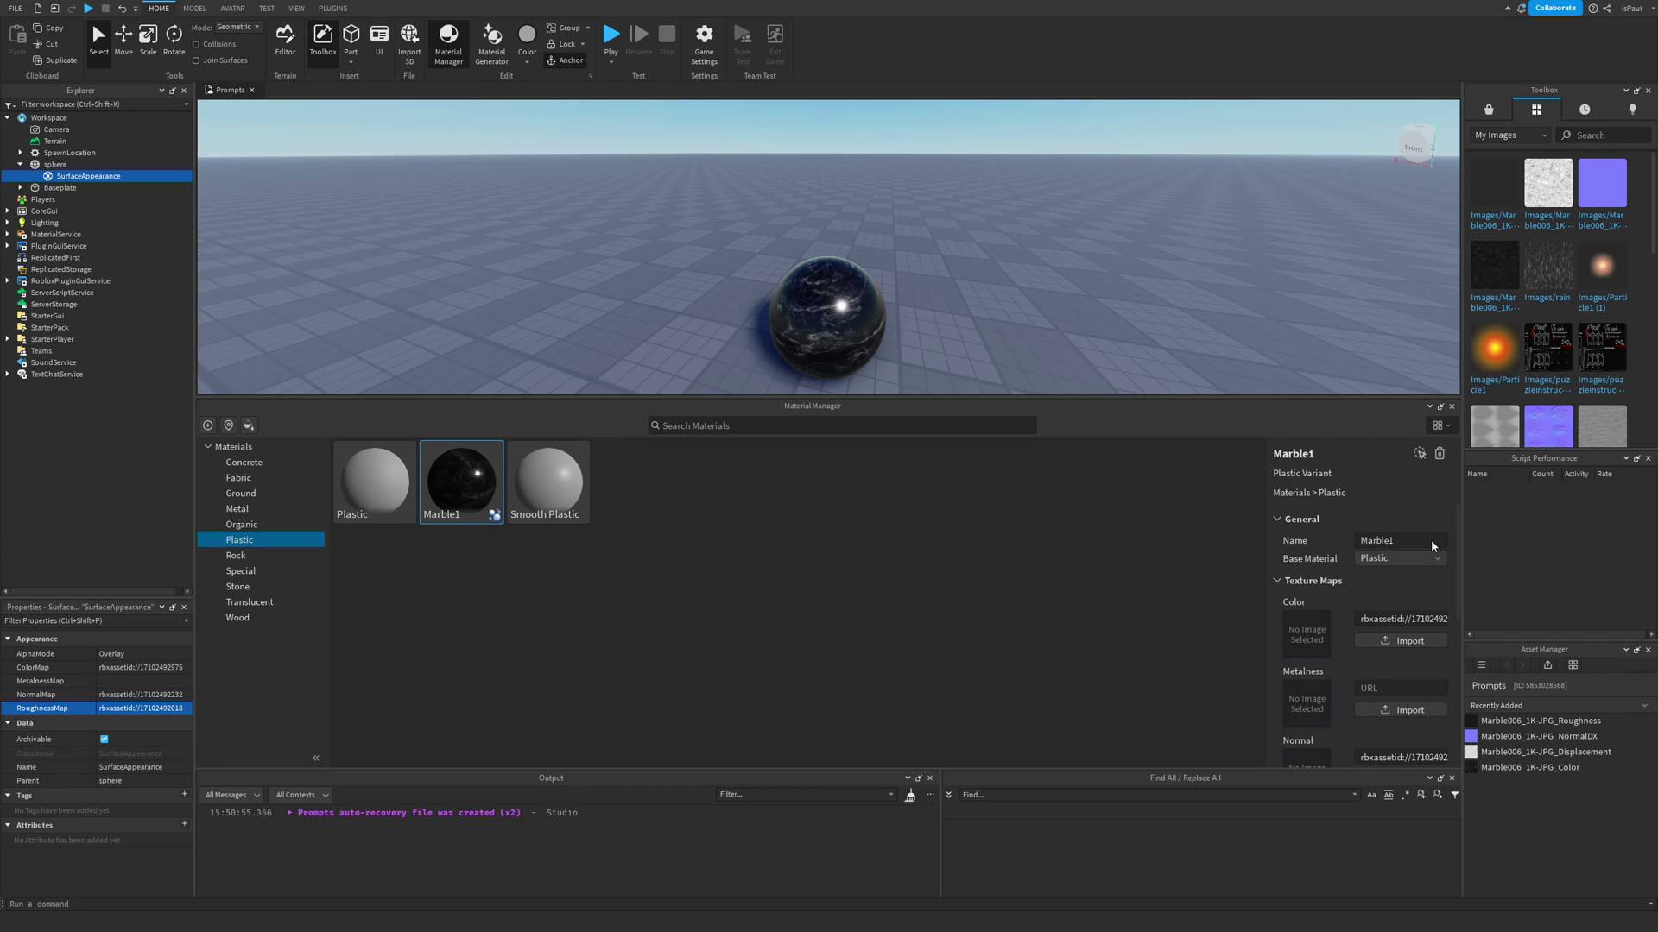
pyautogui.click(1399, 559)
pyautogui.click(1324, 629)
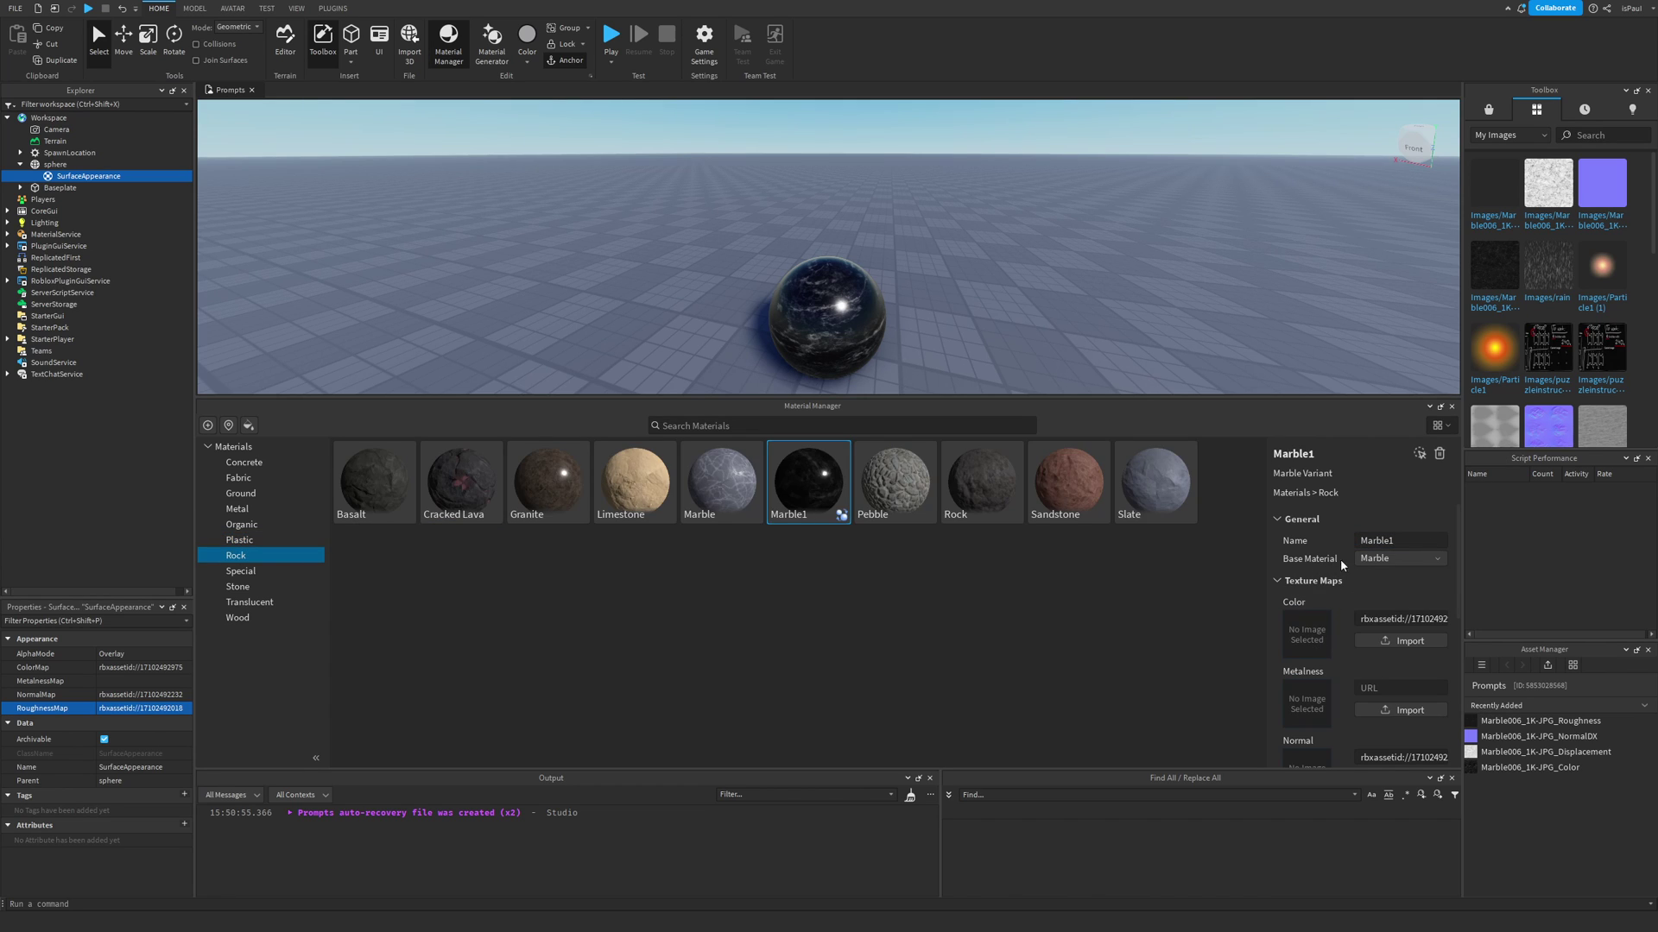
# - Delete the SurfaceAppearance from the marble sphere
pyautogui.click(853, 317)
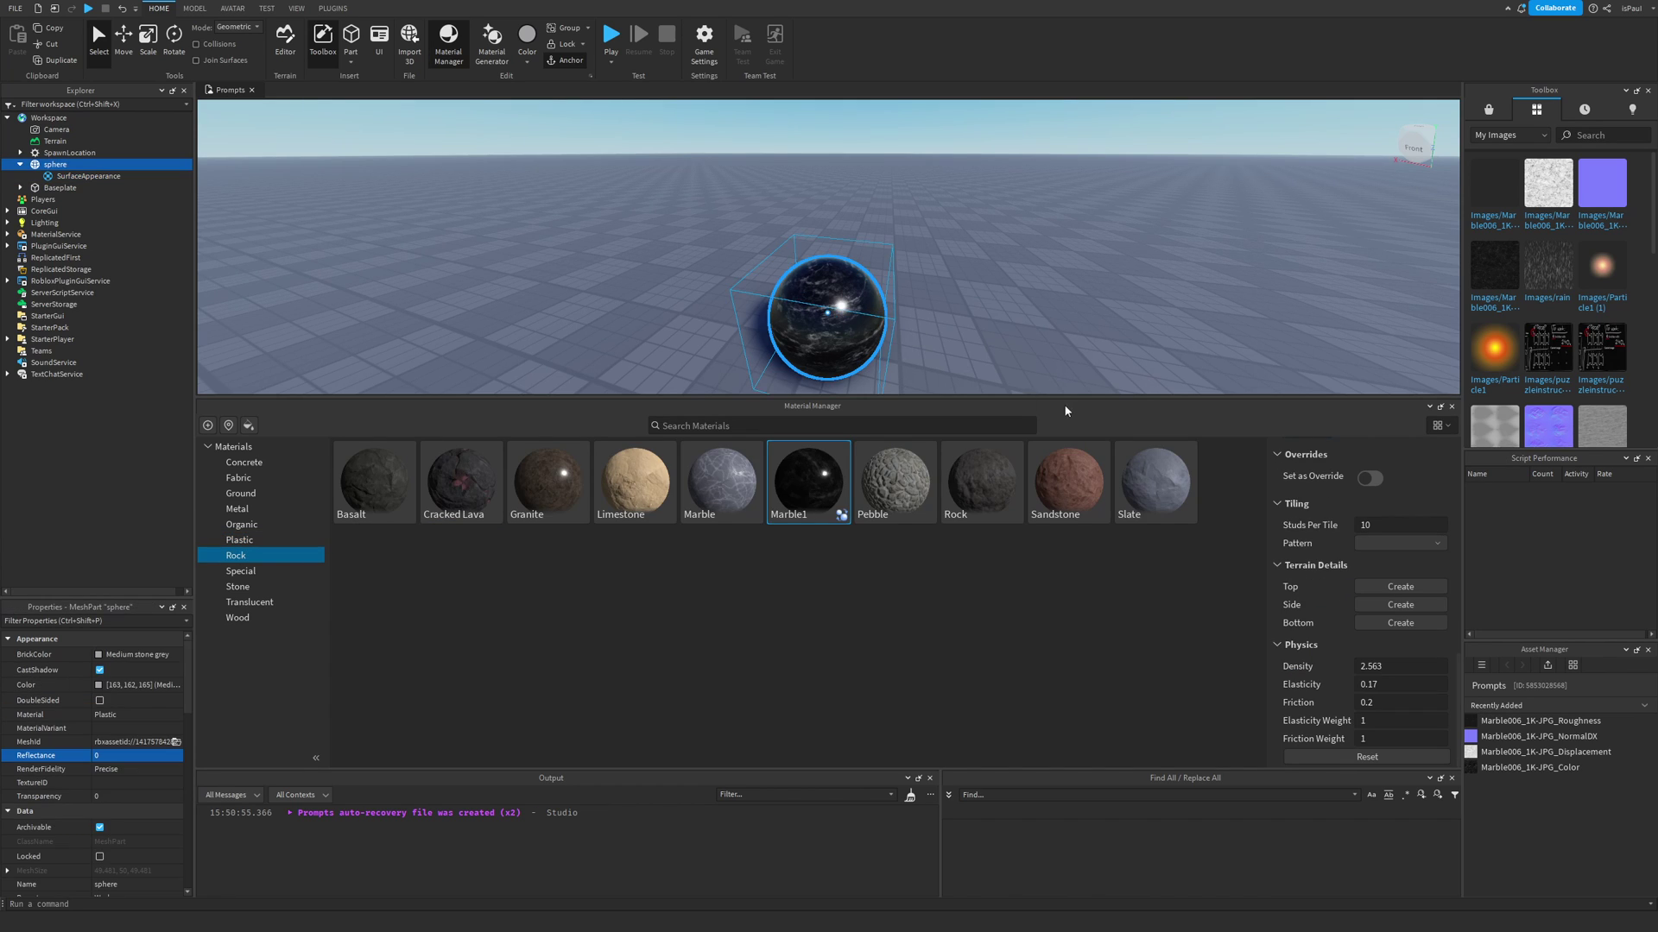
pyautogui.moveTo(1087, 399); pyautogui.dragTo(1093, 544)
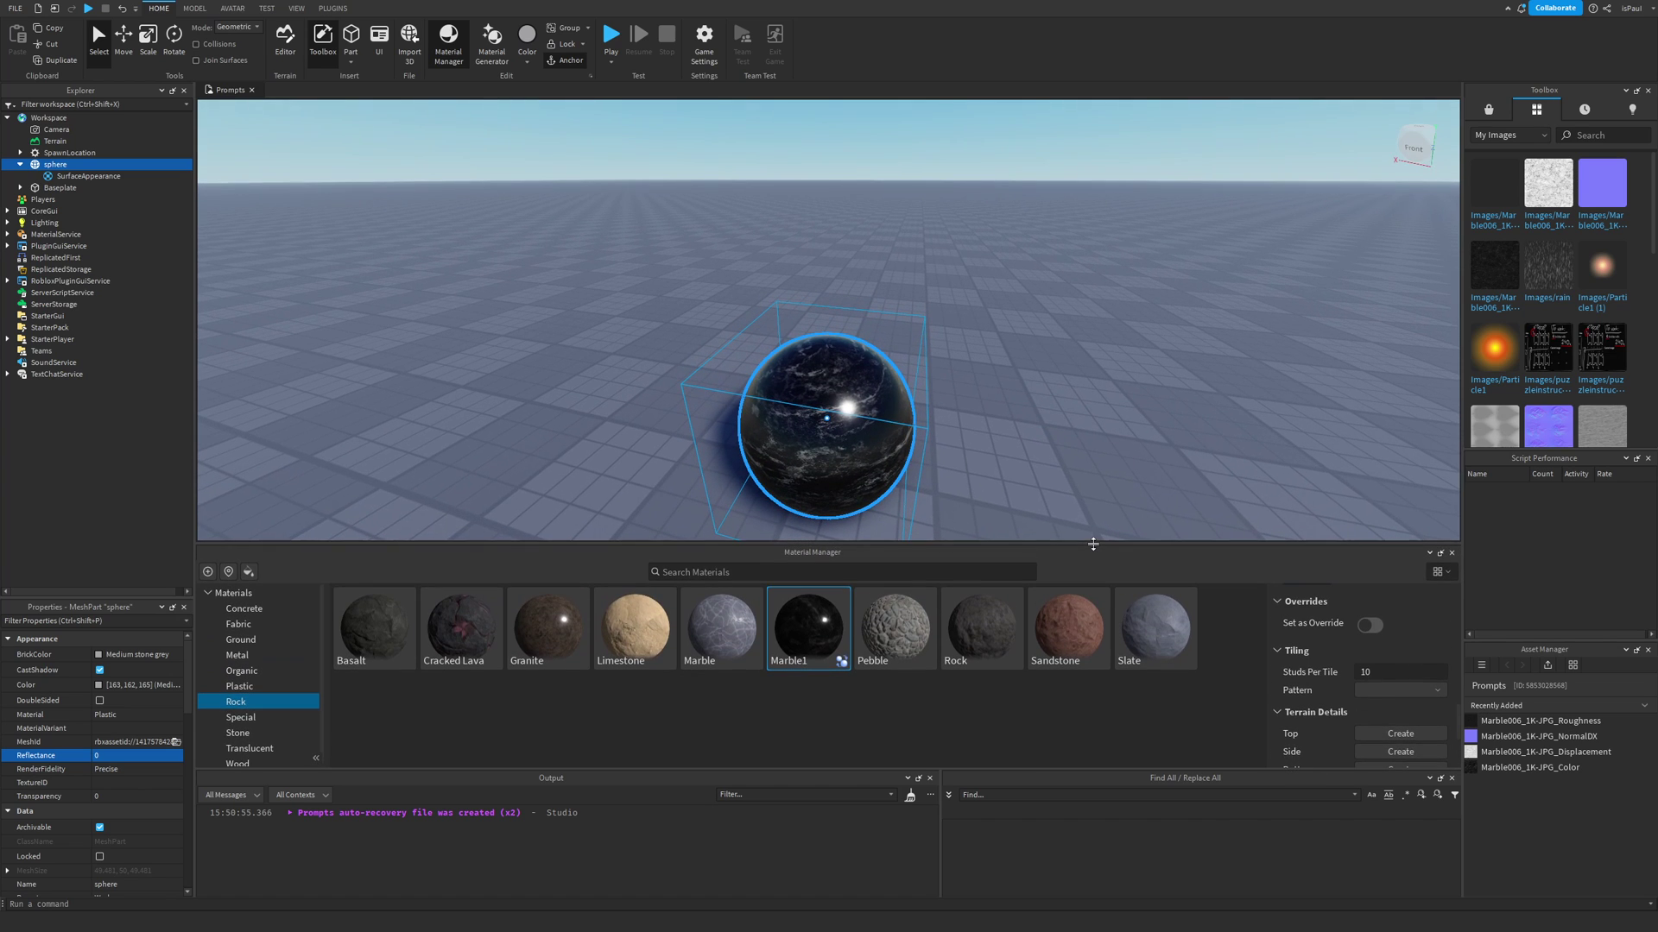
pyautogui.scroll(5, 1351, 669)
pyautogui.press('f')
pyautogui.click(76, 176)
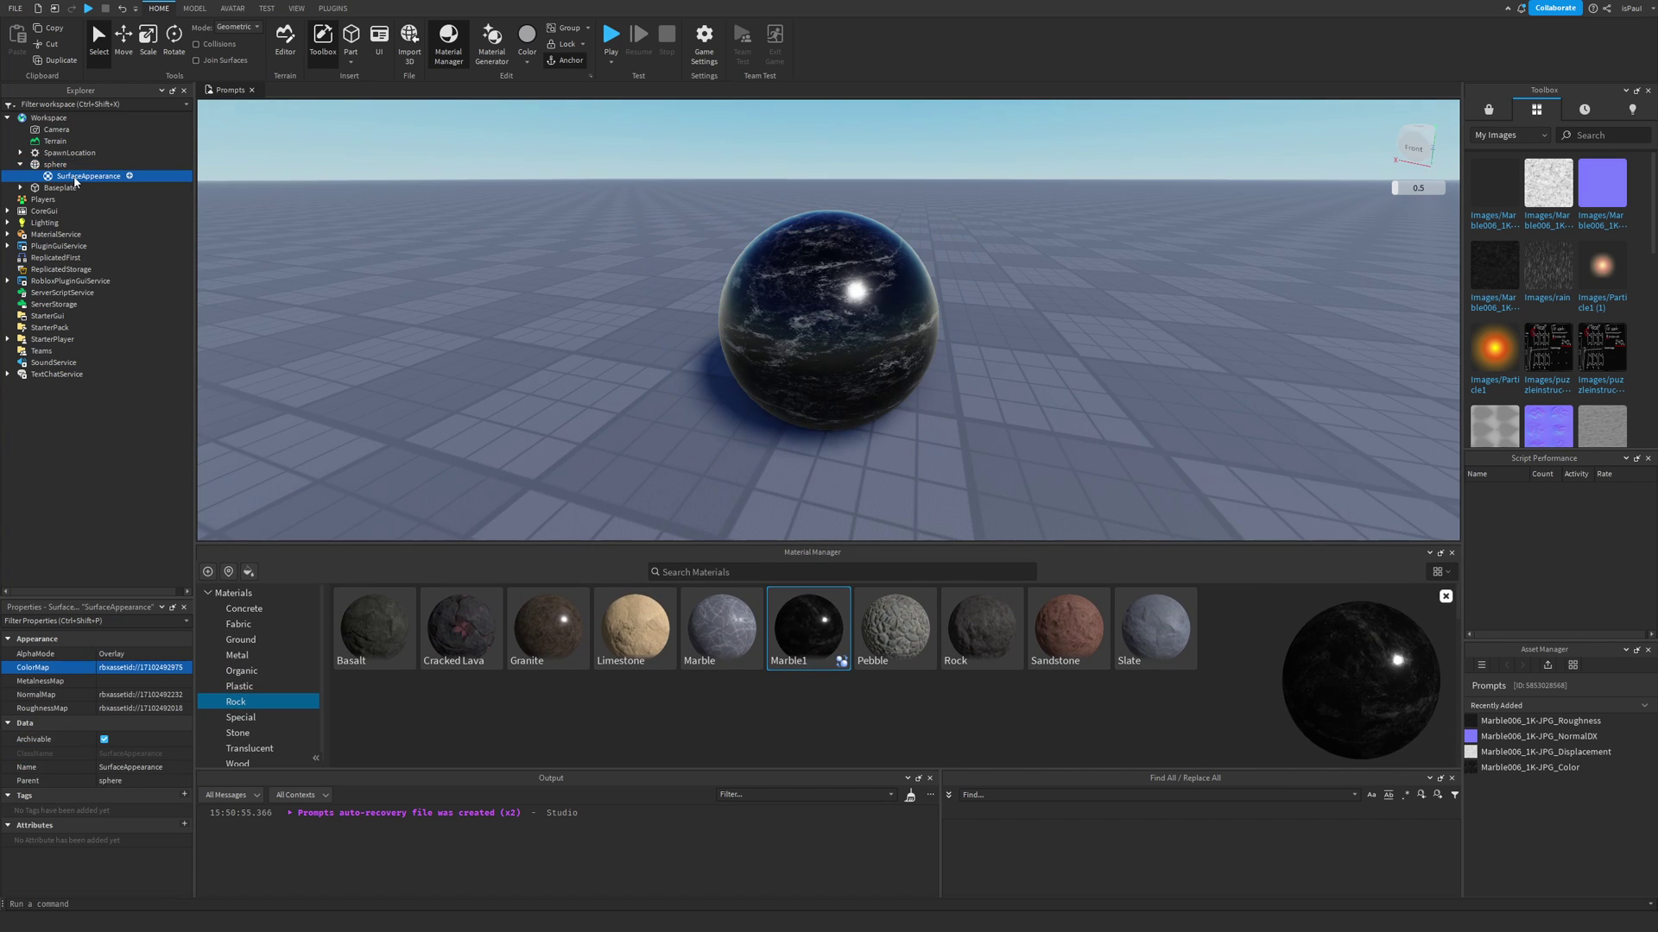
pyautogui.press('Delete')
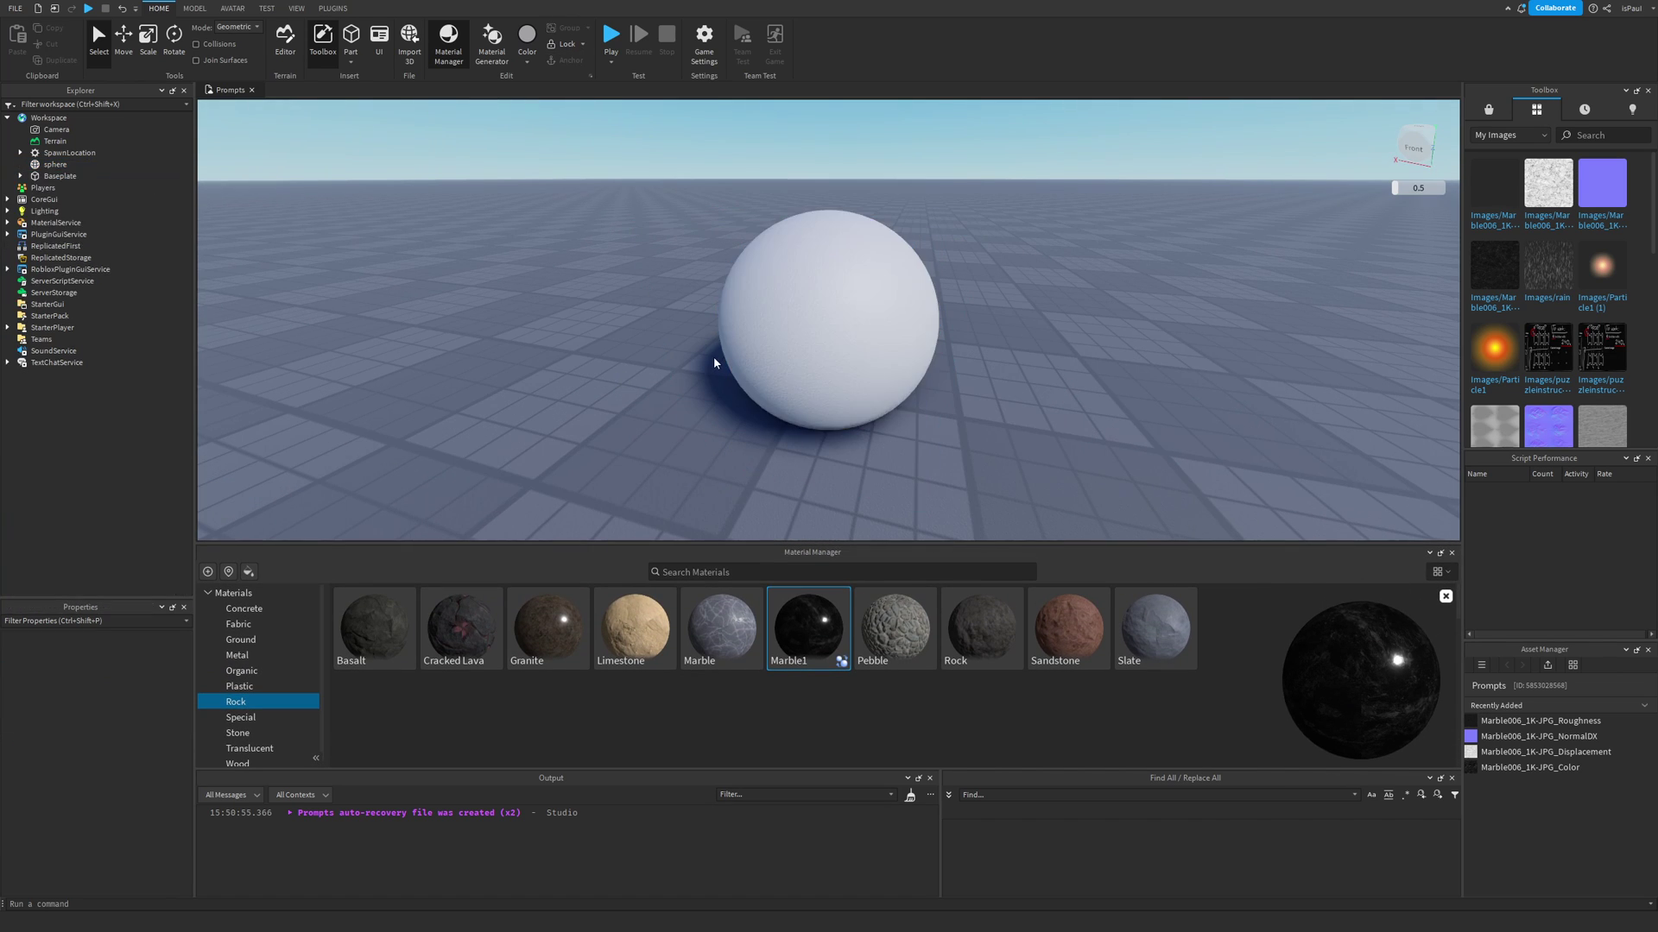
# - Apply the Marble1 material variant to the bare sphere
pyautogui.click(103, 164)
pyautogui.scroll(-4, 1362, 641)
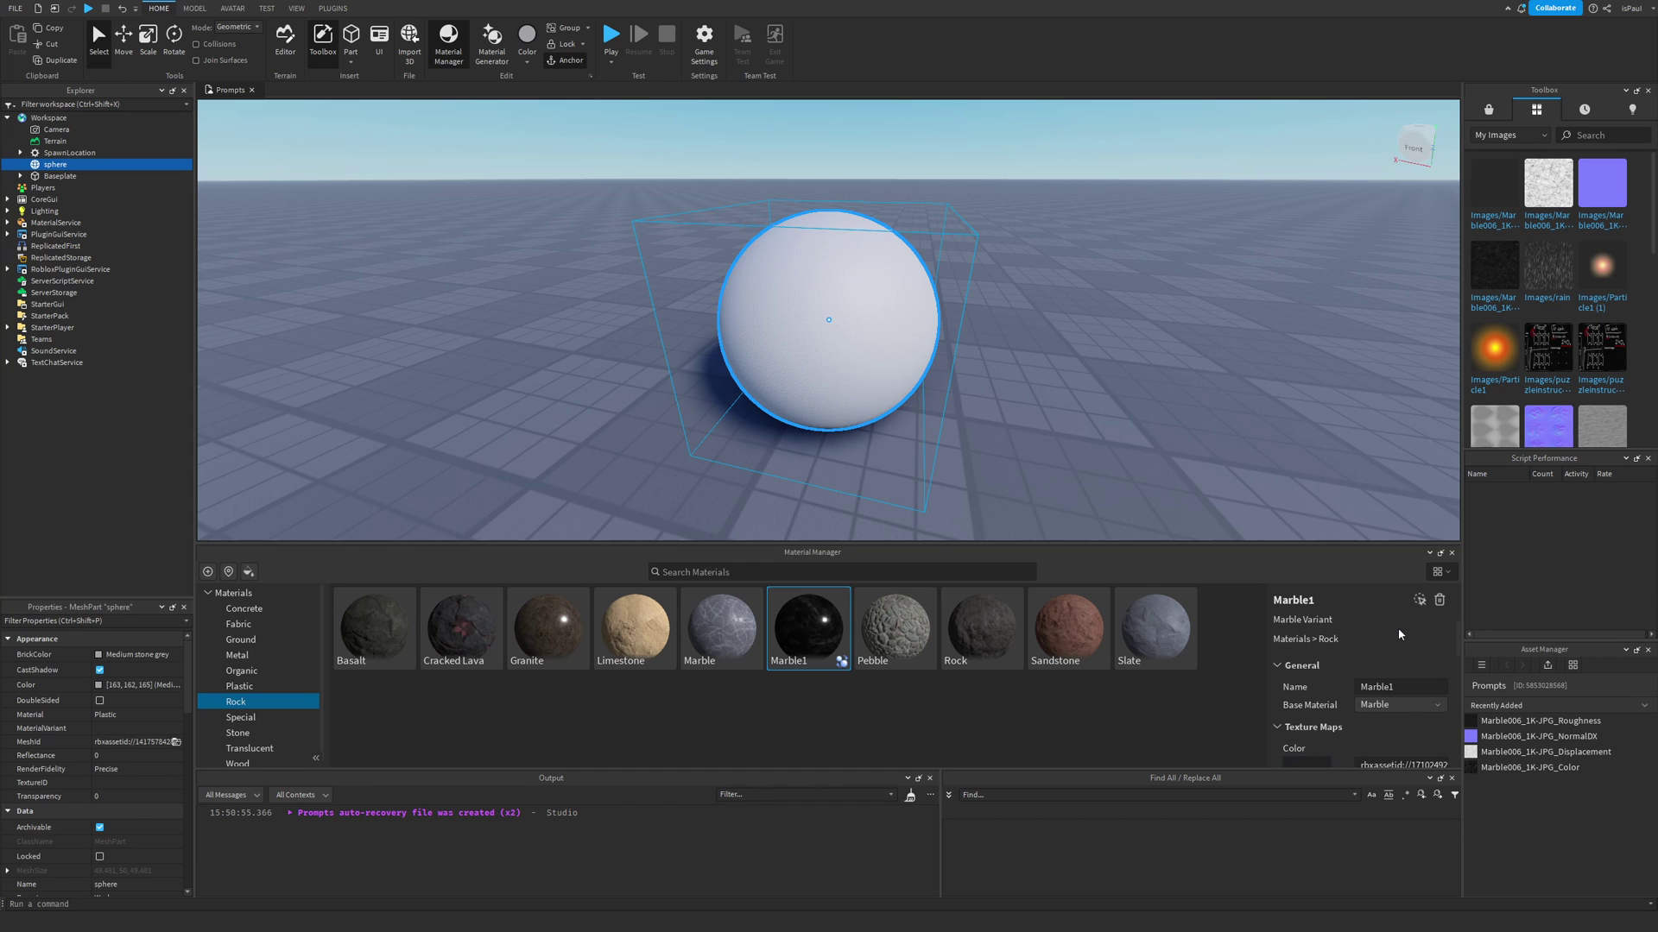
pyautogui.scroll(2, 1400, 639)
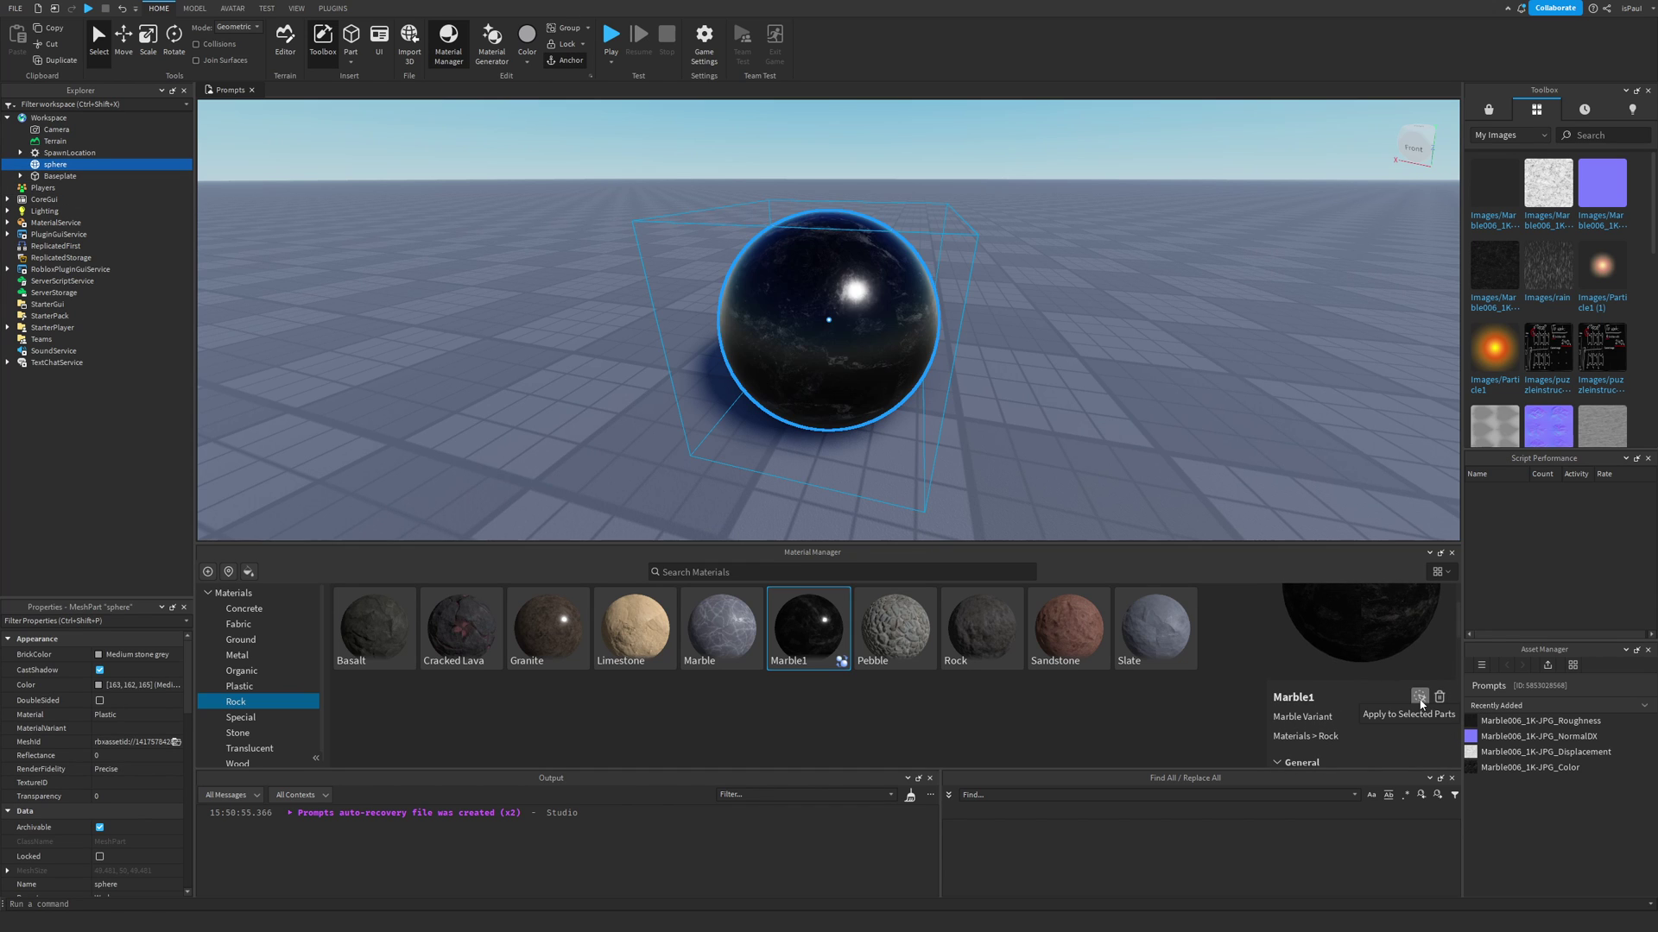
# - Examine how the Marble1 variant looks on the sphere from several angles and check the sphere's MaterialVariant property
pyautogui.moveTo(1106, 348); pyautogui.dragTo(777, 495, button='right')
pyautogui.moveTo(1033, 362); pyautogui.dragTo(1032, 362, button='right')
pyautogui.scroll(3, 1032, 362)
pyautogui.press('f')
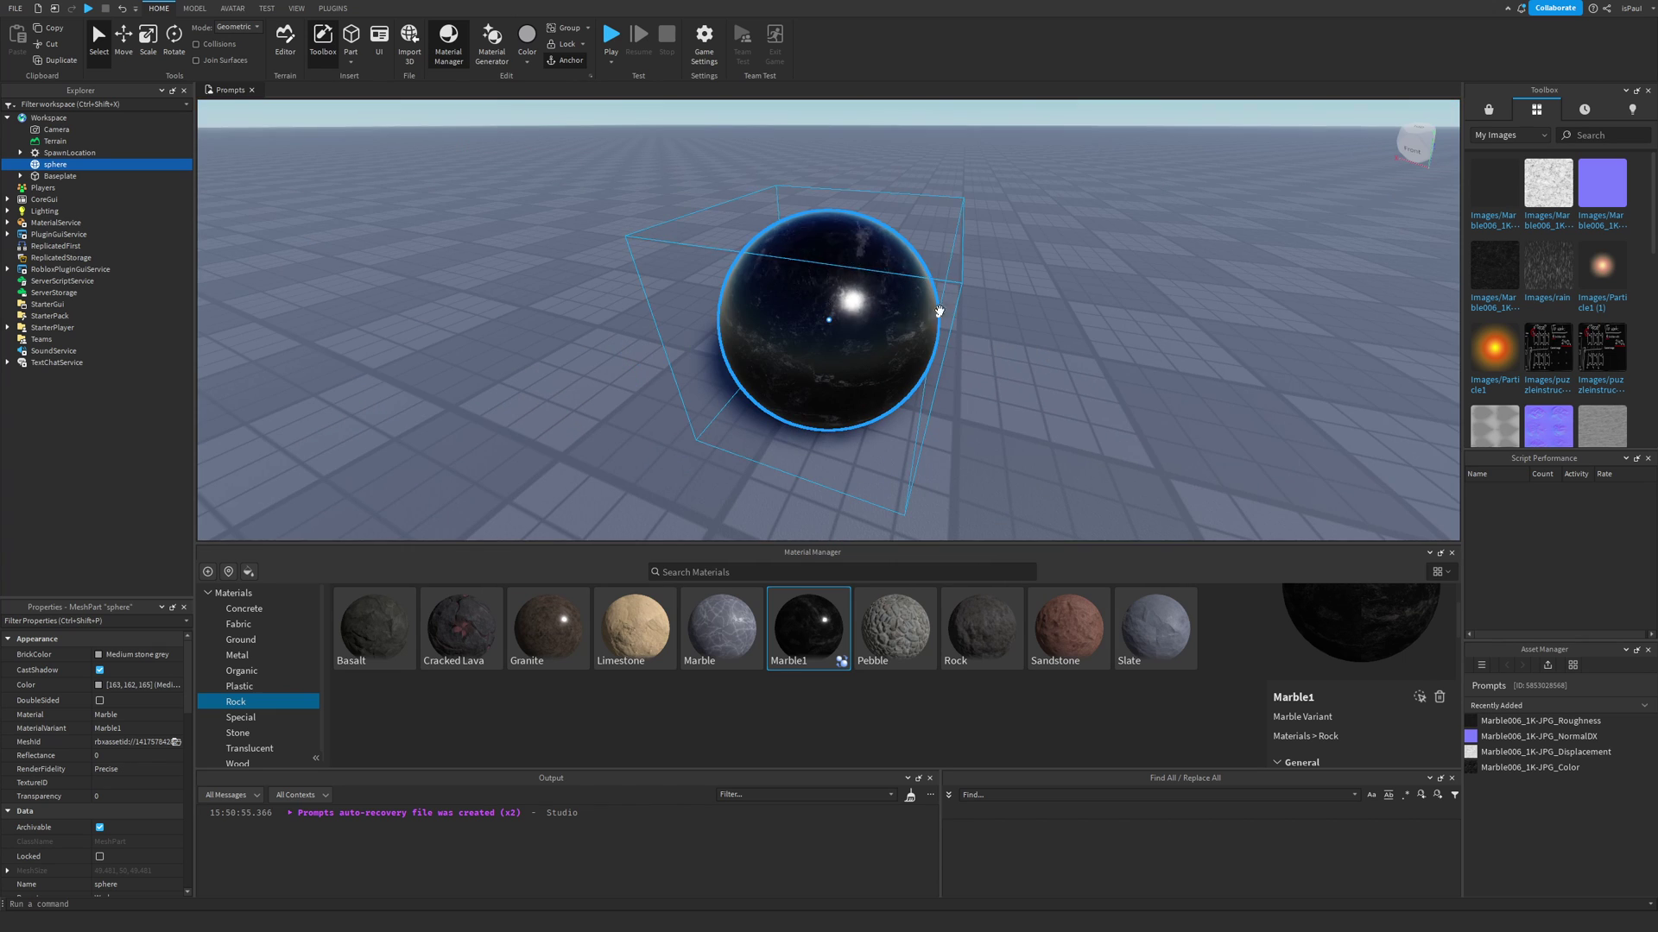
pyautogui.click(1075, 364)
pyautogui.moveTo(1075, 364); pyautogui.dragTo(943, 352, button='right')
pyautogui.scroll(3, 973, 337)
pyautogui.scroll(-5, 855, 202)
pyautogui.scroll(2, 855, 200)
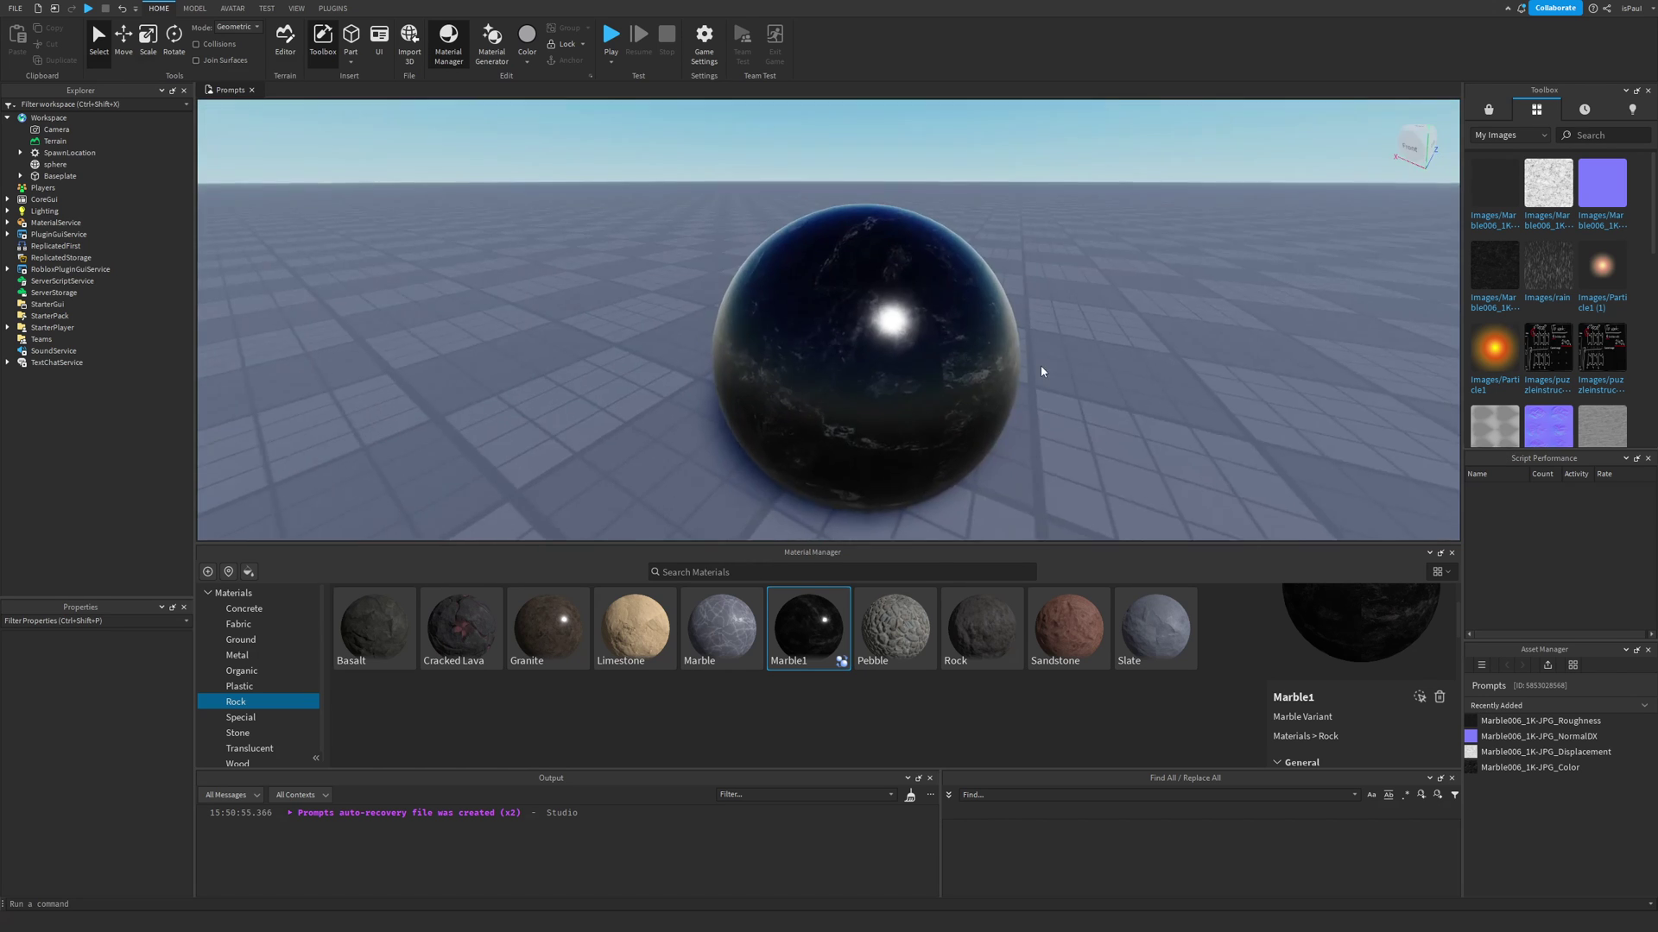
pyautogui.scroll(1, 1041, 371)
pyautogui.moveTo(981, 385); pyautogui.dragTo(1021, 403, button='right')
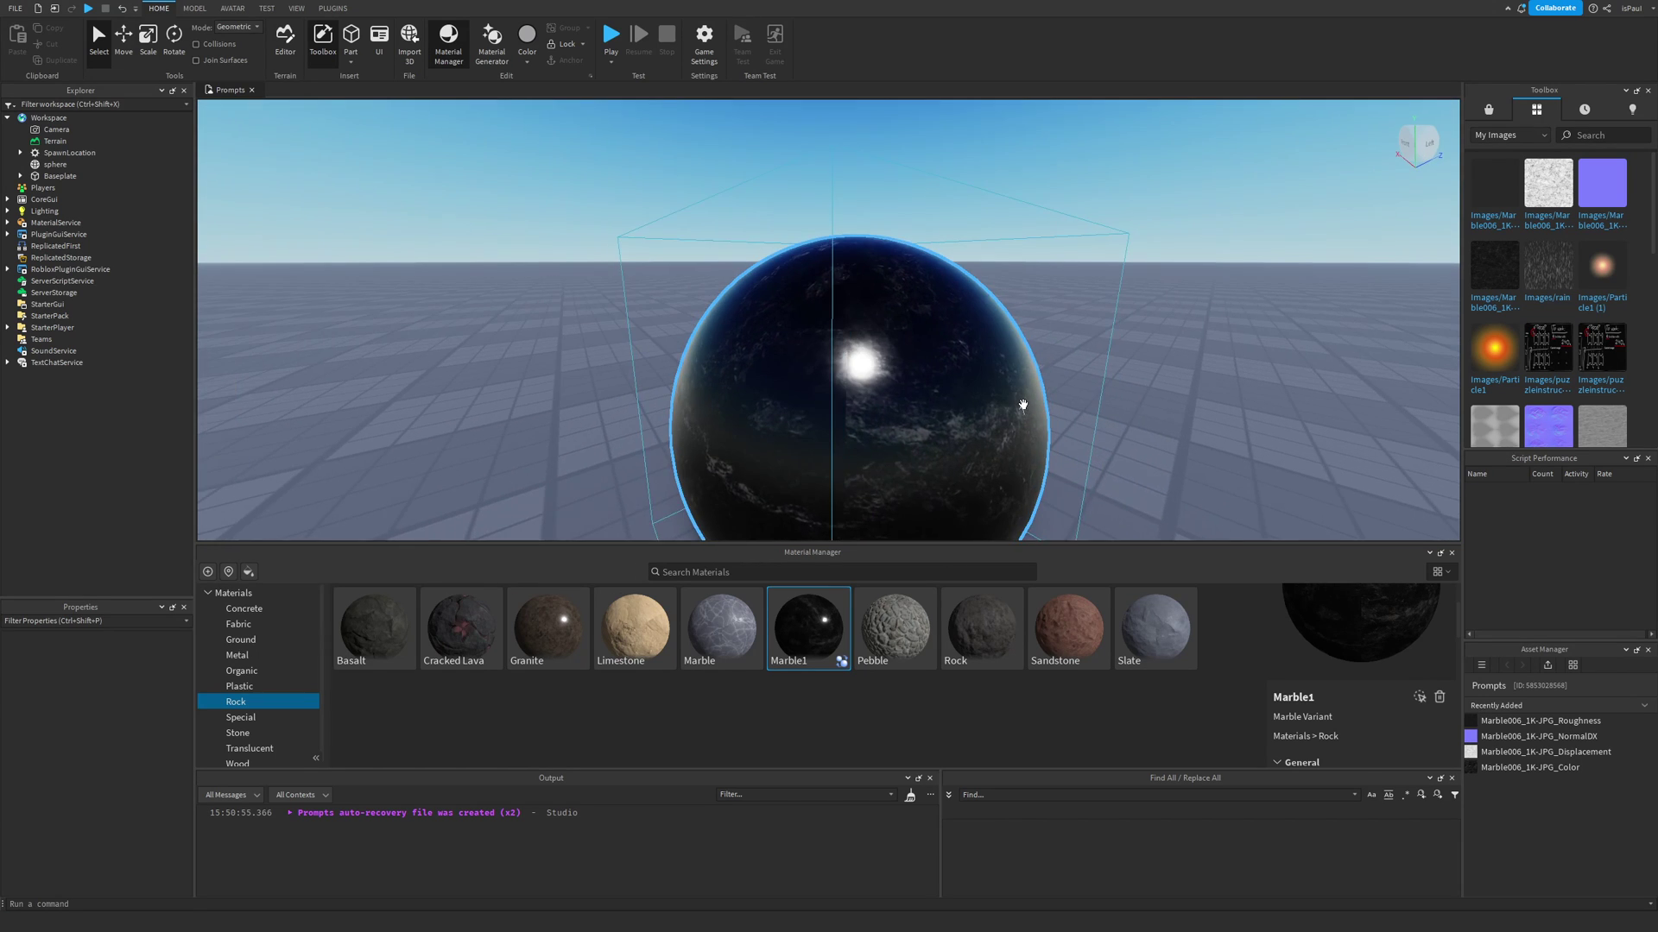
pyautogui.scroll(-4, 869, 406)
pyautogui.moveTo(886, 377); pyautogui.dragTo(841, 330, button='right')
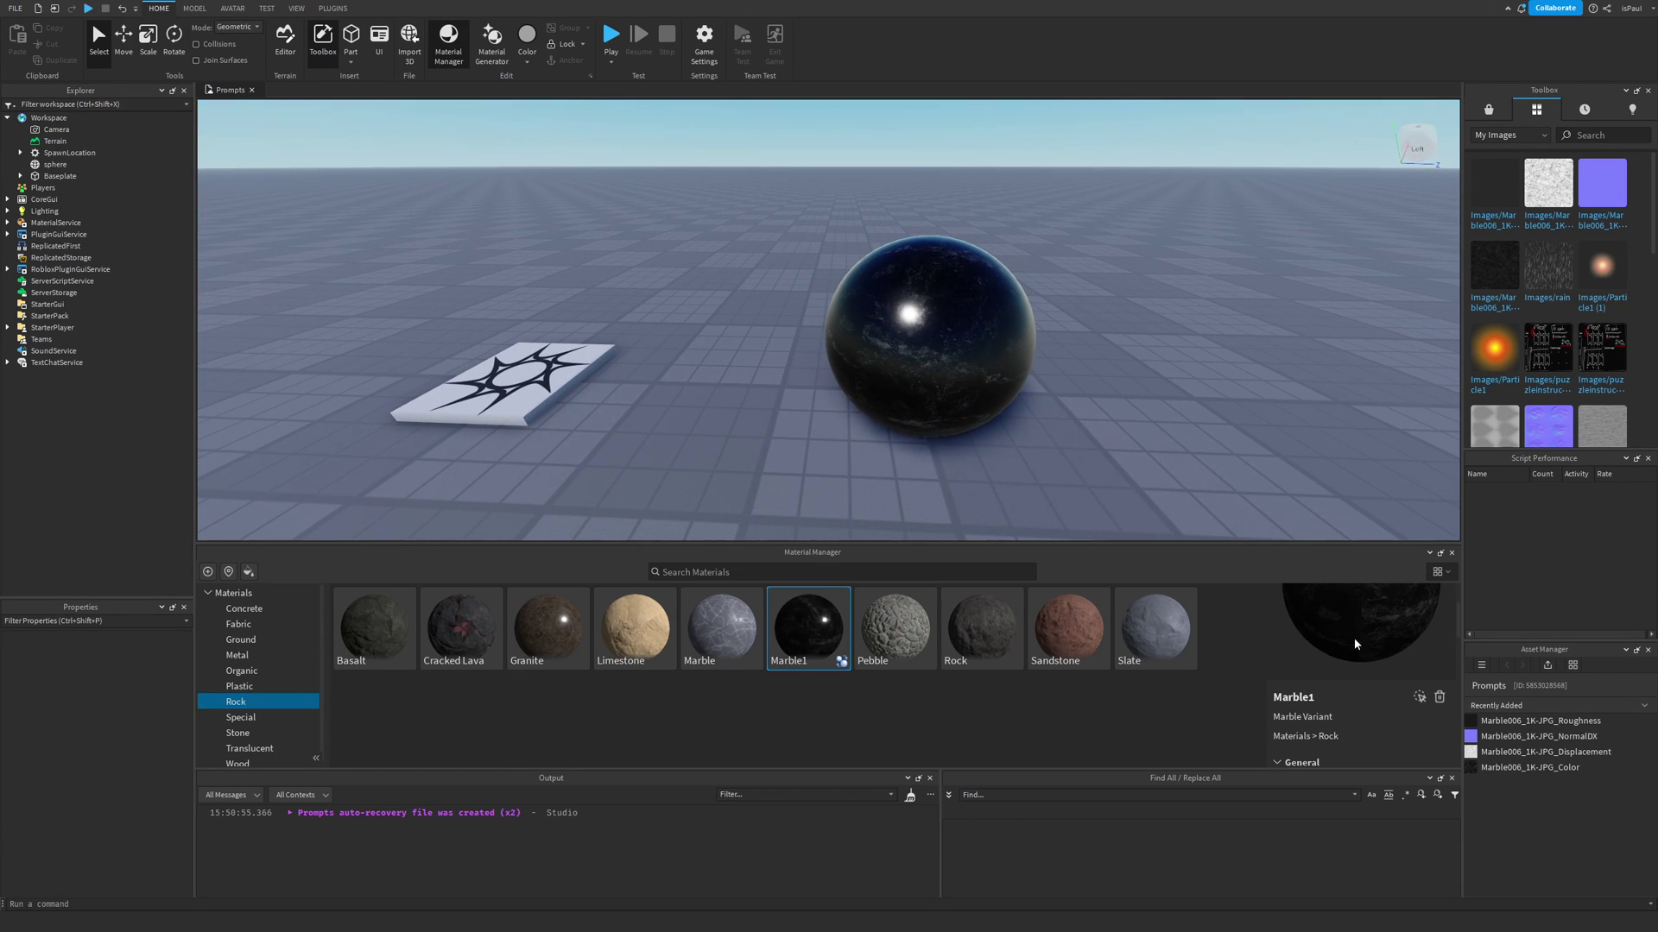
pyautogui.click(1420, 696)
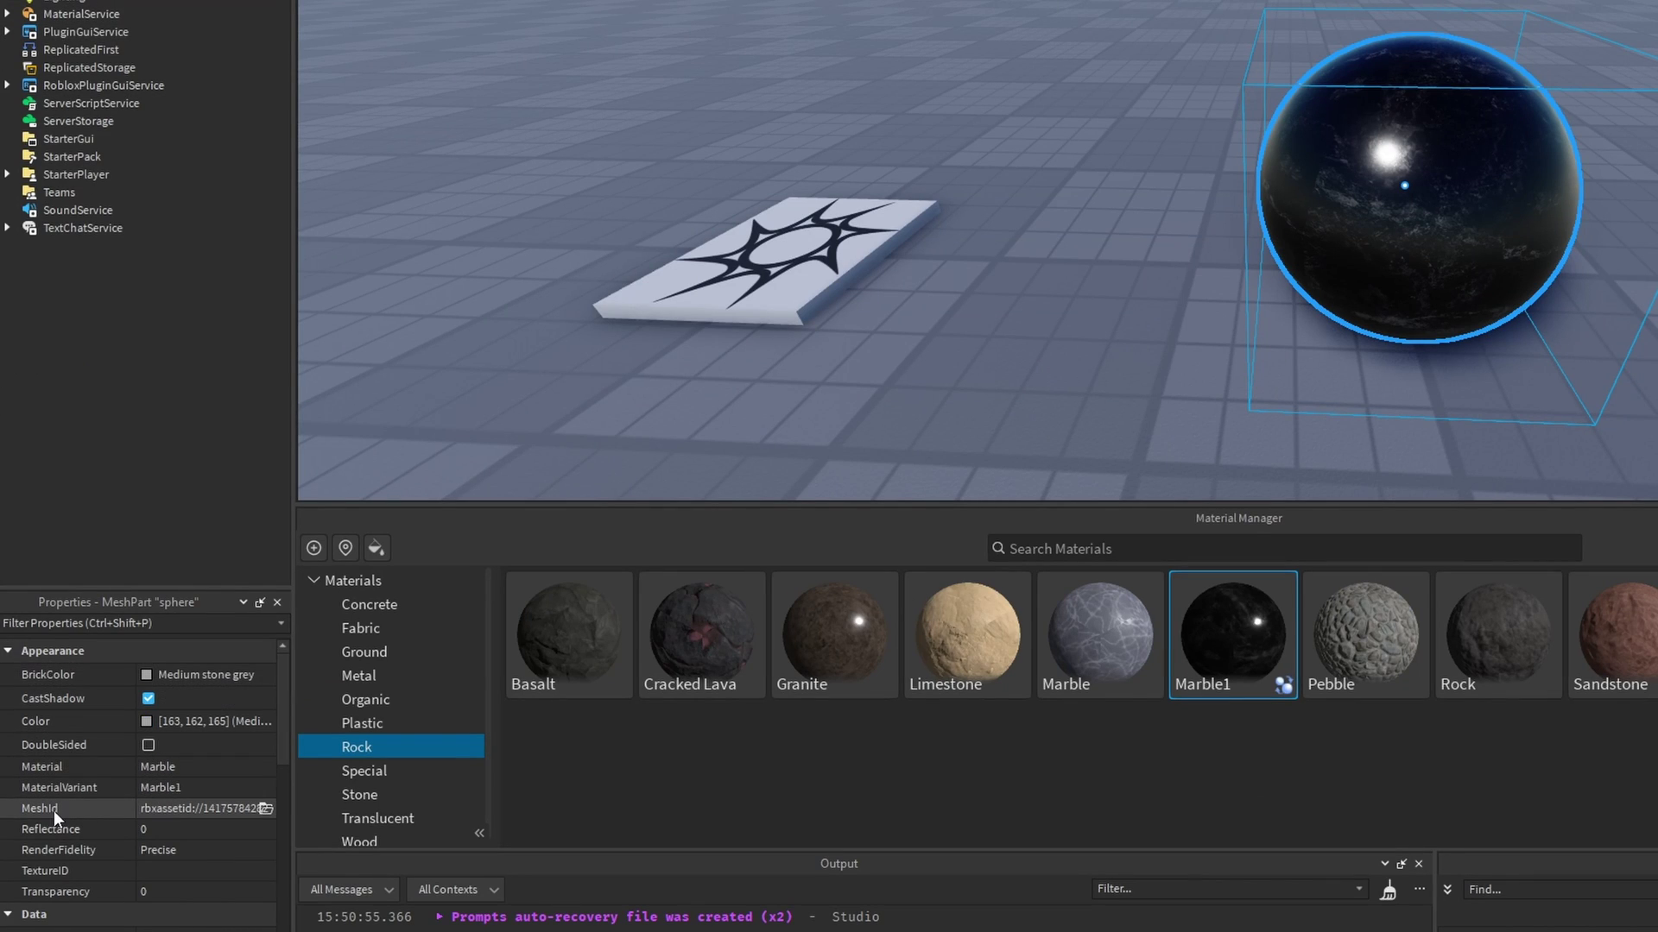
pyautogui.click(109, 787)
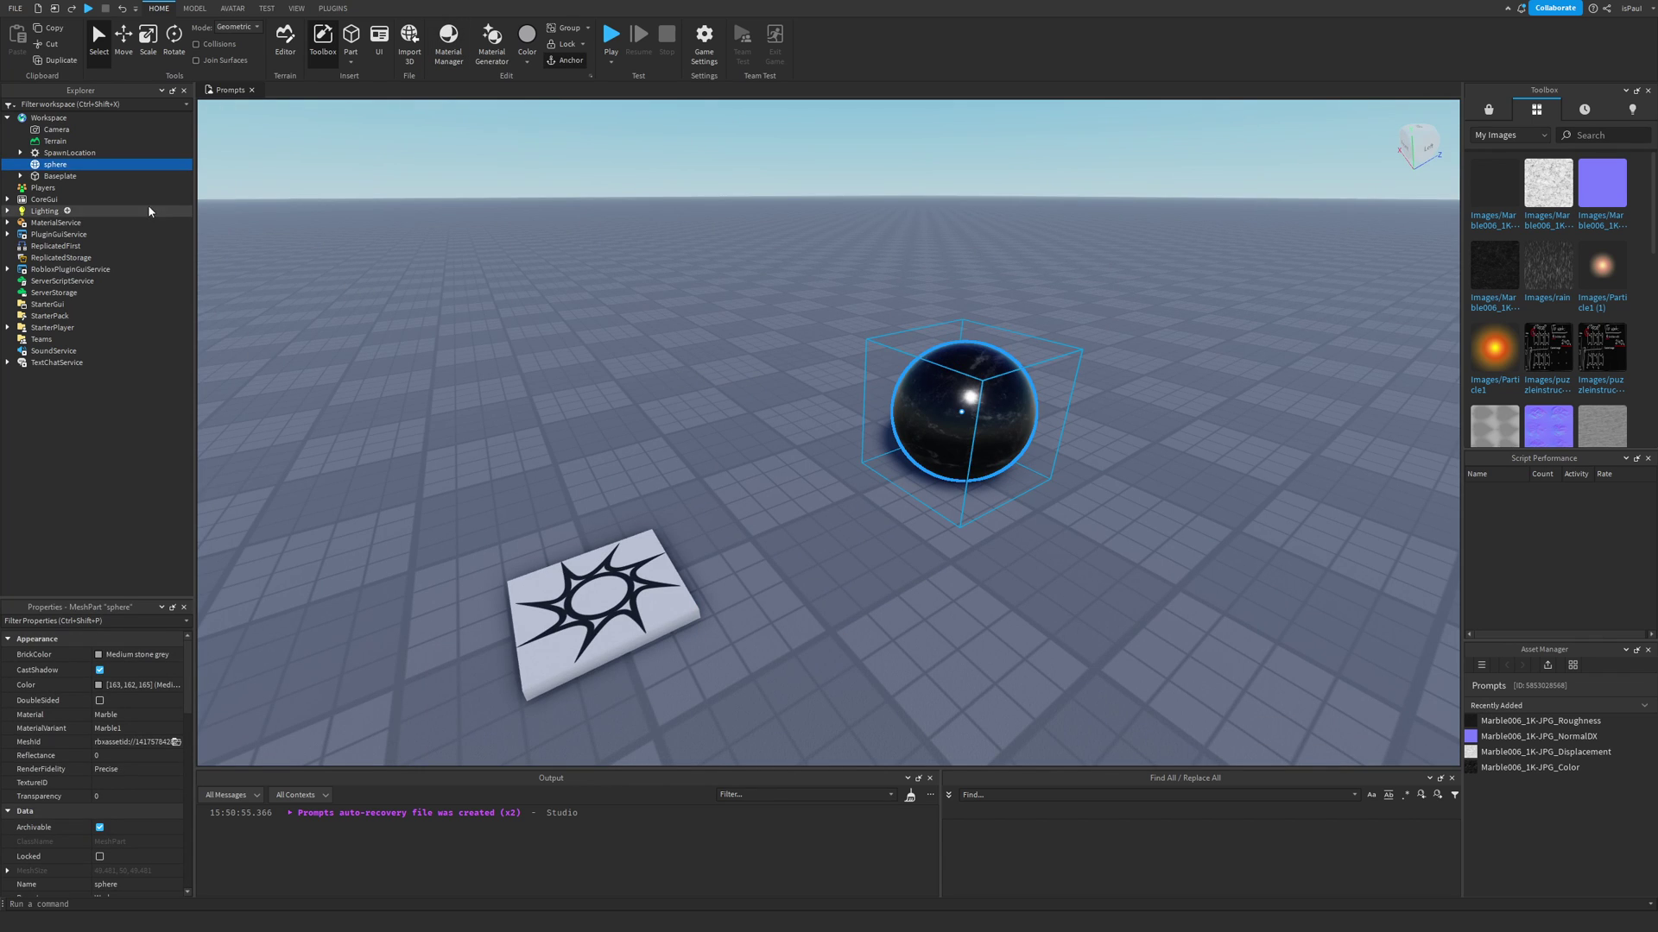
# - Undo the material variant assignment and the SurfaceAppearance deletion on the sphere
pyautogui.hotkey('ctrl', 'z')
pyautogui.hotkey('ctrl', 'z')
pyautogui.click(868, 495)
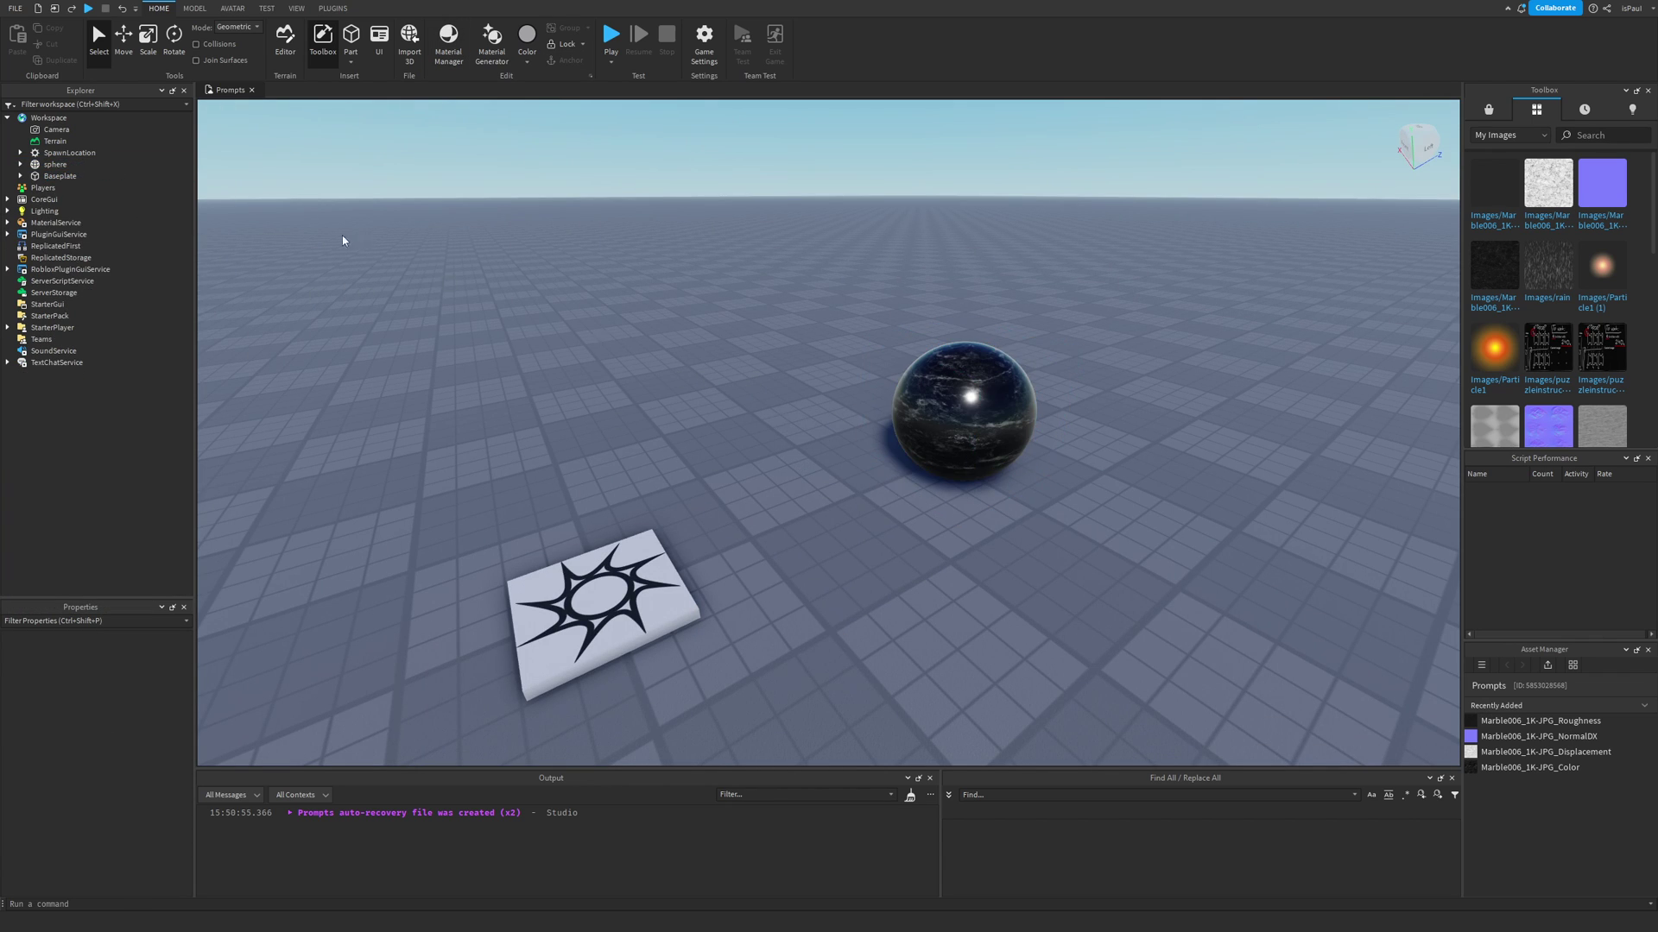
# - Place a copy of the sphere beside the original and clear all texture maps from the copy's SurfaceAppearance
pyautogui.click(19, 165)
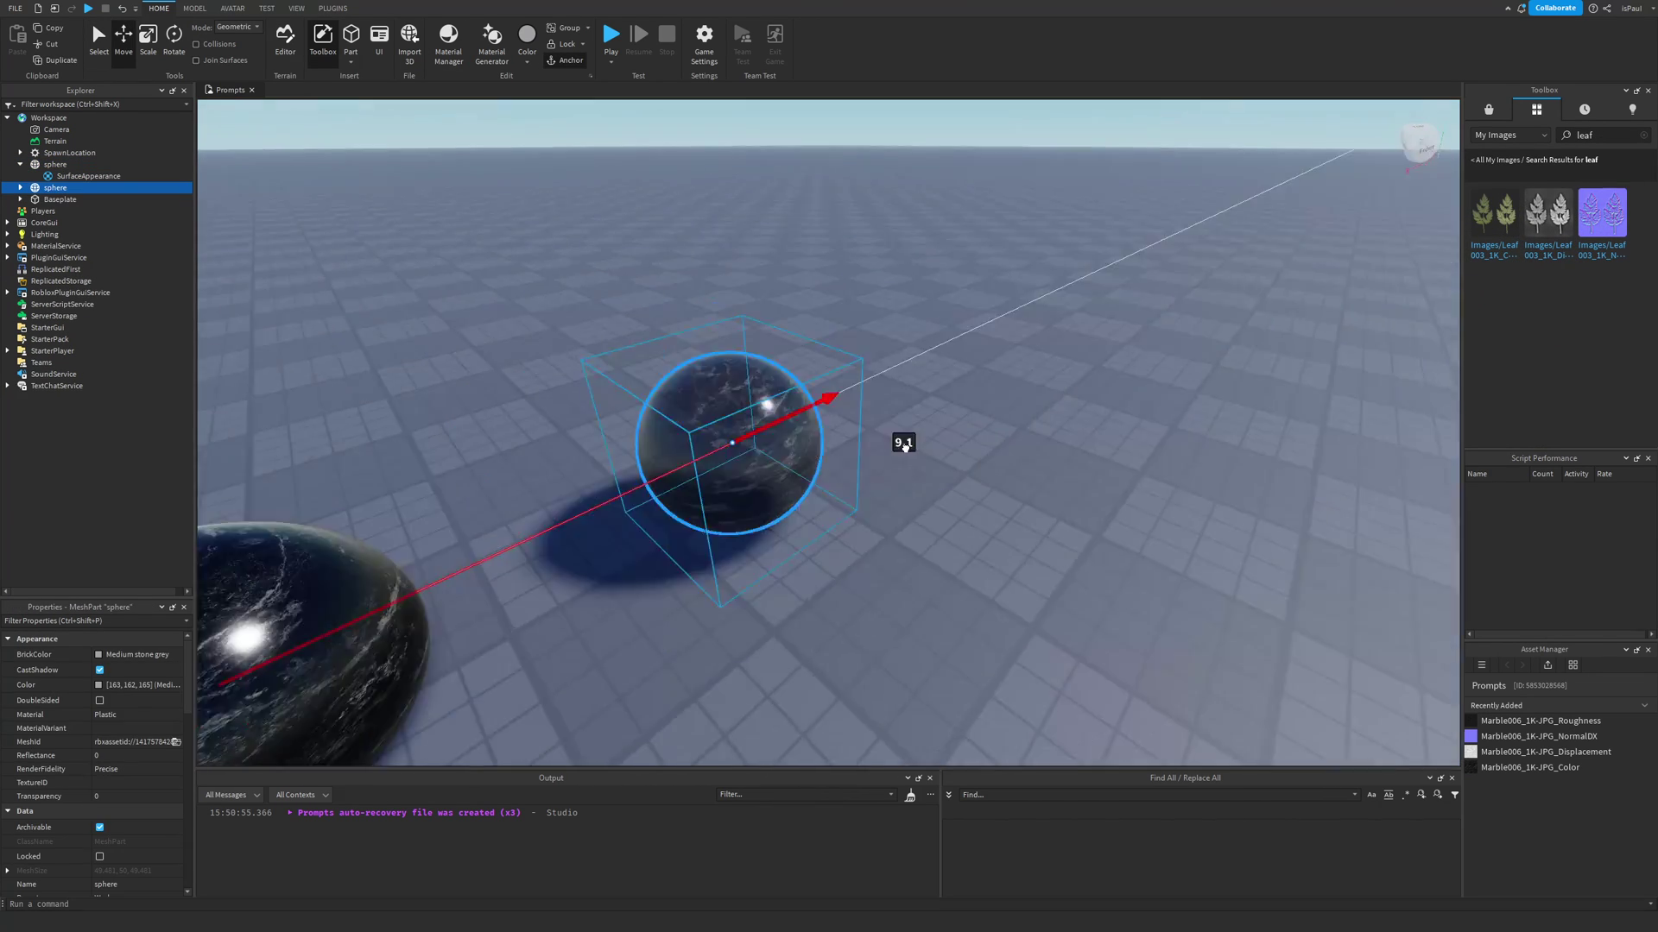
pyautogui.moveTo(902, 444); pyautogui.dragTo(691, 505)
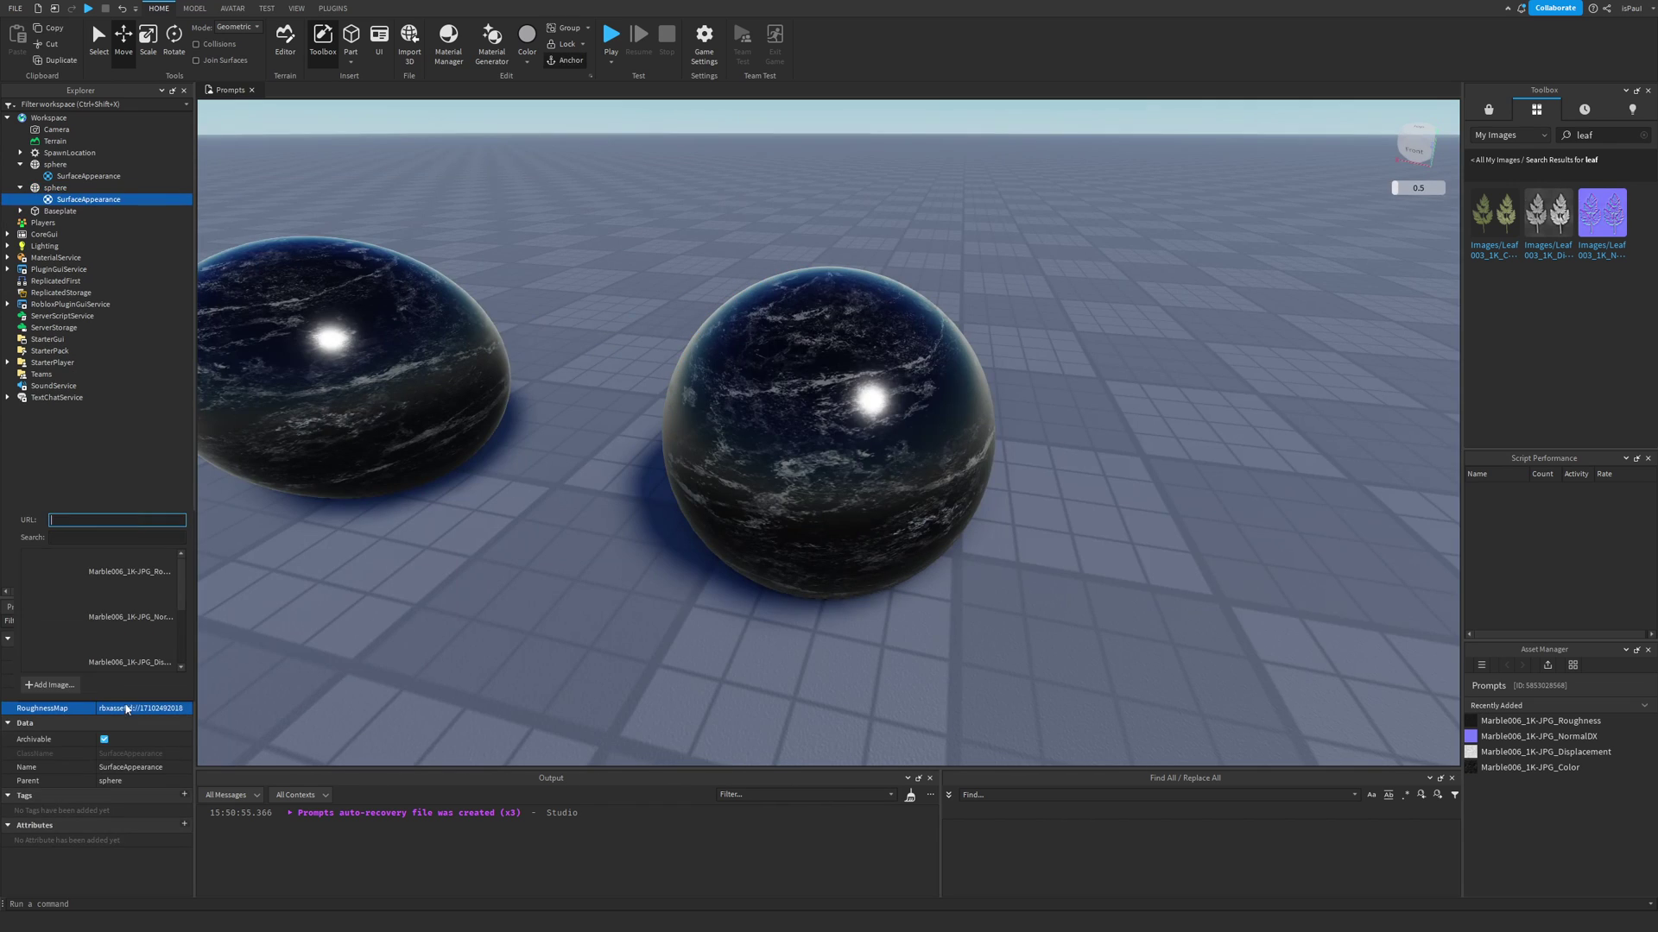
pyautogui.click(126, 696)
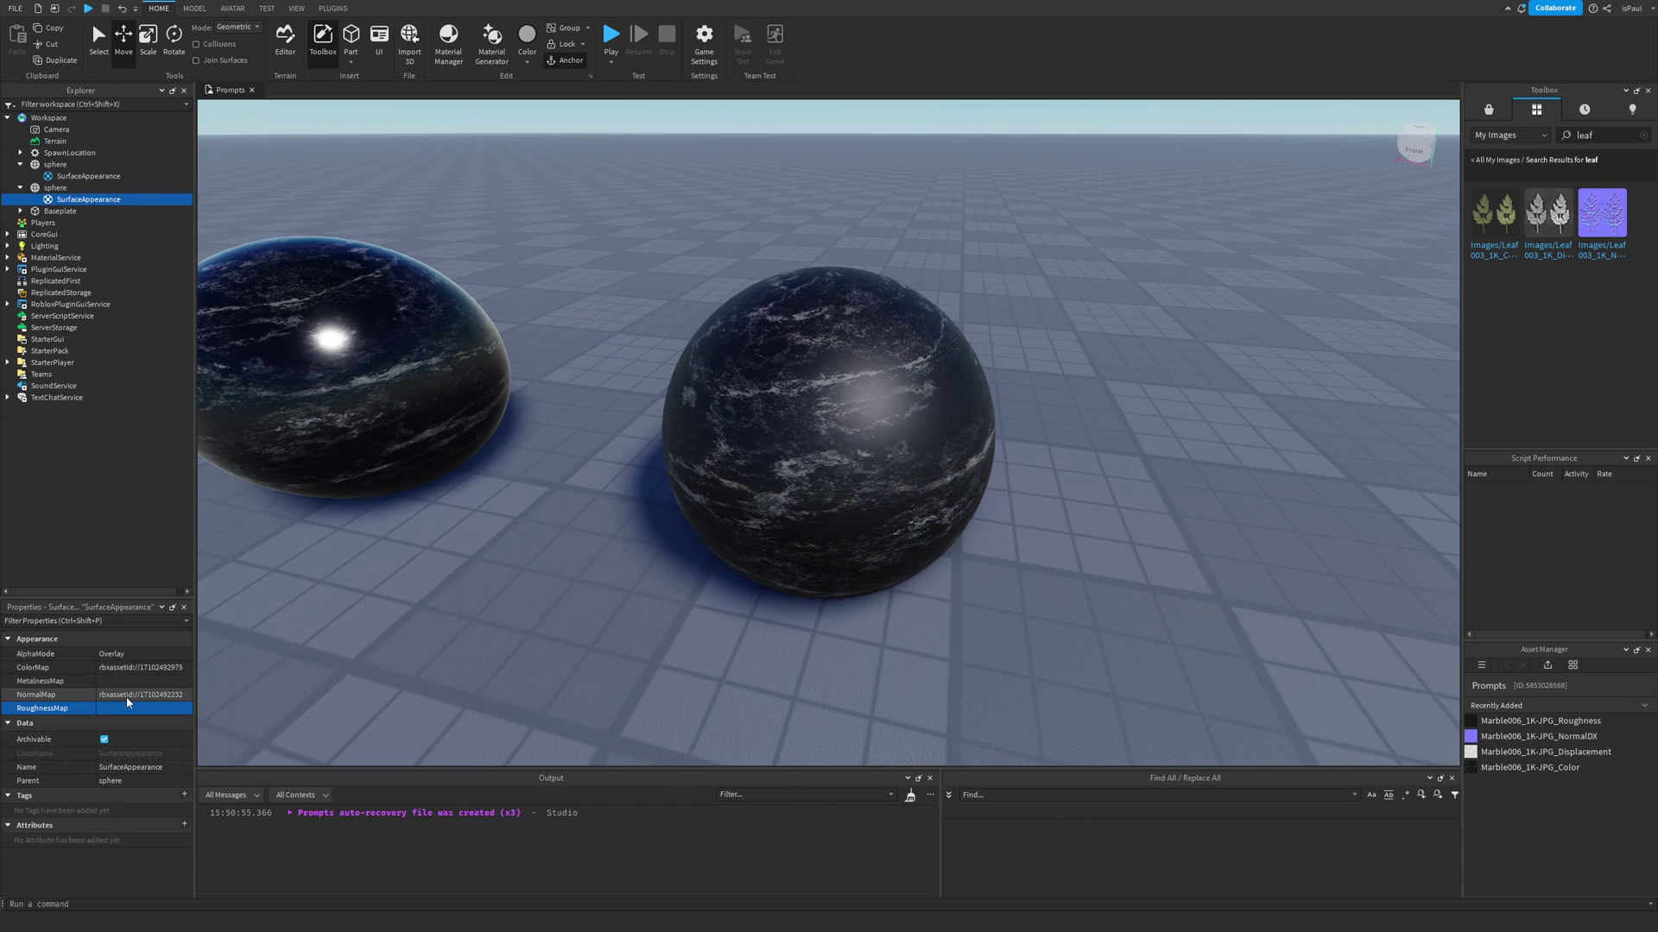
pyautogui.click(136, 670)
pyautogui.press('BackSpace')
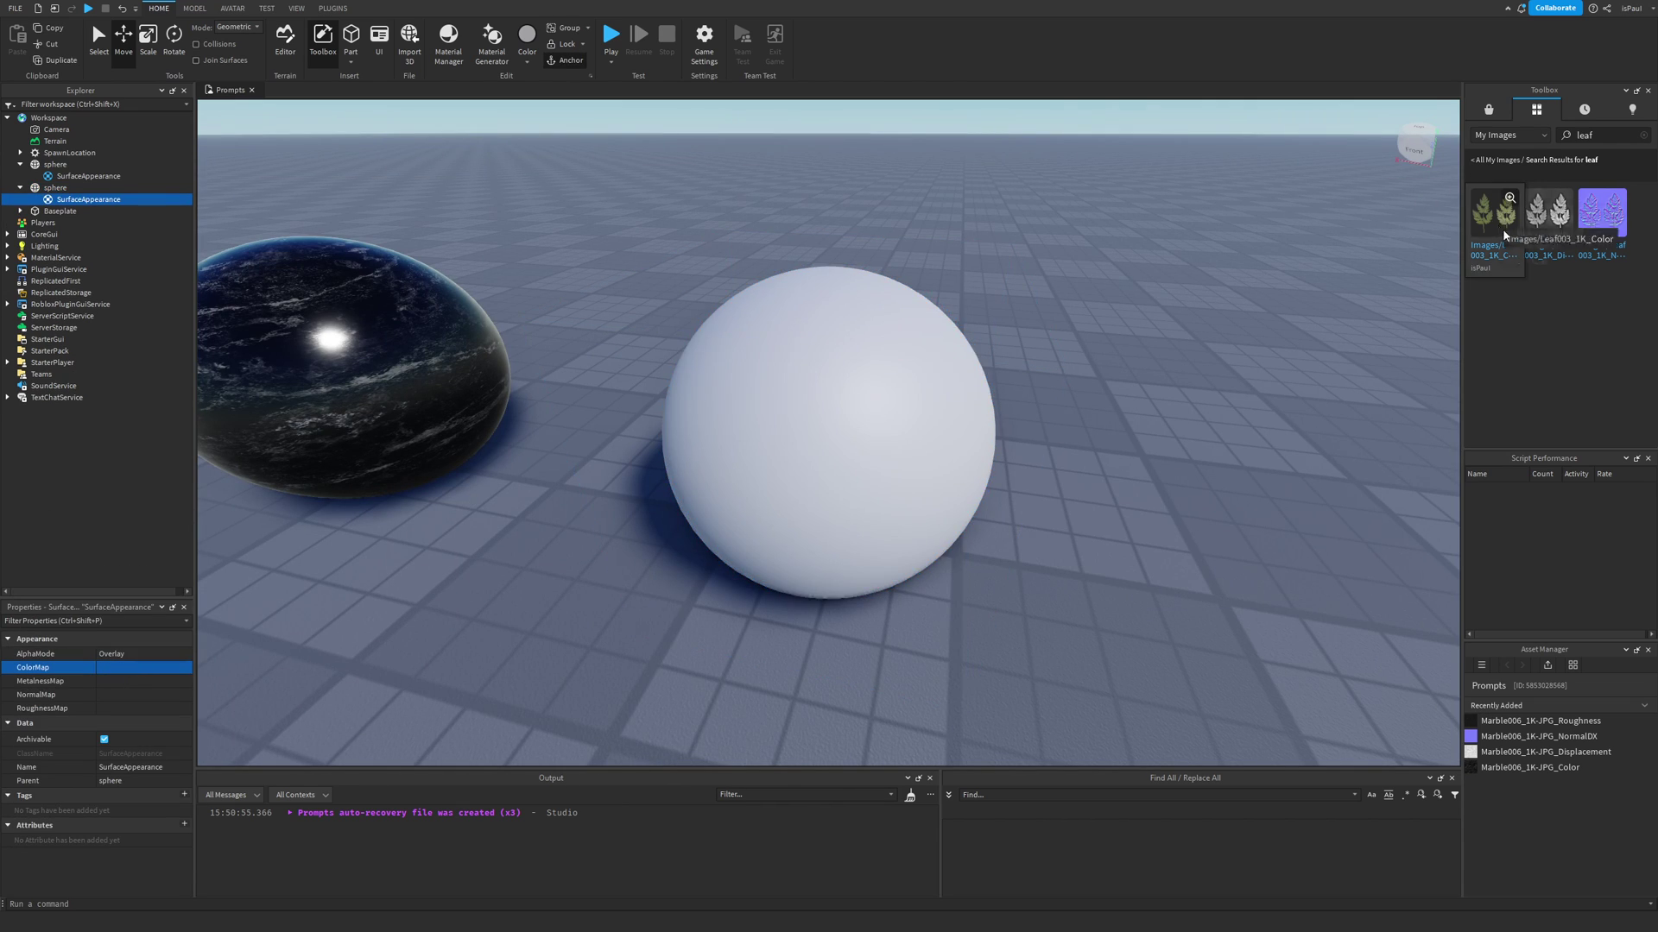
# - Set the copied sphere's SurfaceAppearance ColorMap to the Leaf003_1K_Color asset ID and its AlphaMode to Transparency
pyautogui.click(139, 667)
pyautogui.press('Return')
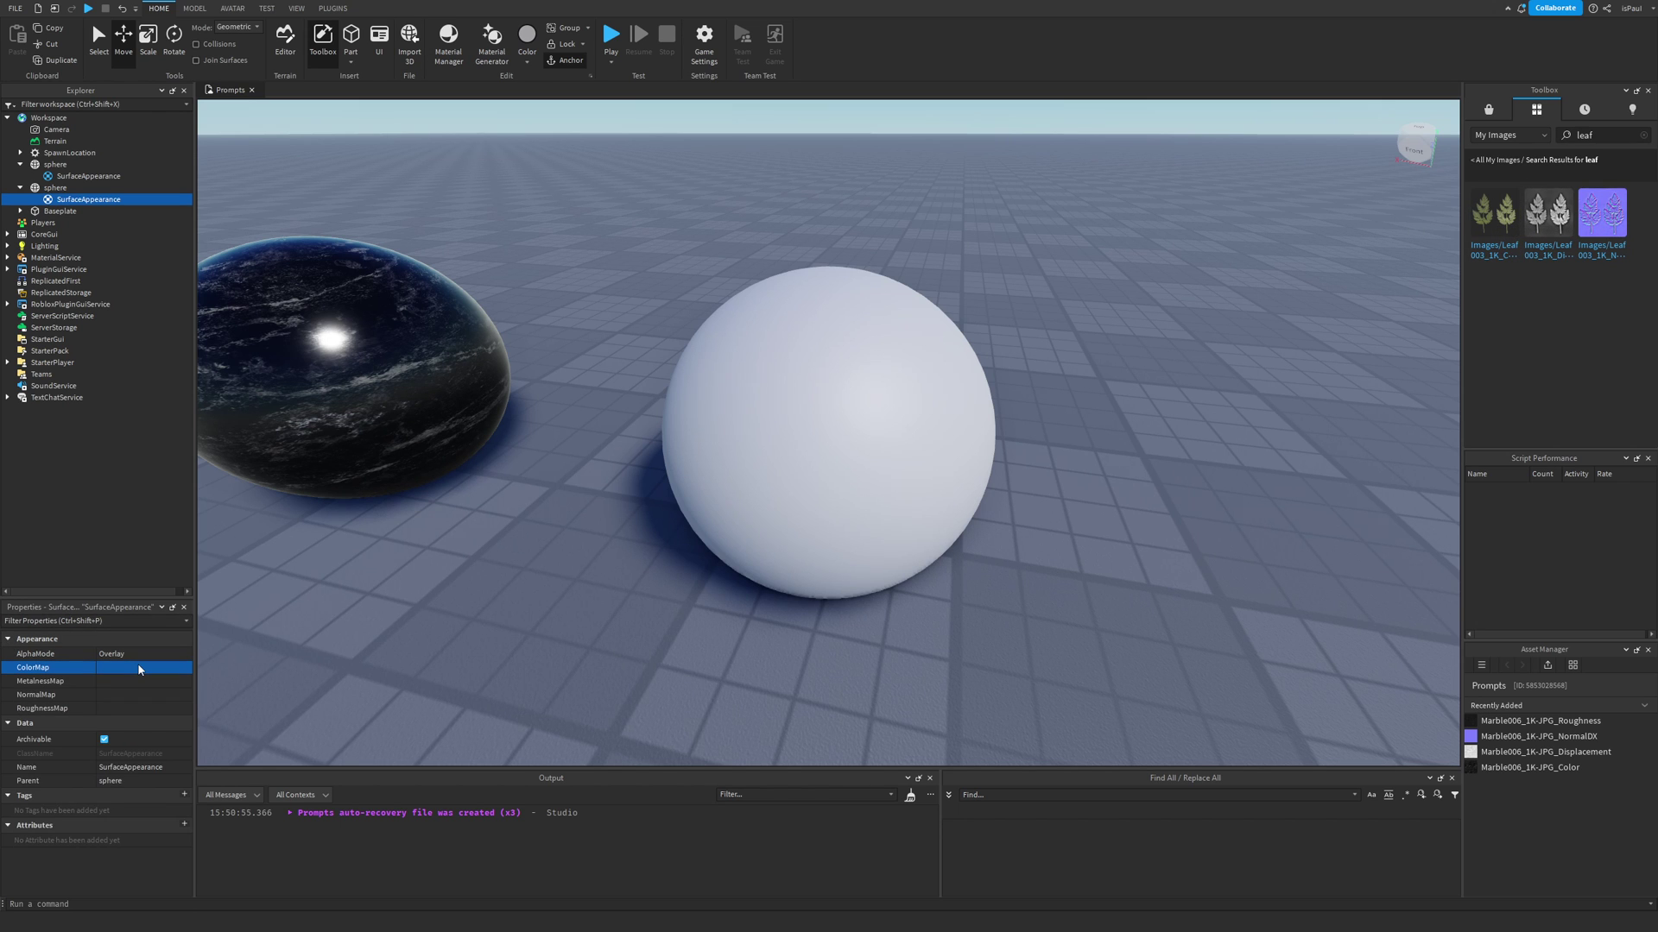
pyautogui.moveTo(1042, 573); pyautogui.dragTo(921, 573, button='right')
pyautogui.click(143, 655)
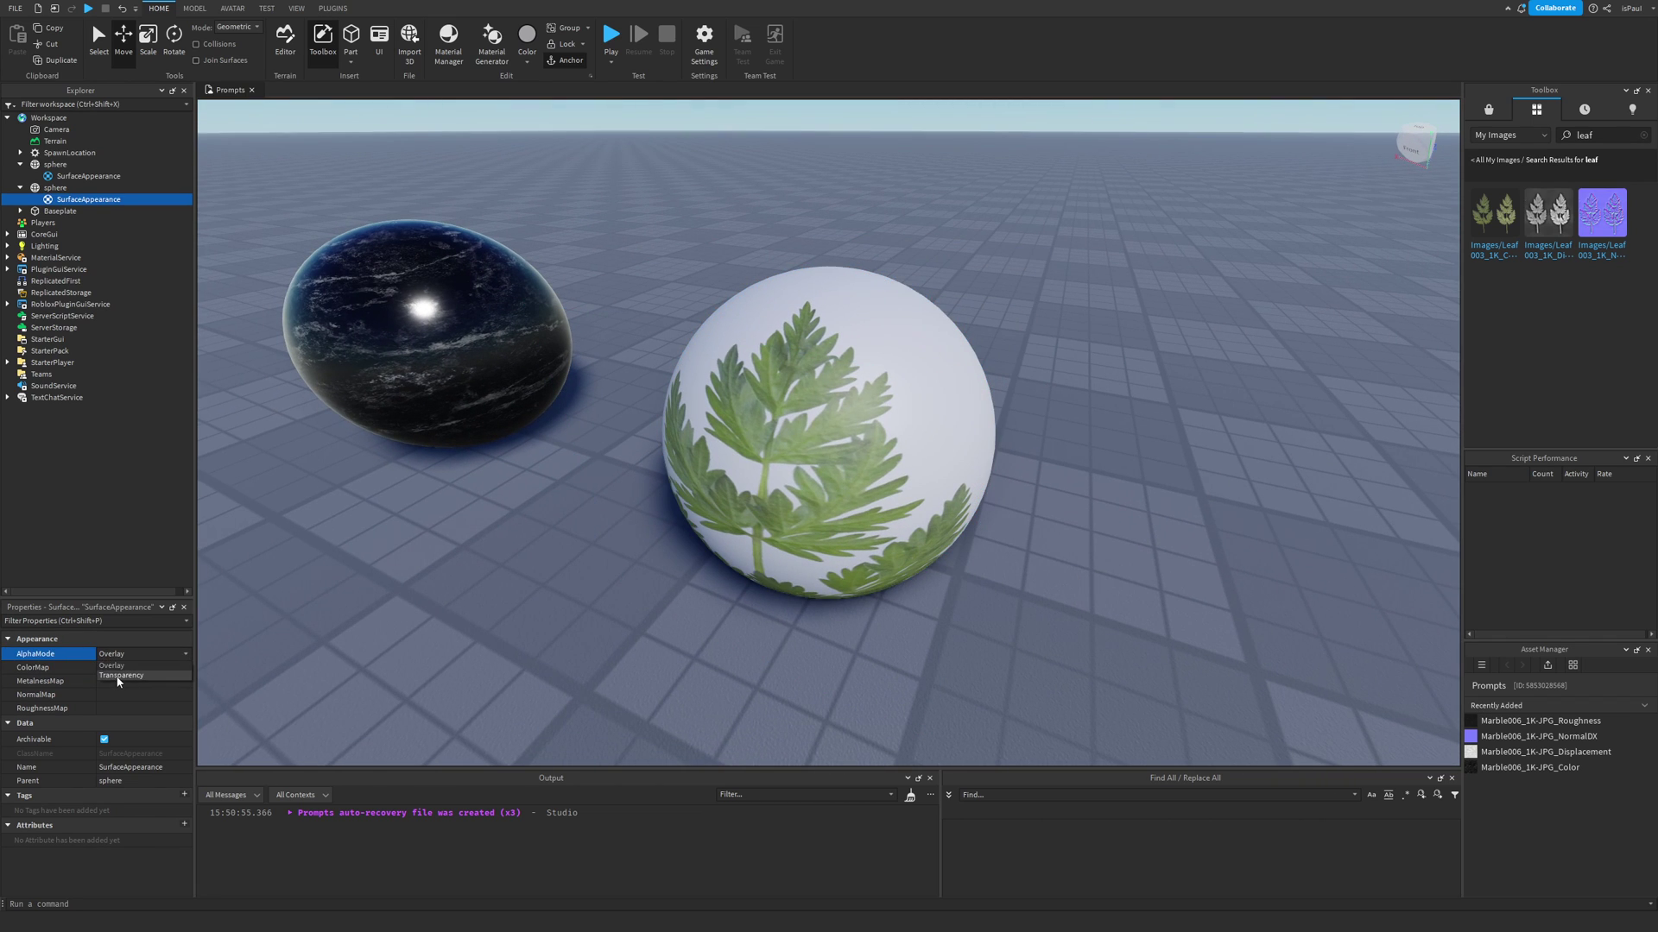
pyautogui.click(118, 678)
pyautogui.click(451, 666)
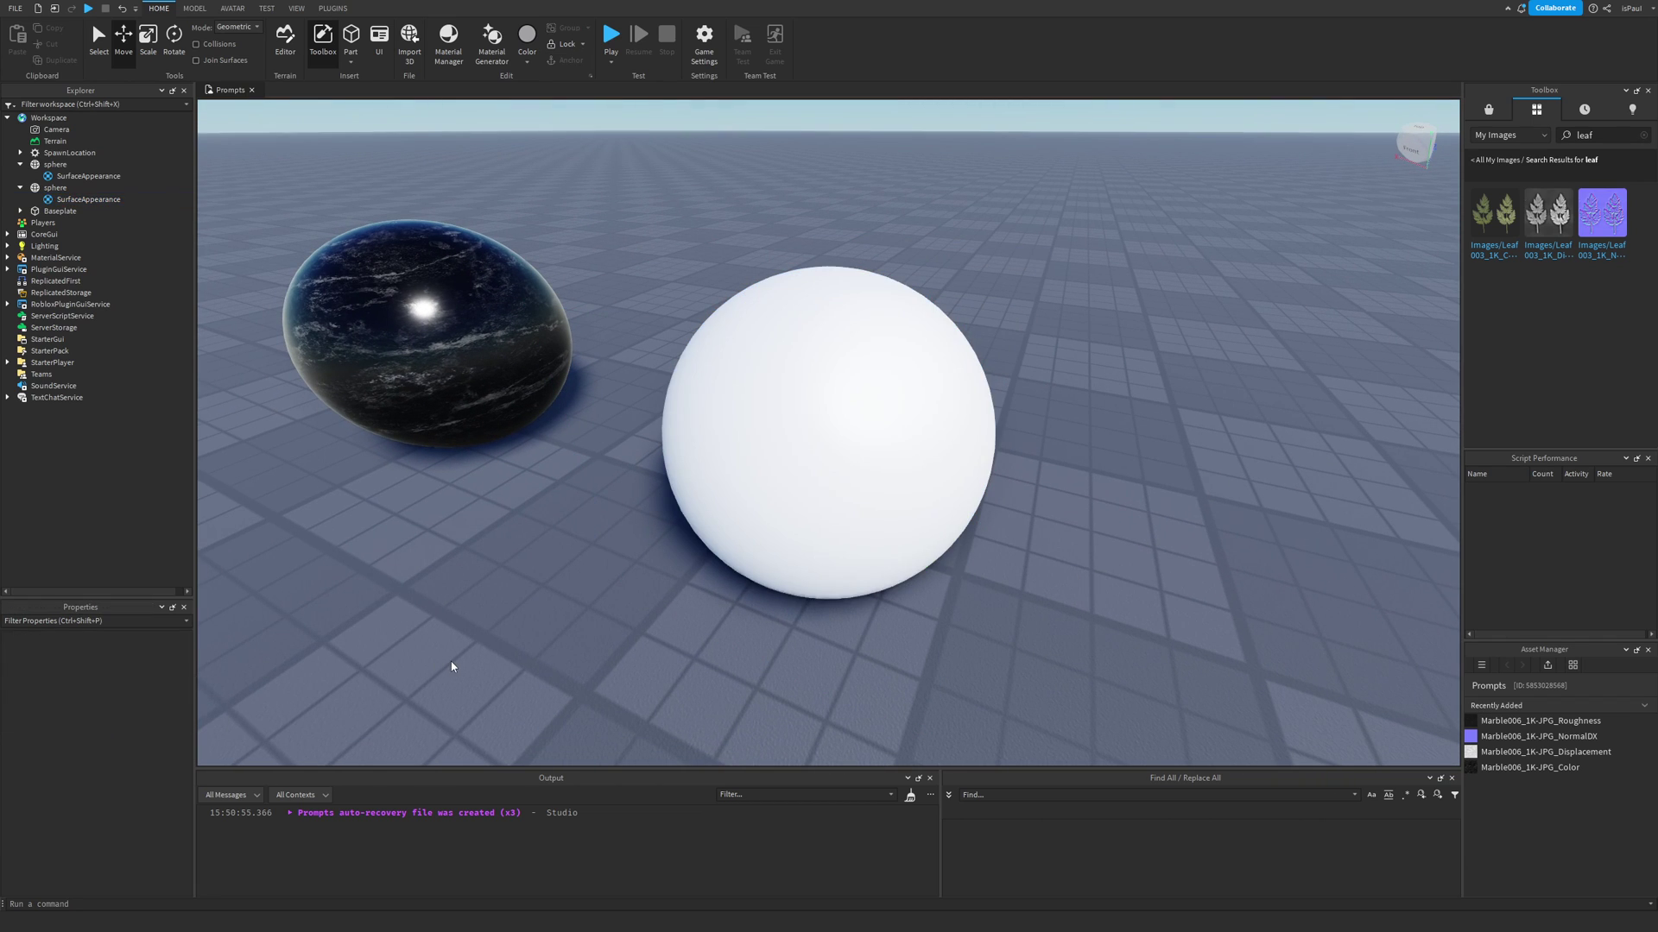
# - Examine the transparent leaf texture on the copied sphere from different angles
pyautogui.click(777, 555)
pyautogui.hotkey('ctrl', '1')
pyautogui.moveTo(1006, 570); pyautogui.dragTo(1046, 523, button='right')
pyautogui.click(1038, 525)
pyautogui.moveTo(915, 474); pyautogui.dragTo(915, 474, button='right')
pyautogui.moveTo(1011, 532); pyautogui.dragTo(1012, 532, button='right')
pyautogui.moveTo(1100, 440); pyautogui.dragTo(1099, 441, button='right')
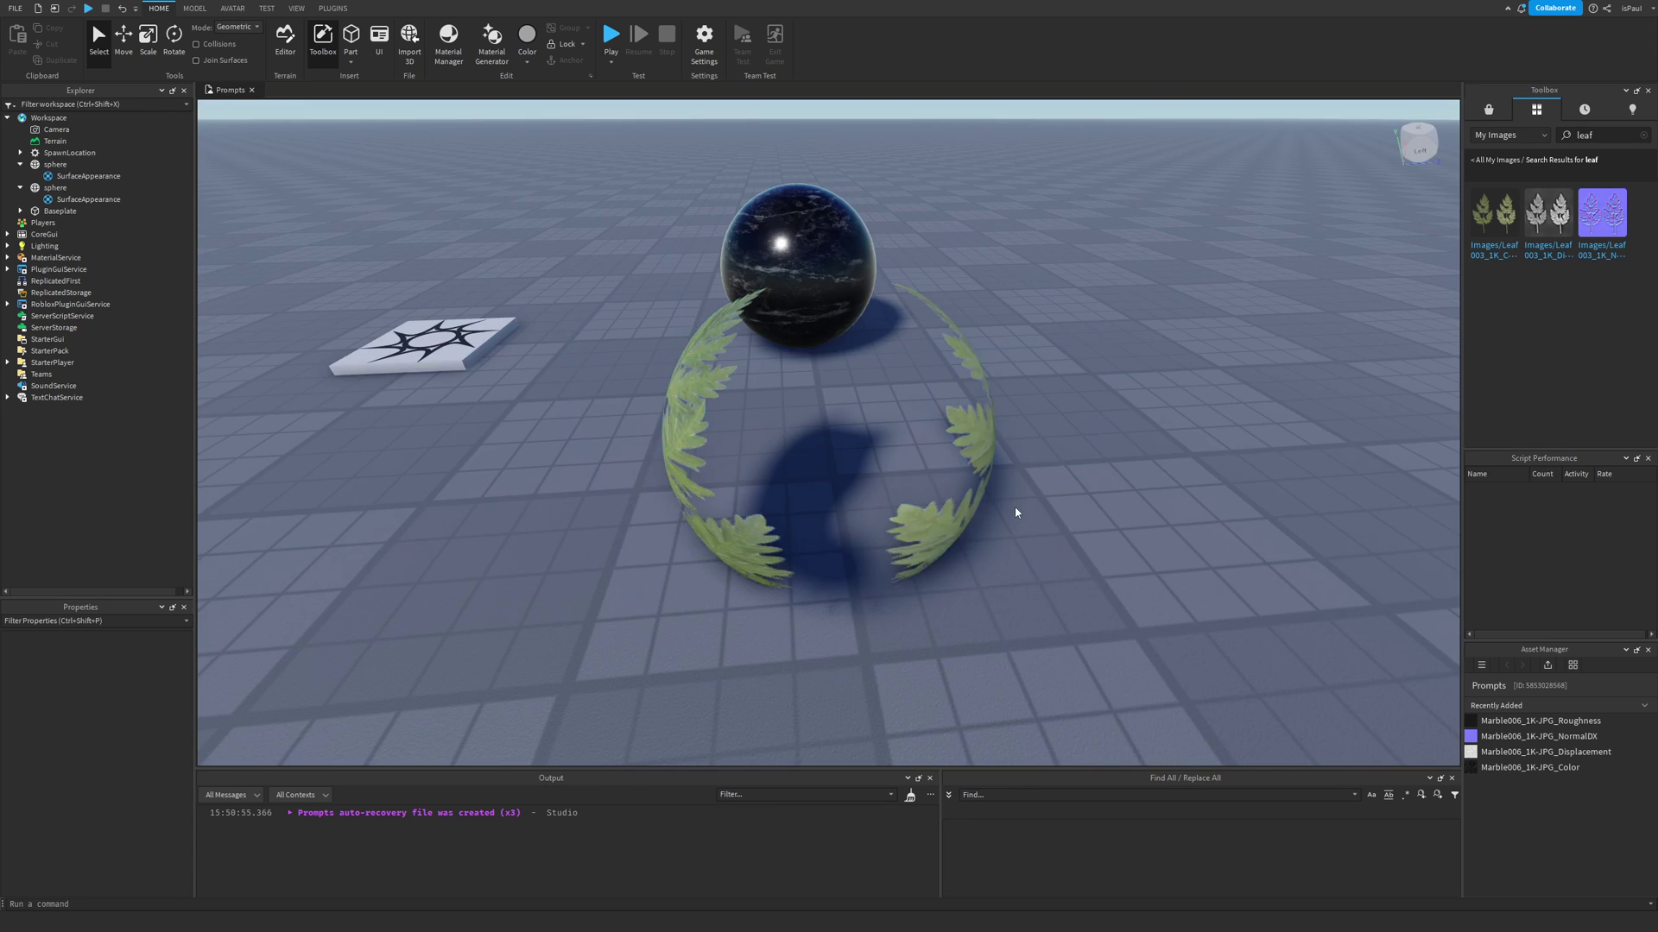
pyautogui.moveTo(978, 518); pyautogui.dragTo(979, 520, button='right')
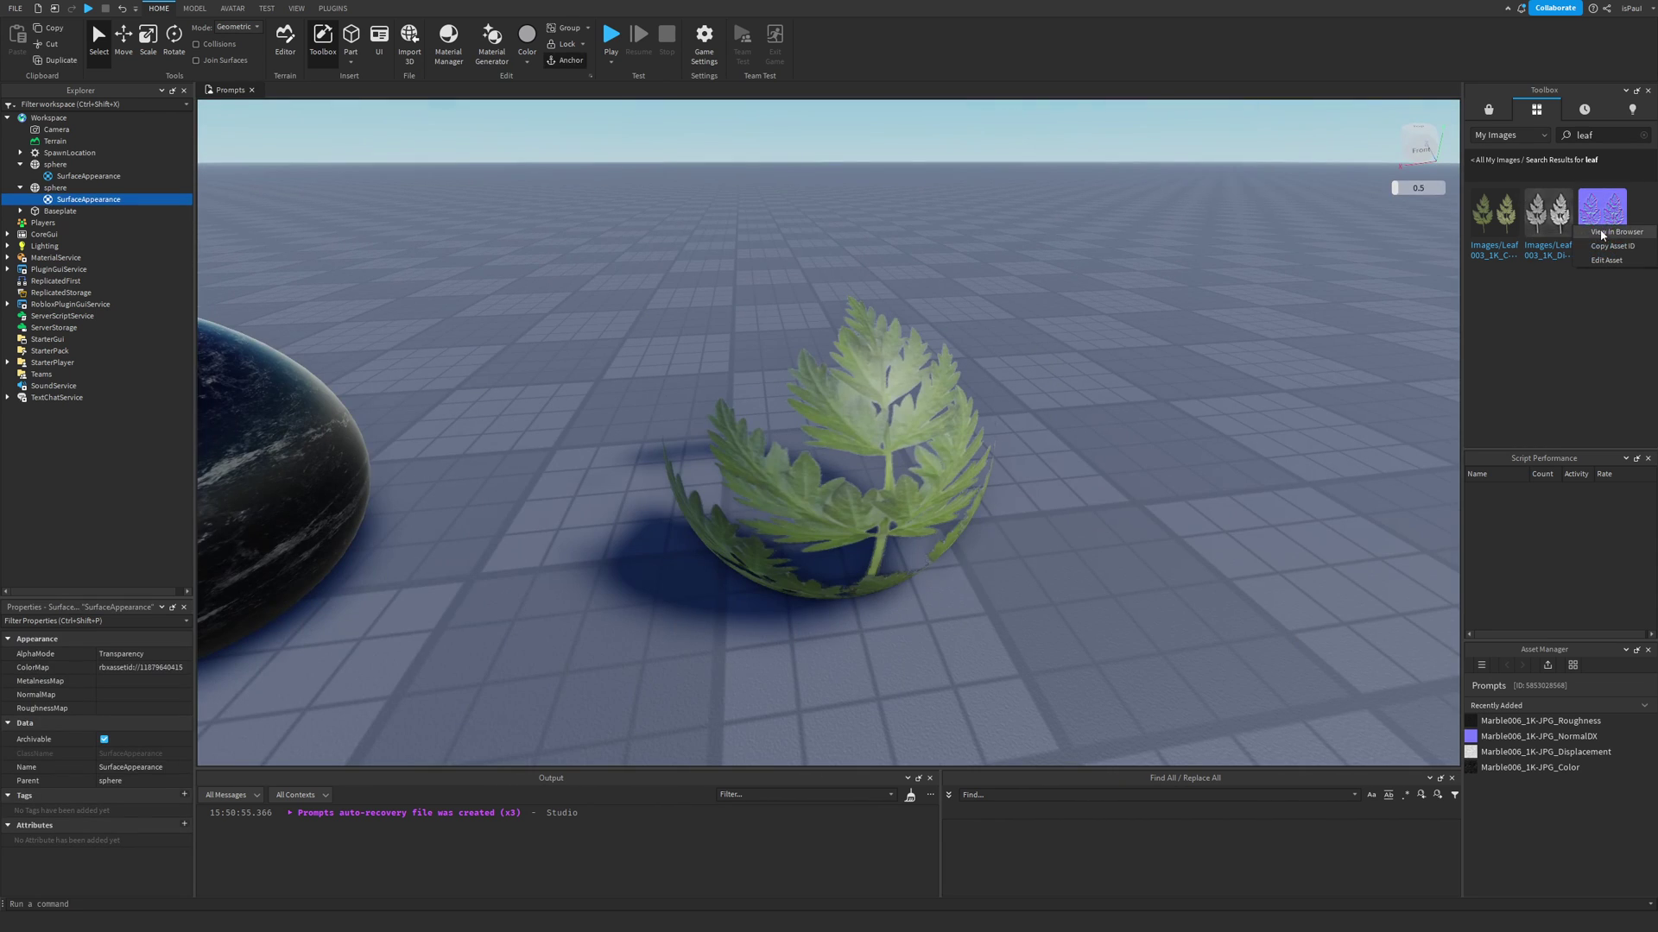
# - Copy the leaf normal image's asset ID into the NormalMap of the leaf sphere's SurfaceAppearance
pyautogui.click(1600, 247)
pyautogui.moveTo(1623, 226)
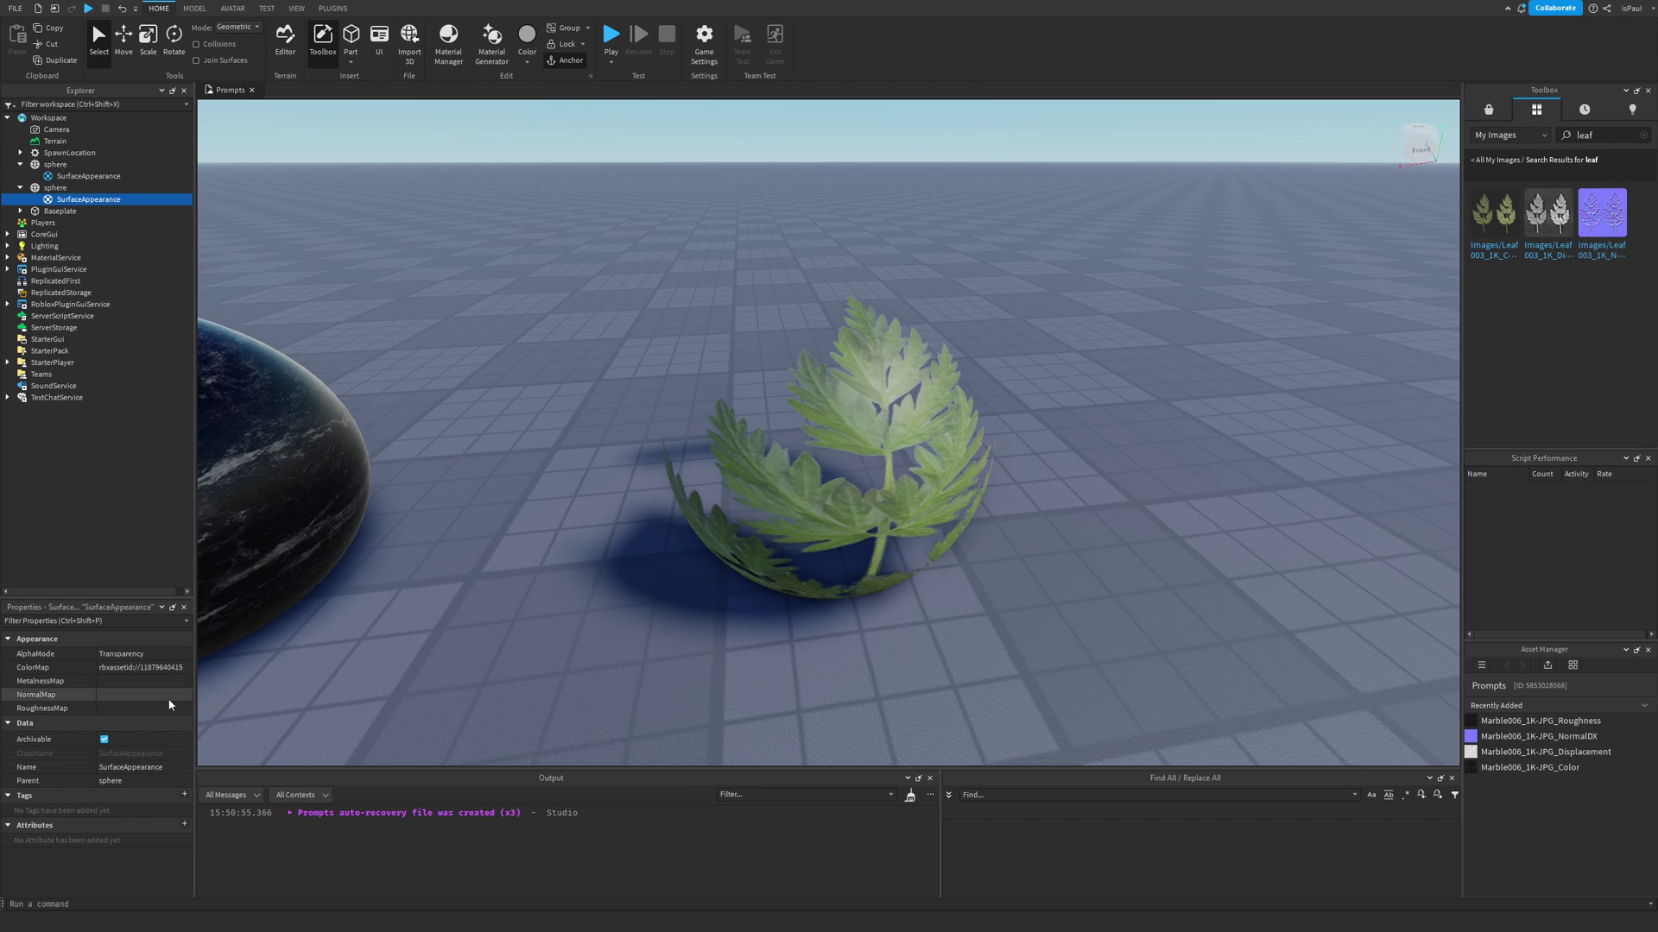
pyautogui.click(141, 694)
pyautogui.hotkey('ctrl', 'v')
pyautogui.press('Return')
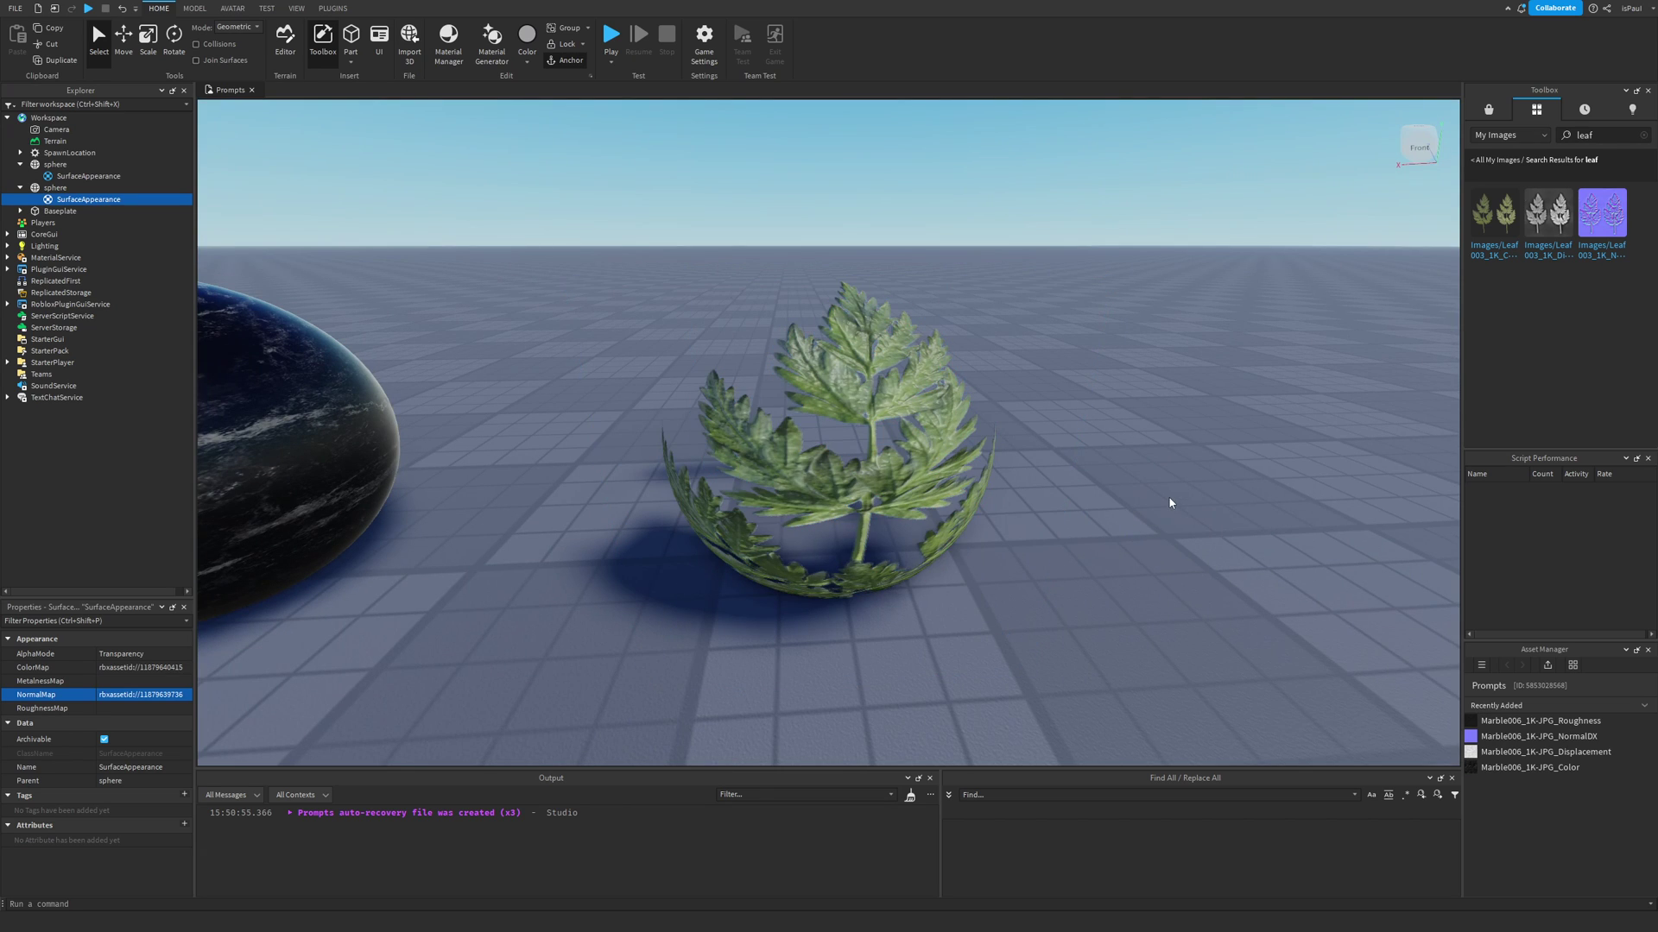
# - Copy the leaf displacement image's asset ID into the RoughnessMap of the leaf sphere's SurfaceAppearance
pyautogui.rightClick(1557, 234)
pyautogui.click(1570, 243)
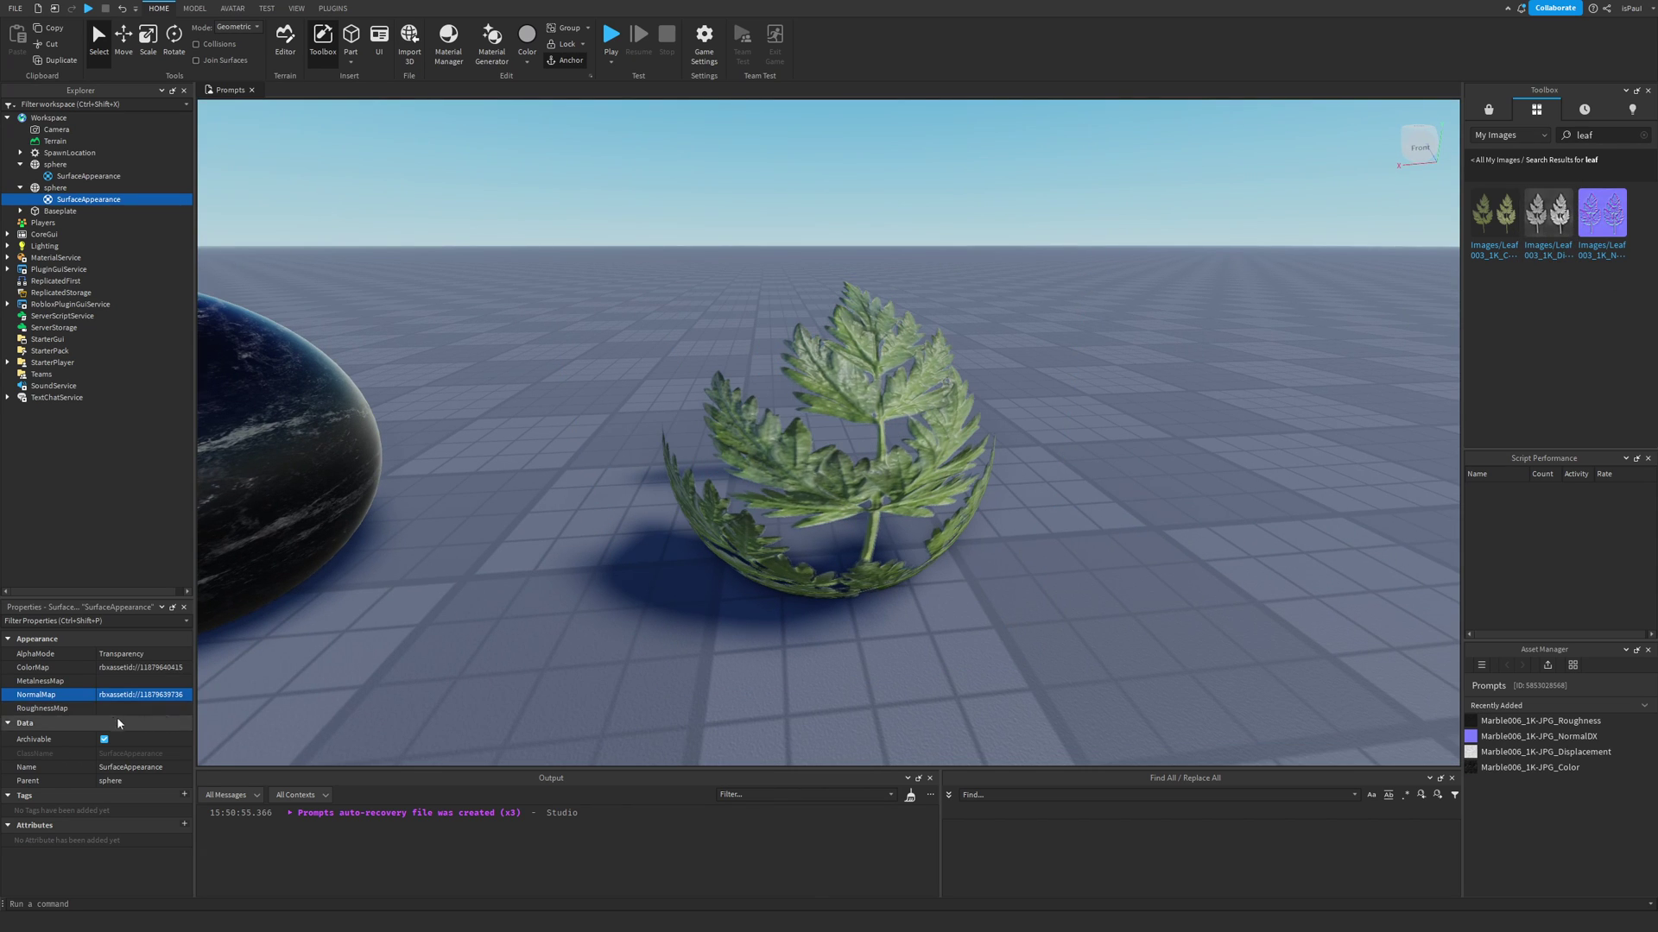
pyautogui.click(108, 709)
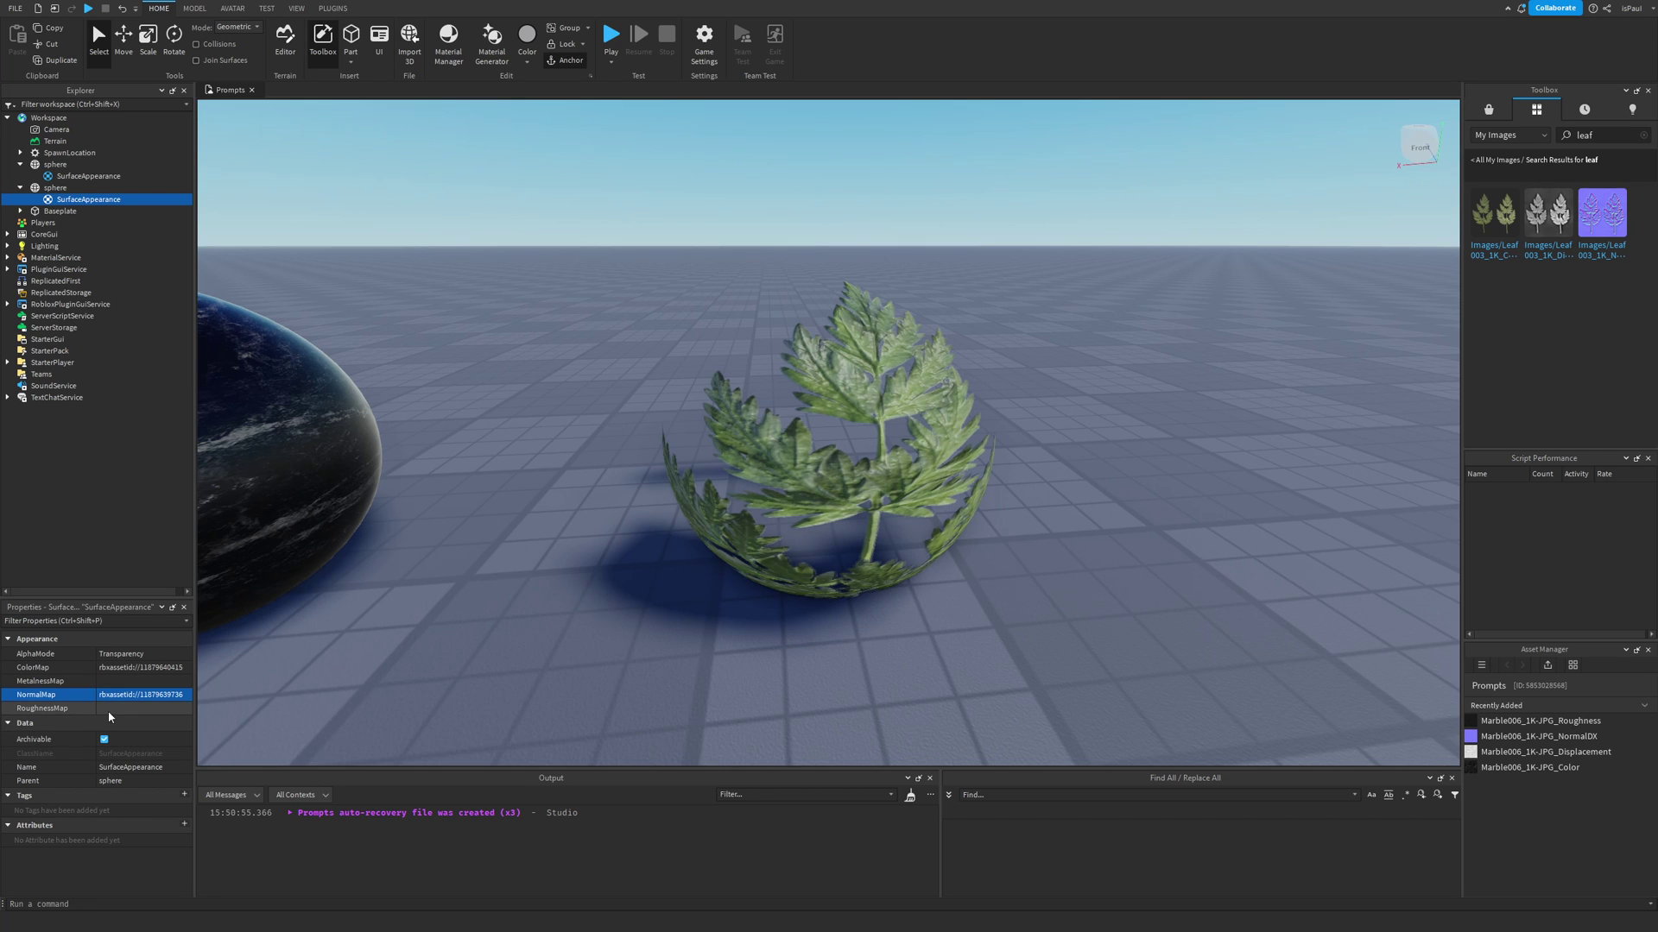
pyautogui.hotkey('ctrl', 'v')
pyautogui.press('Return')
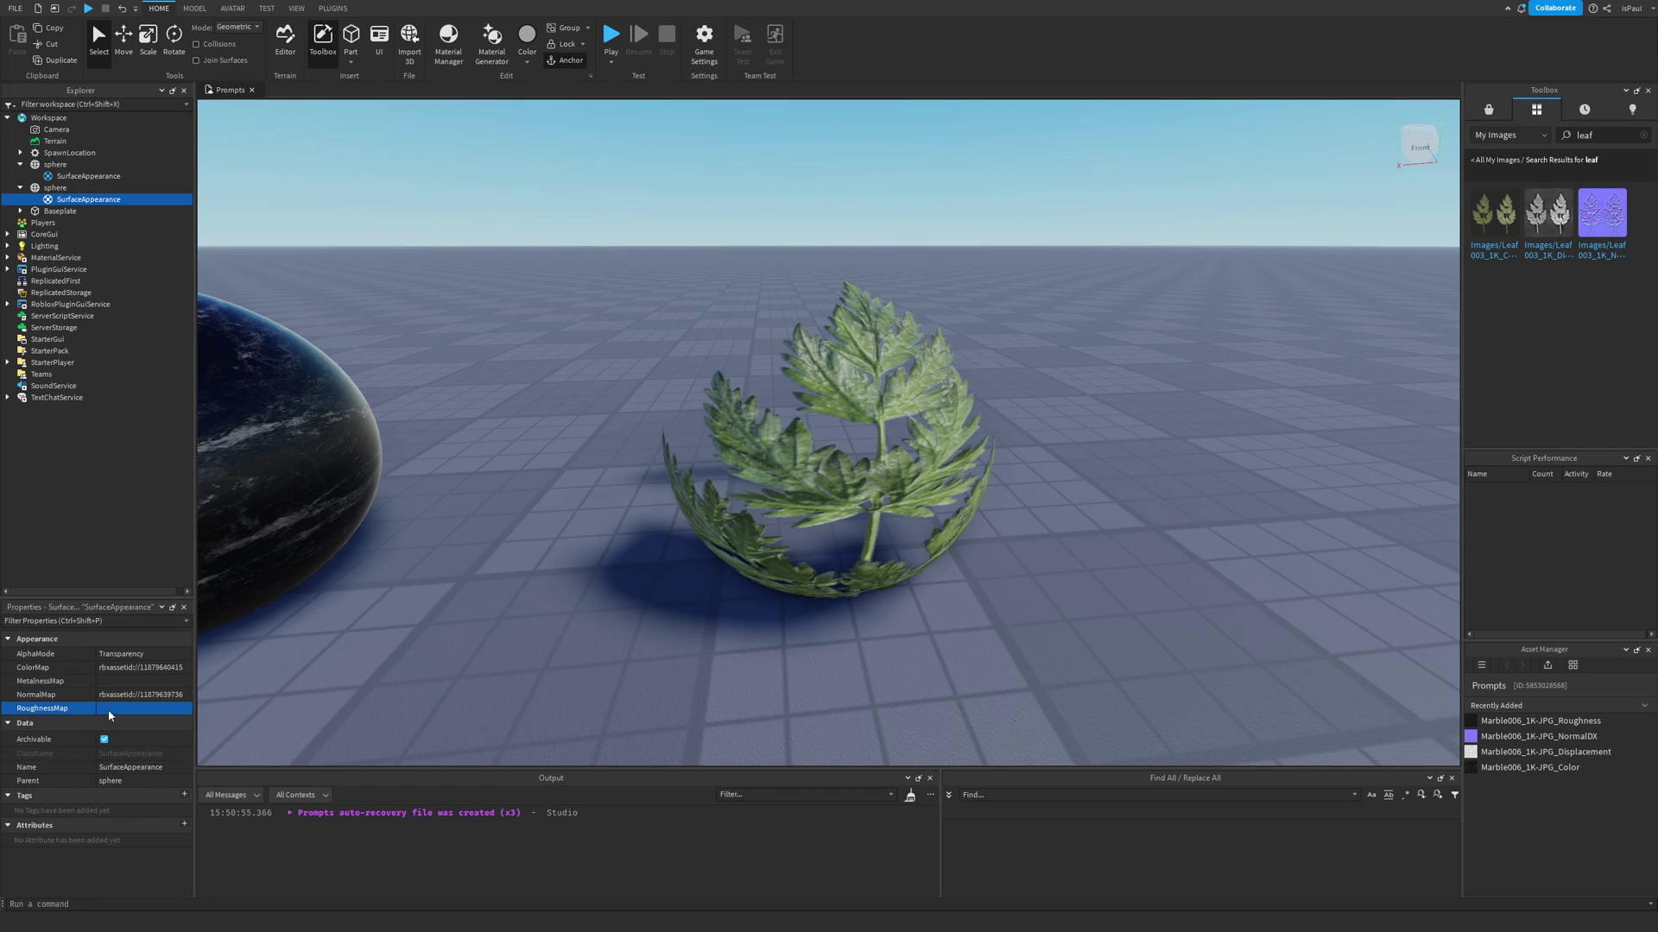
pyautogui.click(1076, 597)
pyautogui.moveTo(1077, 597); pyautogui.dragTo(1105, 585, button='right')
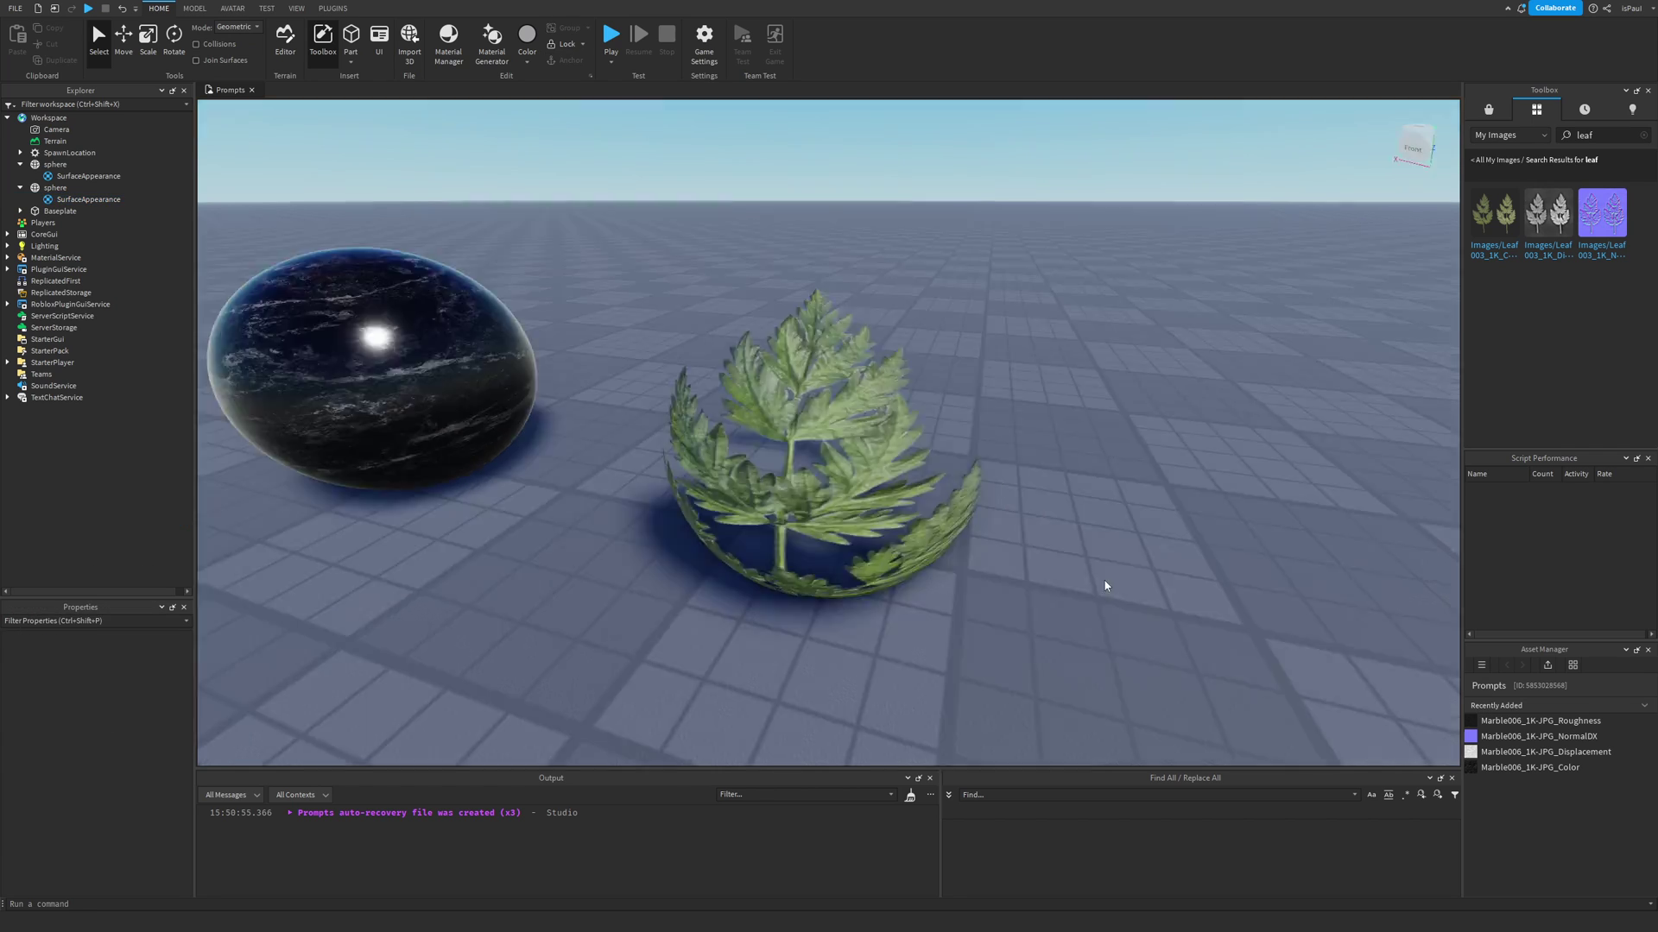
pyautogui.moveTo(1034, 544); pyautogui.dragTo(1034, 544, button='right')
pyautogui.moveTo(850, 591); pyautogui.dragTo(846, 590, button='right')
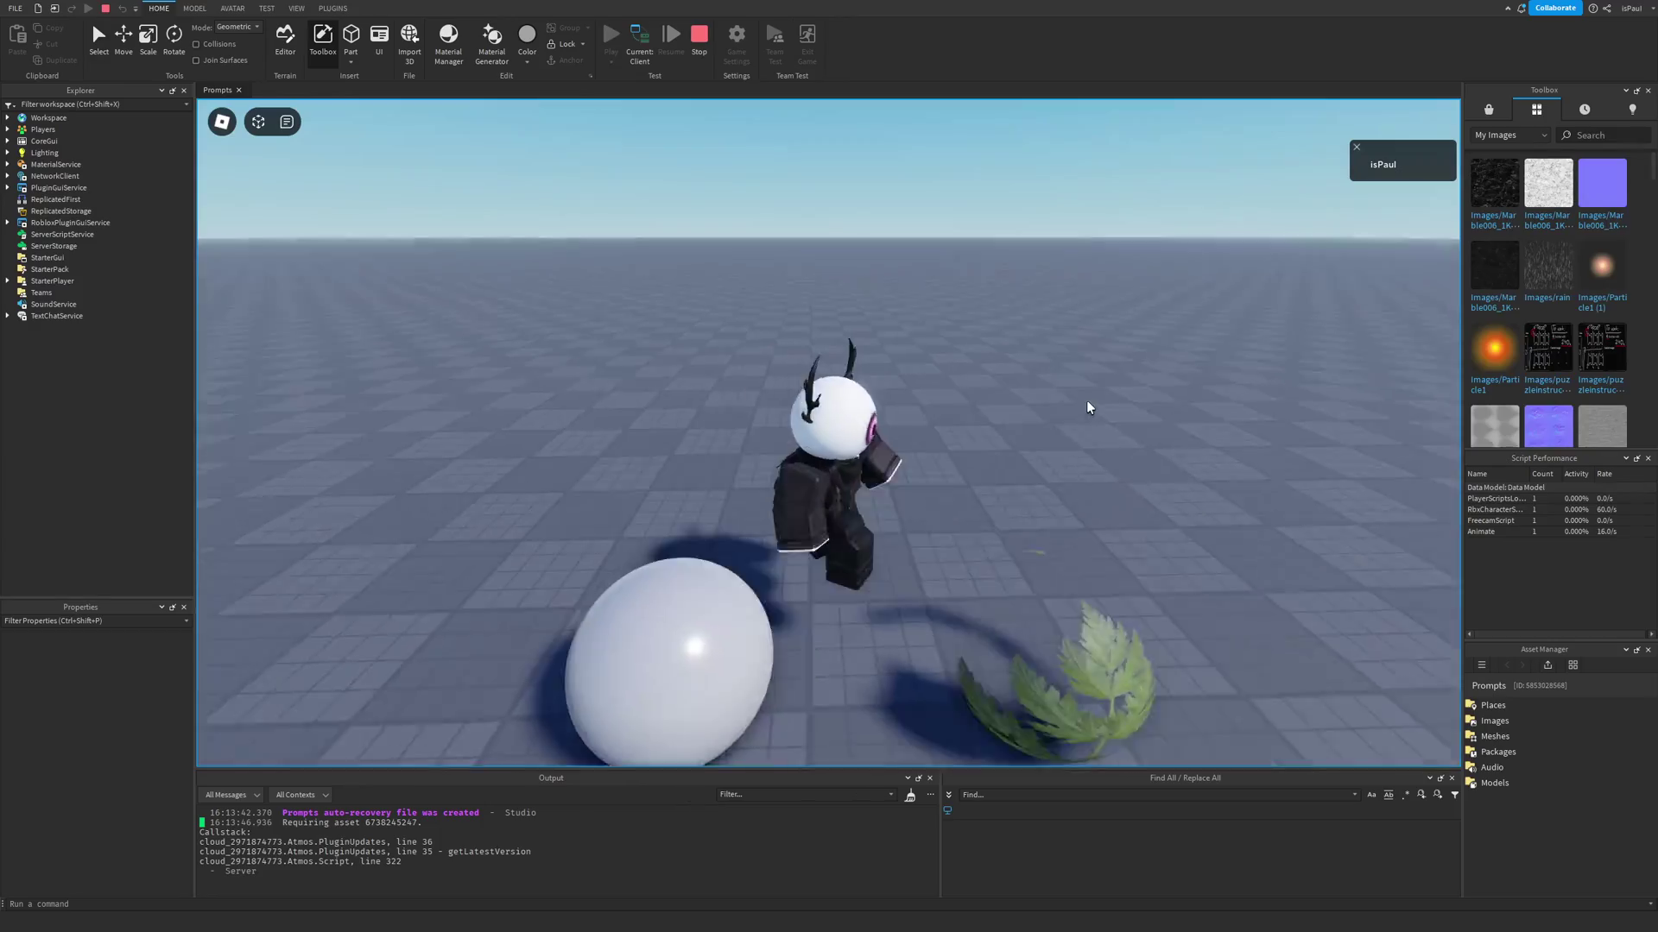
# - Walk and jump the avatar around the marble and leaf spheres in a playtest to check their textures
pyautogui.press('d')
pyautogui.press('w')
pyautogui.moveTo(1086, 401); pyautogui.dragTo(1131, 420, button='right')
pyautogui.press('a')
pyautogui.press('space')
pyautogui.press('s')
pyautogui.press('w')
pyautogui.press('space')
pyautogui.press('s')
pyautogui.press('w')
pyautogui.press('s')
pyautogui.press('w')
pyautogui.press('space')
pyautogui.press('s')
pyautogui.press('w')
pyautogui.press('space')
pyautogui.press('s')
pyautogui.press('a')
pyautogui.press('space')
pyautogui.press('a')
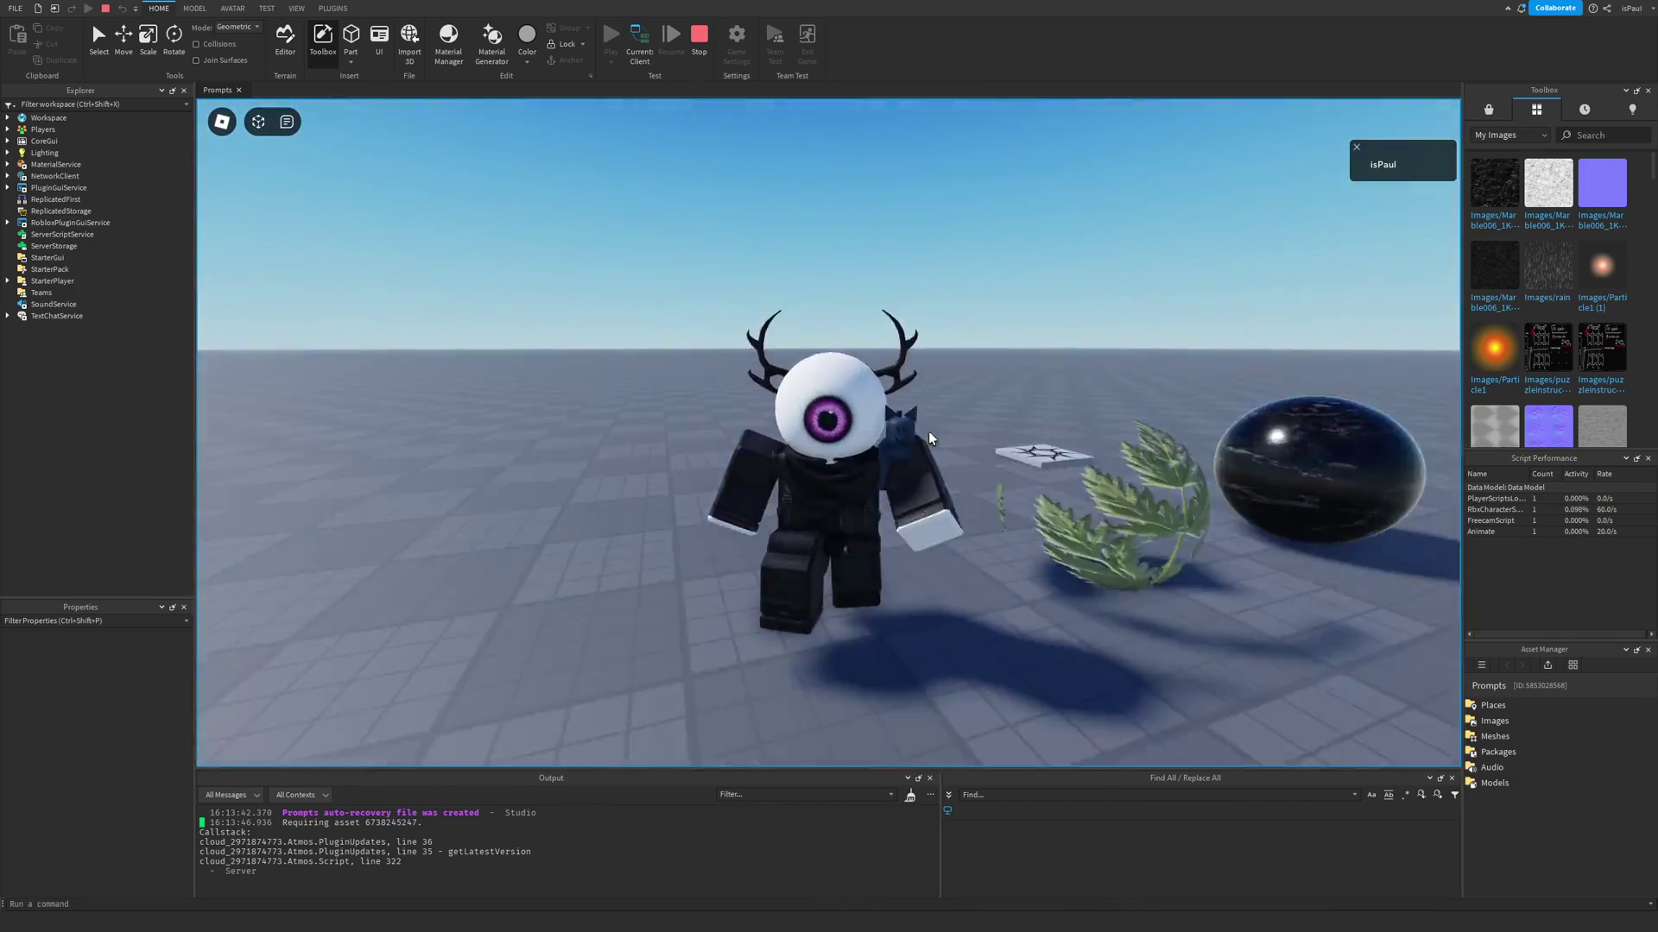